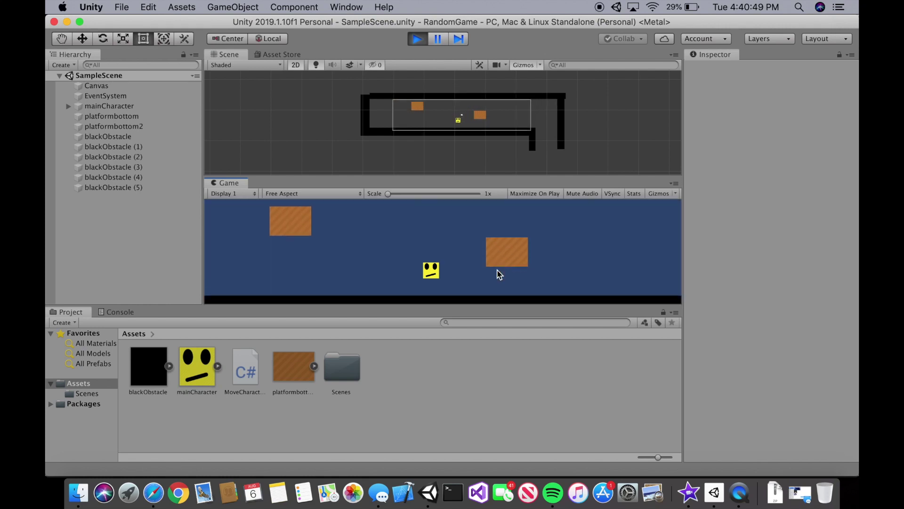
Steer the yellow character left, right and into jumps with the arrow and space keys
key("Left")
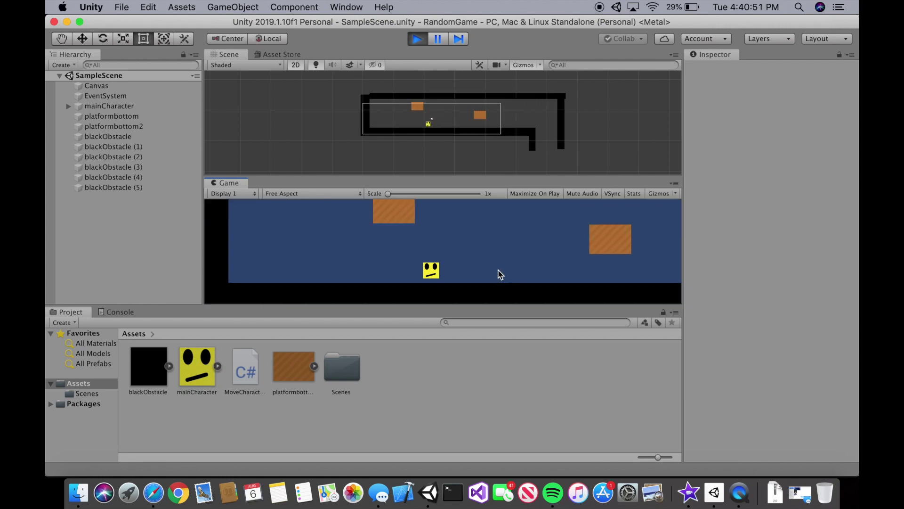
key("Left")
key("space")
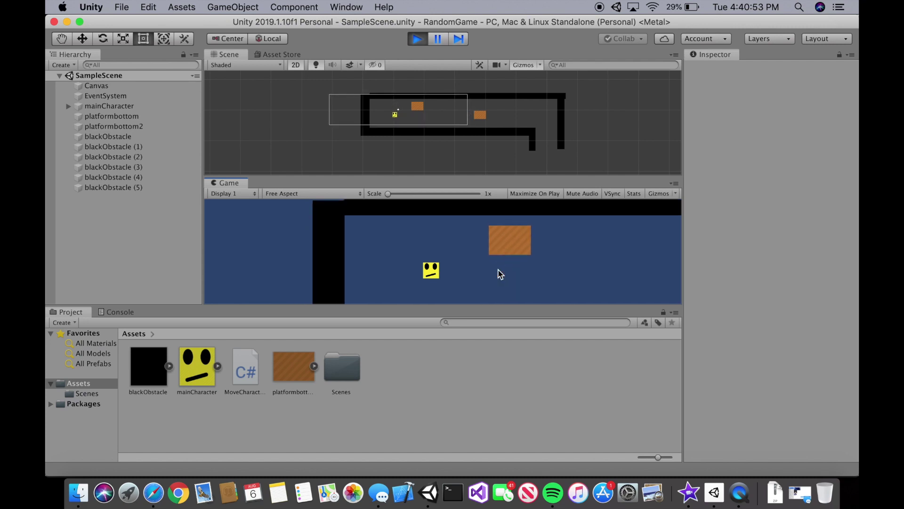
key("space")
key("Right")
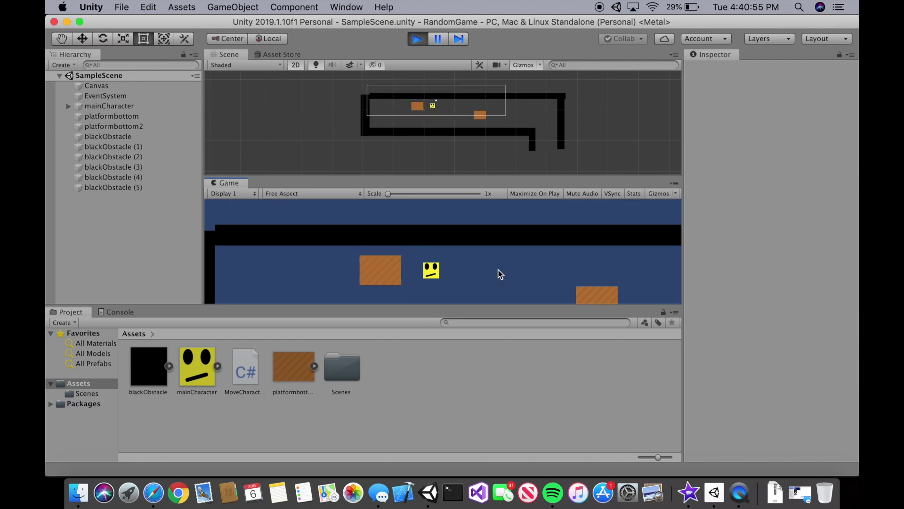
key("Right")
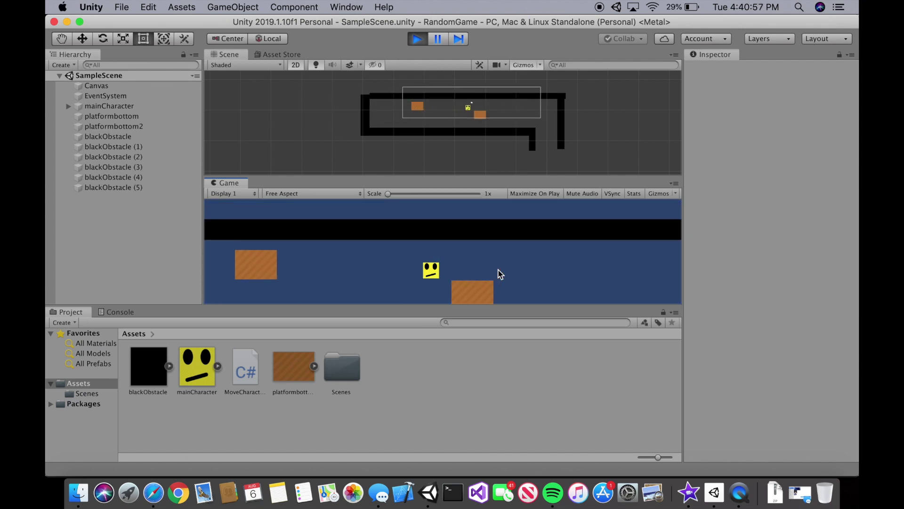
key("Left")
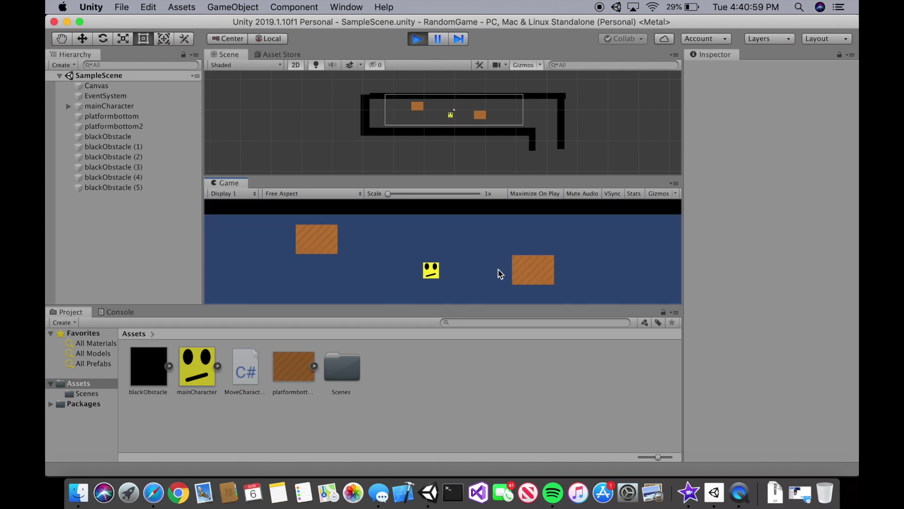
key("Right")
key("space")
key("Right")
scroll(471, 125, "up", 3)
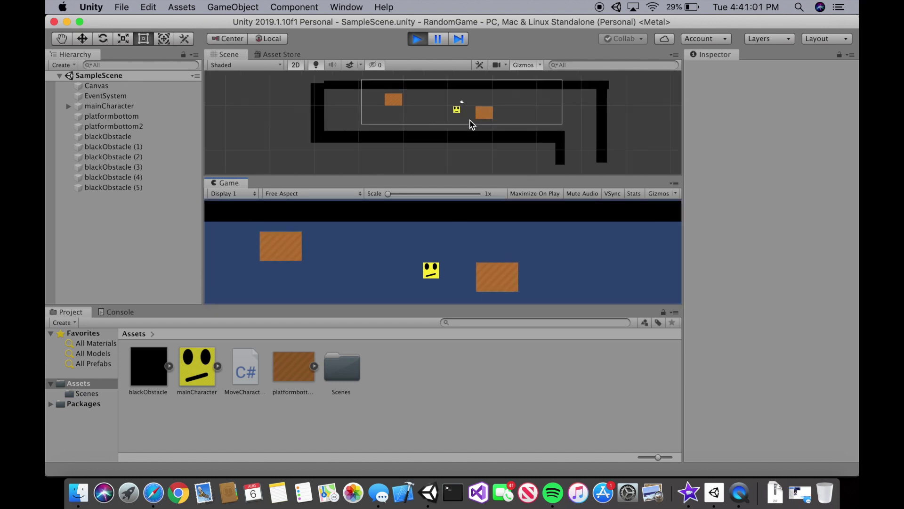
scroll(471, 125, "up", 1)
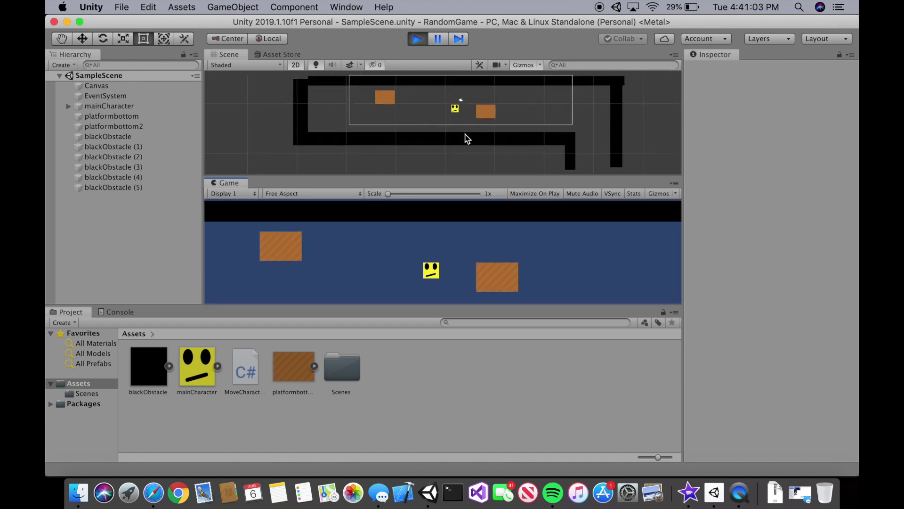
key("Left")
key("Right")
key("Left")
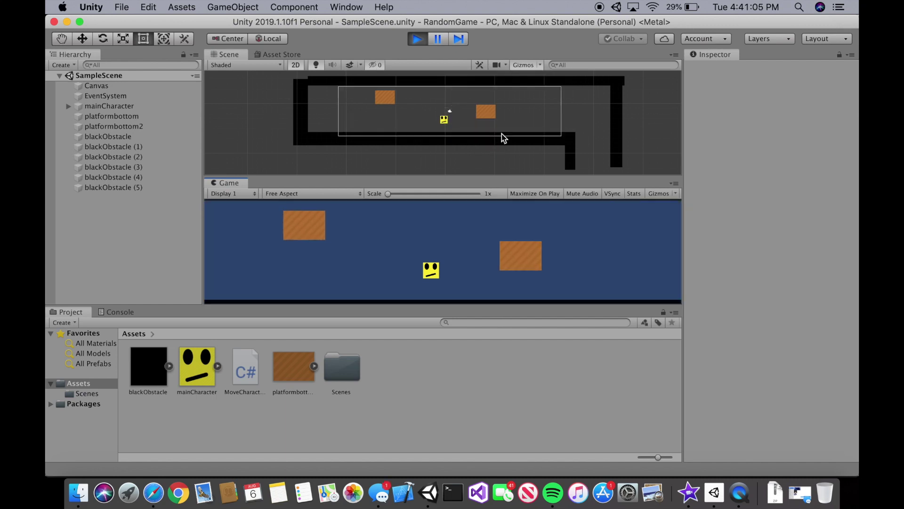
key("Right")
key("Left")
key("Right")
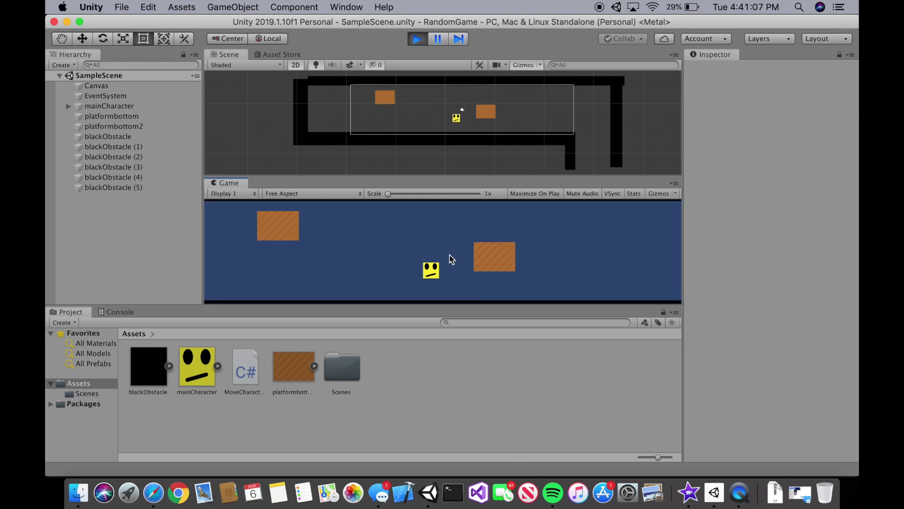
key("Up")
key("Left")
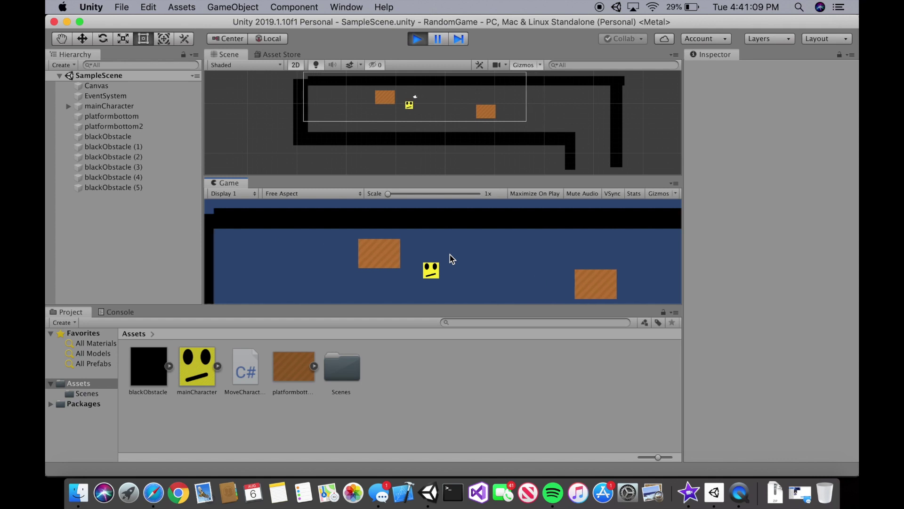
key("Left")
key("Left")
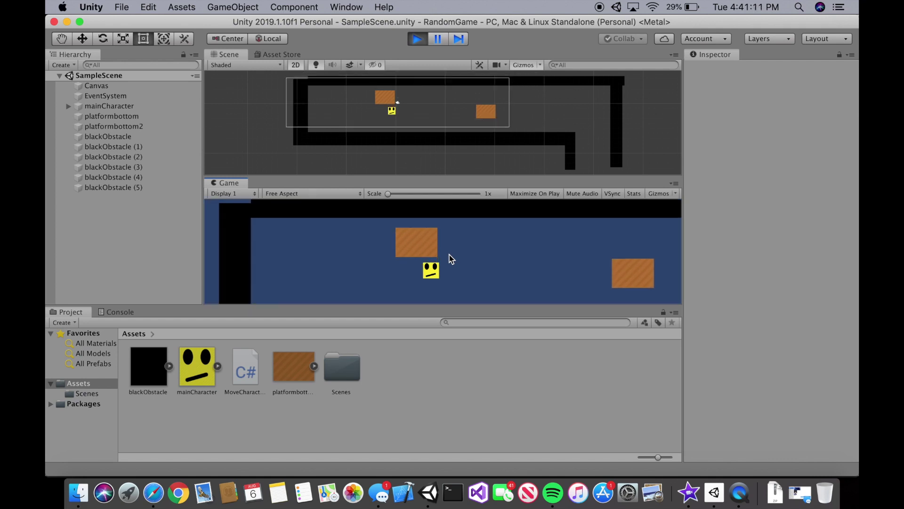
key("Left")
key("Up")
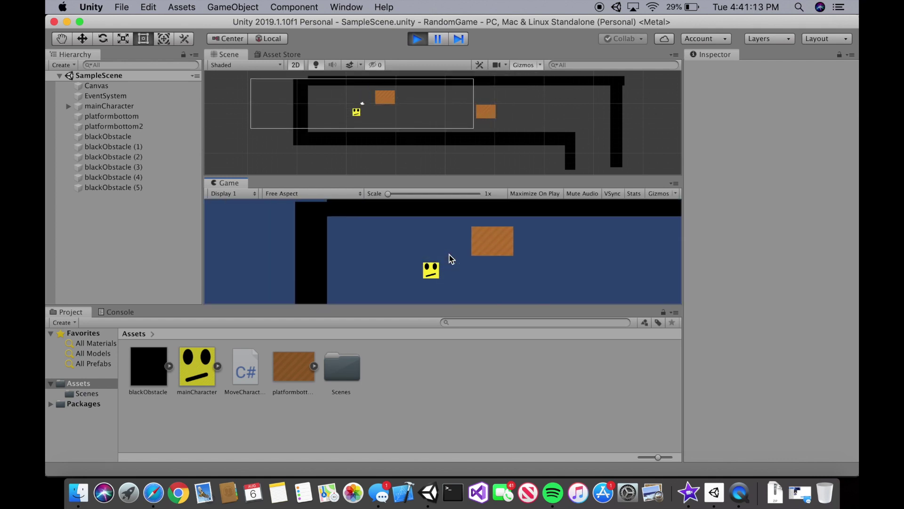
key("Right")
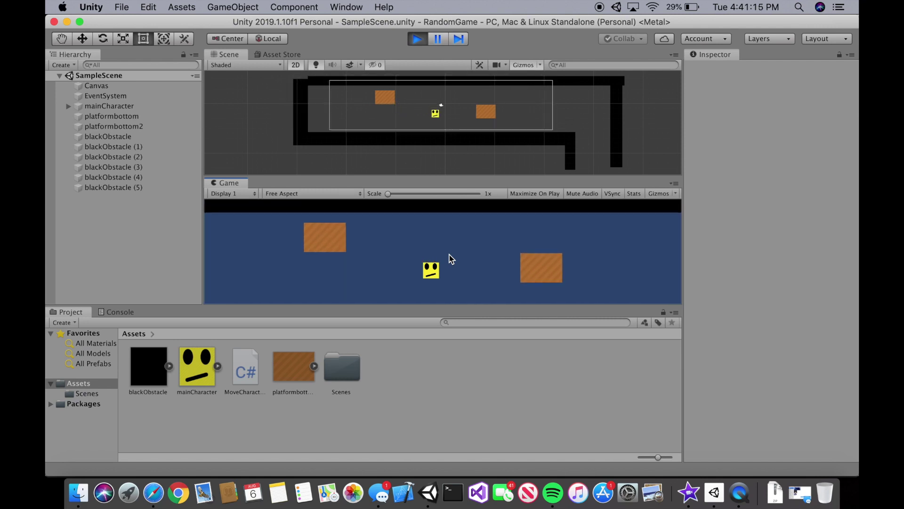
key("Right")
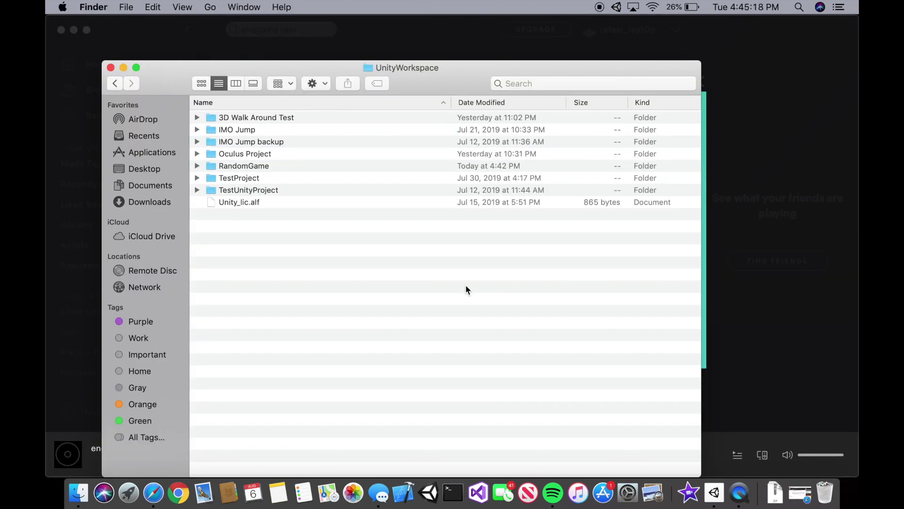
Launch Unity Hub from the Dock and start a new project
left_click(428, 492)
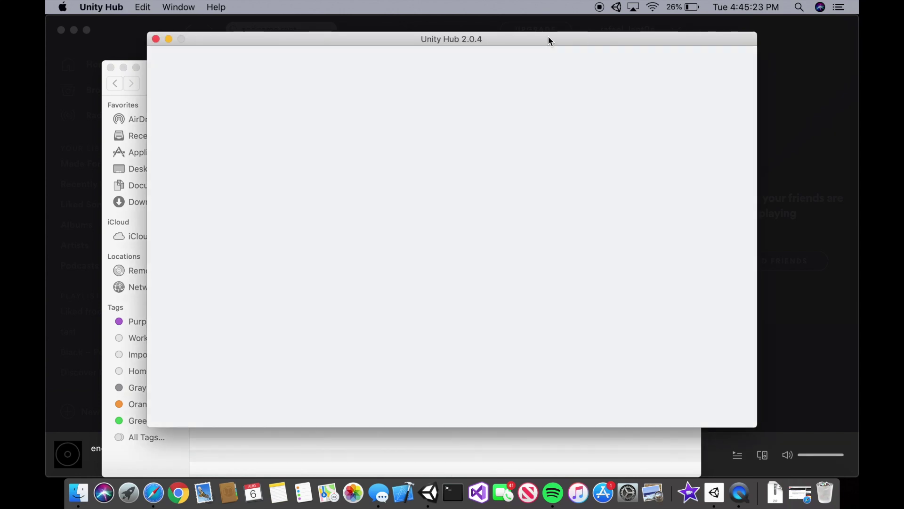
mouse_move(548, 37)
left_mouse_down()
mouse_move(557, 47)
mouse_move(549, 46)
left_mouse_up()
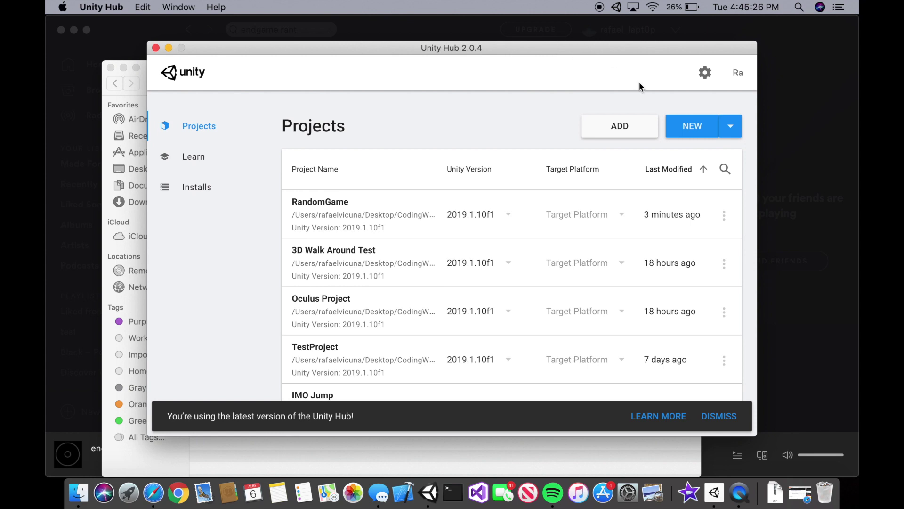
left_click(703, 128)
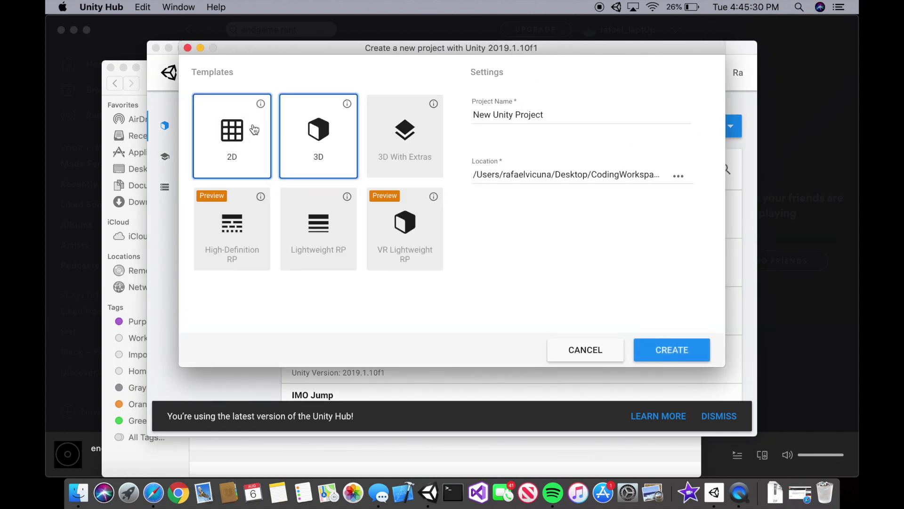
Choose the 2D template, name the project 'Move Tutorial', and browse to the UnityWorkspace location
left_click(246, 120)
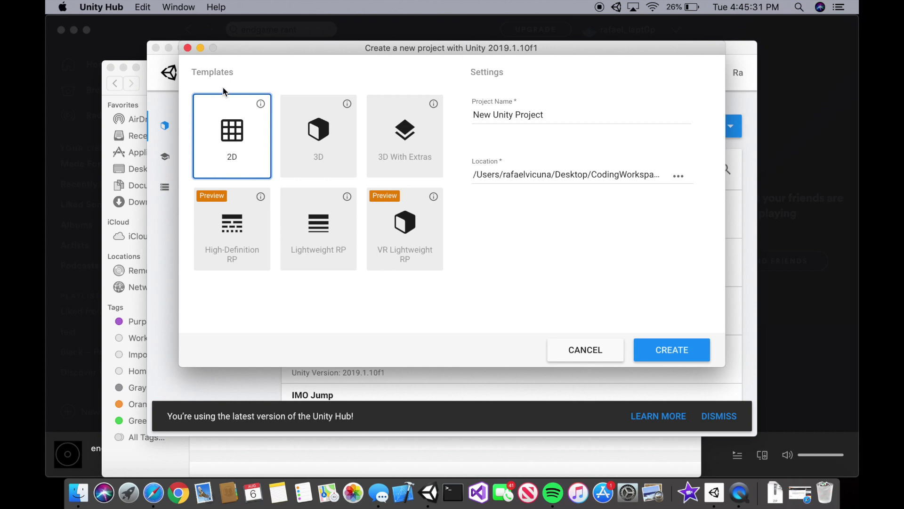
triple_click(575, 114)
key("BackSpace")
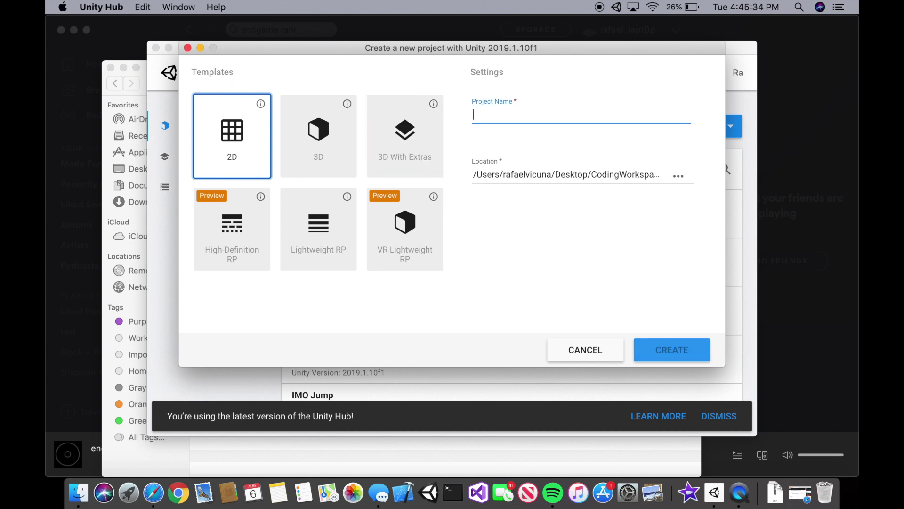
type("Move Tutorial")
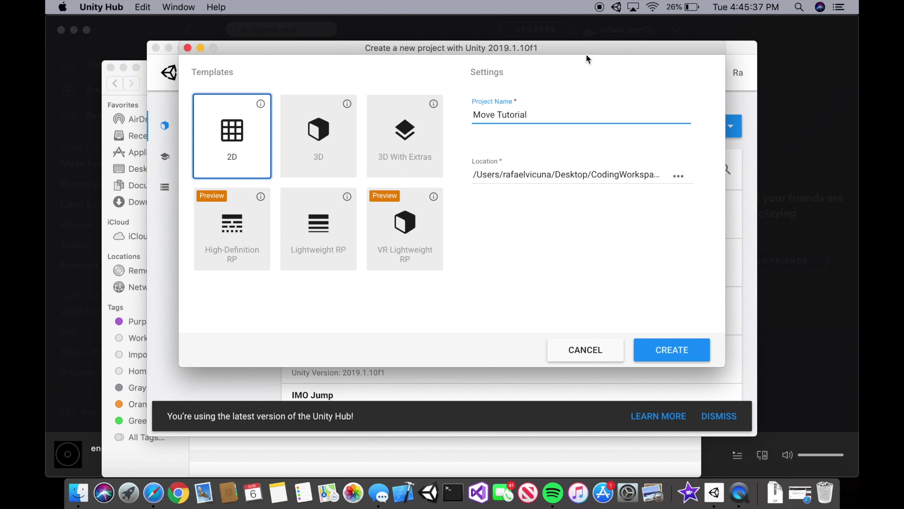
mouse_move(587, 57)
left_mouse_down()
mouse_move(529, 64)
mouse_move(506, 79)
left_mouse_up()
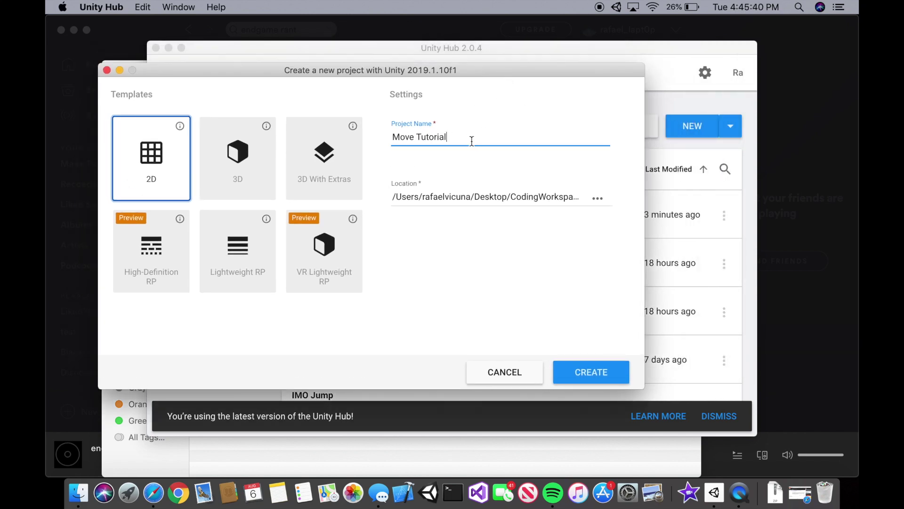
left_click(421, 137)
left_click(539, 197)
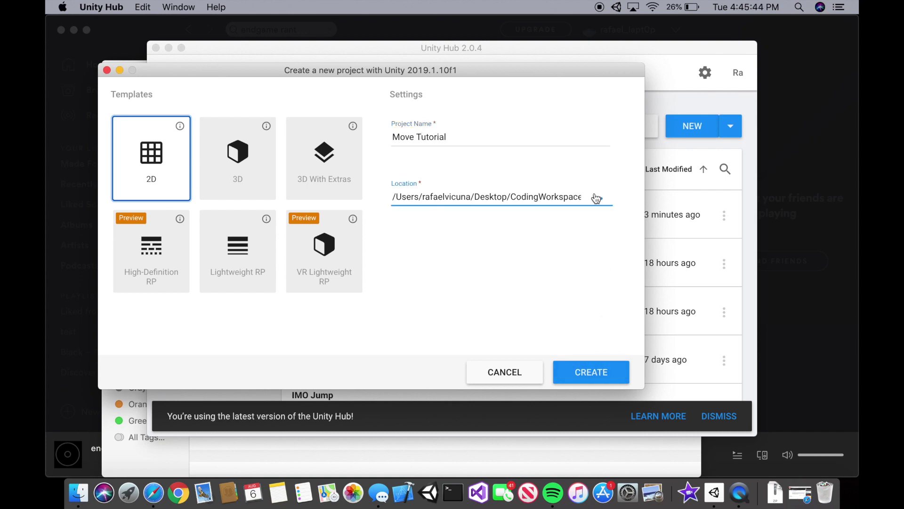
key("super+Tab")
left_click_drag(435, 85, 498, 143)
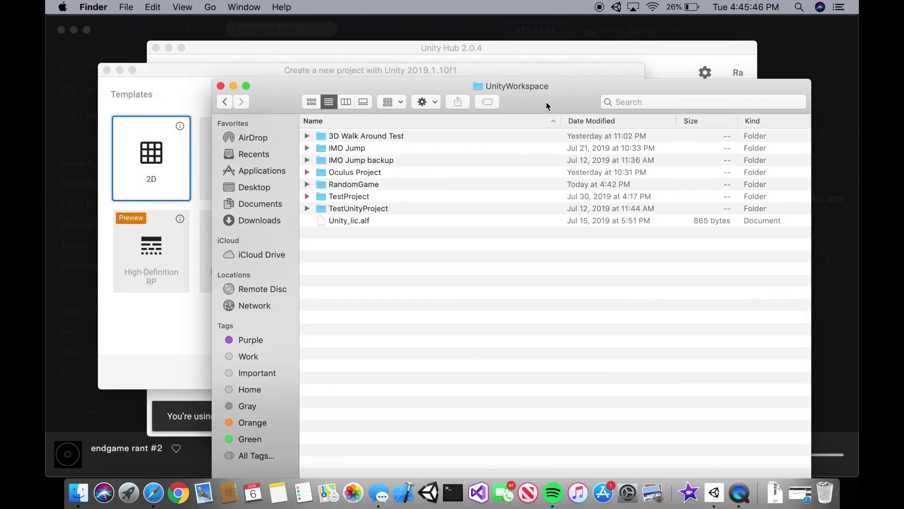
left_click_drag(444, 352, 394, 176)
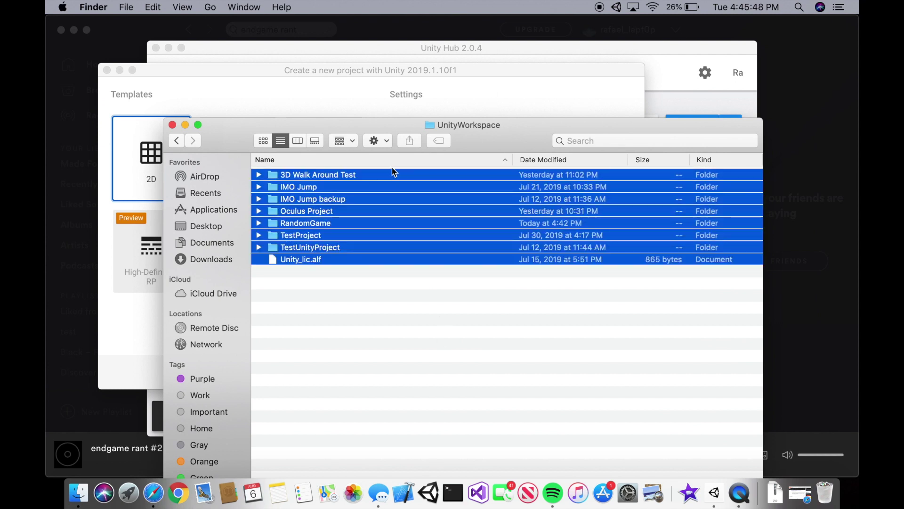
left_click(425, 282)
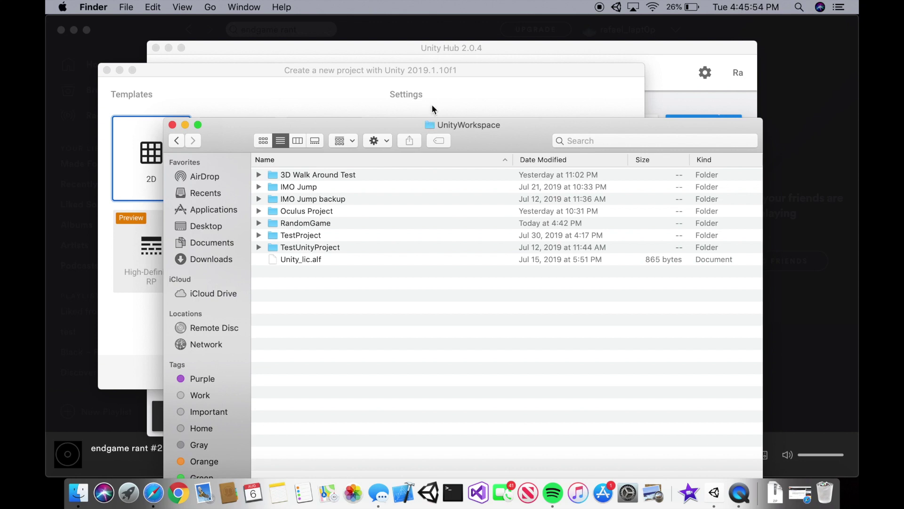
Create the Move Tutorial project and frame the Main Camera in the Scene view
left_click(473, 70)
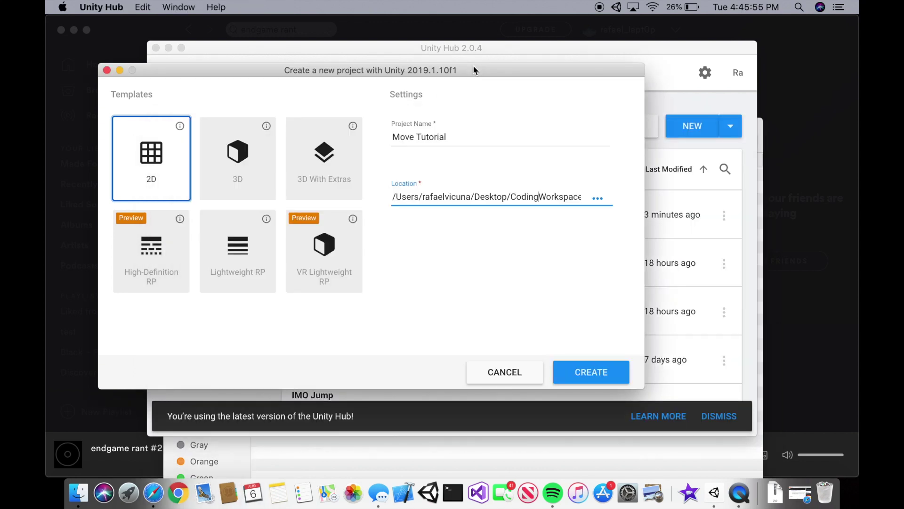
left_click(592, 370)
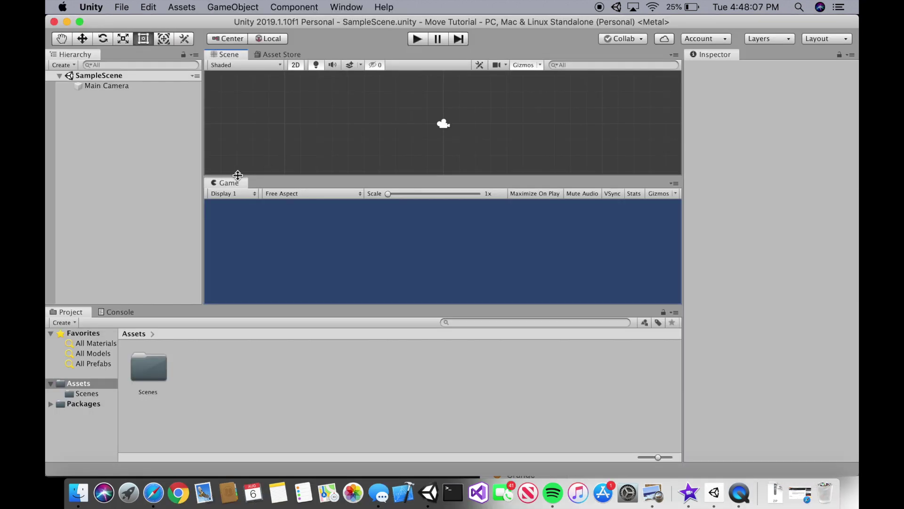
scroll(362, 145, "up", 2)
scroll(330, 155, "down", 2)
scroll(365, 132, "down", 2)
scroll(362, 117, "up", 2)
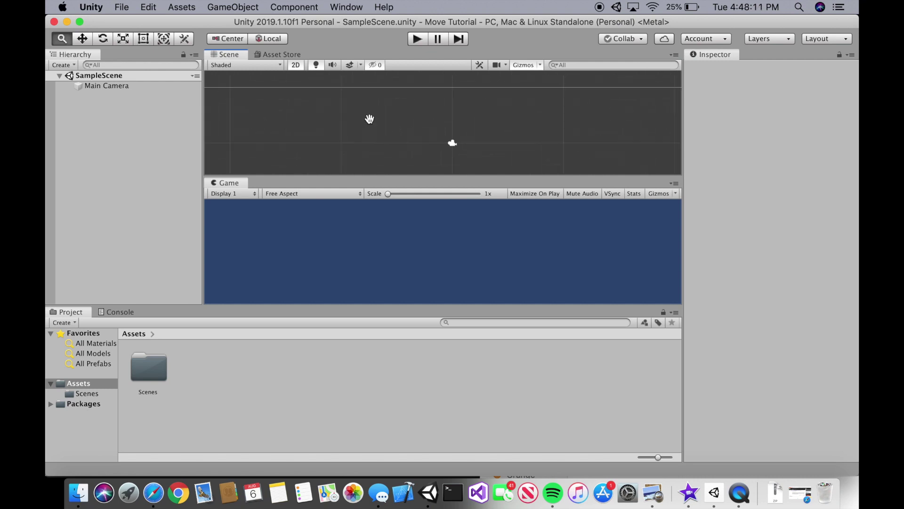
scroll(375, 112, "up", 1)
scroll(377, 108, "down", 2)
middle_click_drag(378, 111, 396, 129)
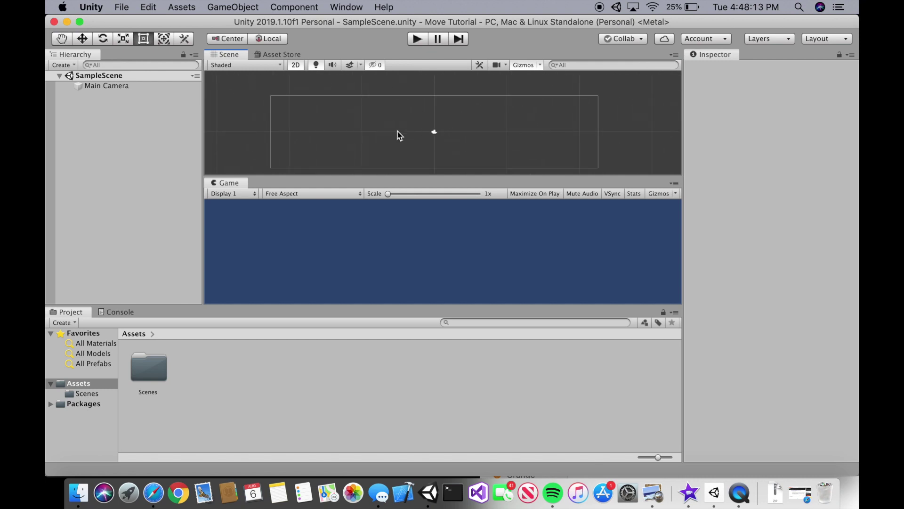
left_click(126, 117)
Drag the mainCharacter and blackObstacle images from Finder into the project's Assets folder
right_click(126, 117)
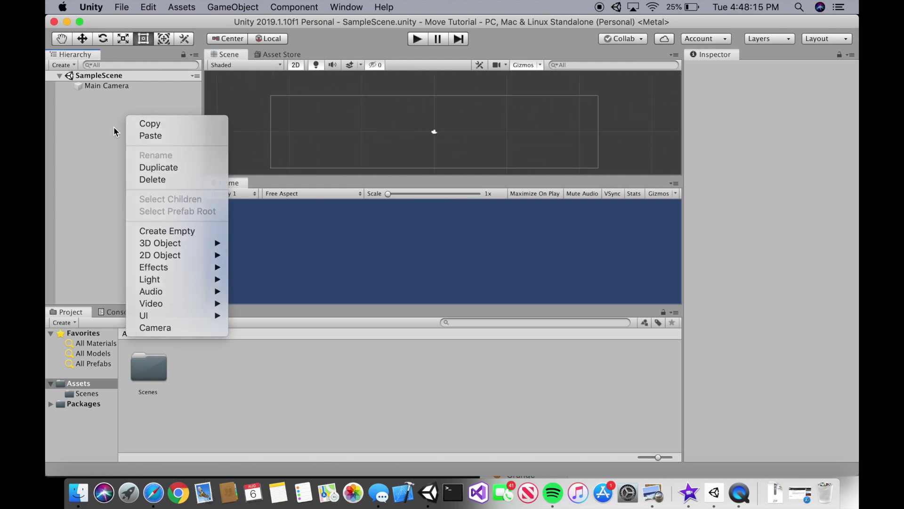
left_click(79, 492)
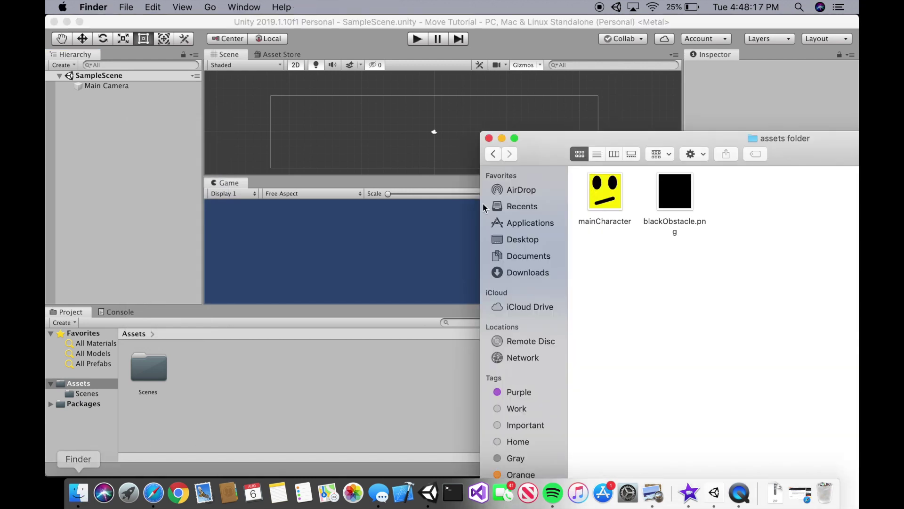
left_click_drag(531, 161, 321, 143)
left_click_drag(556, 155, 408, 176)
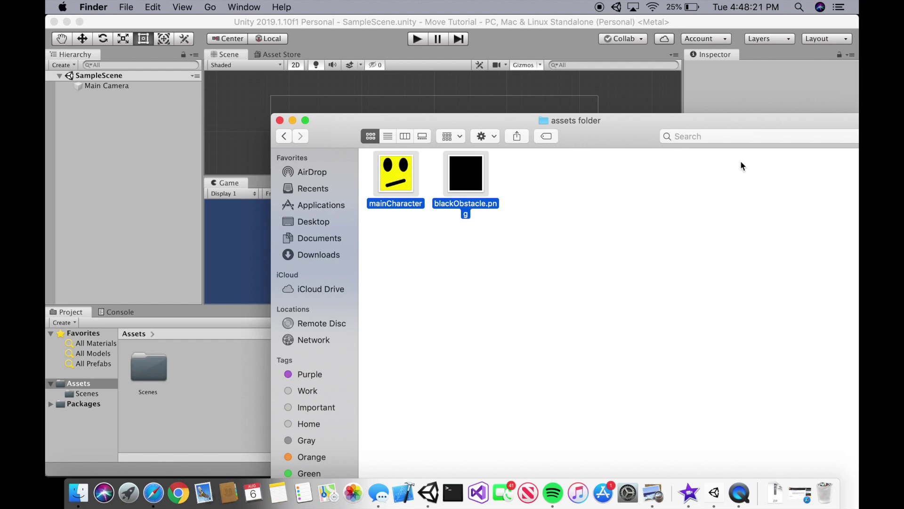
left_click_drag(625, 128, 782, 160)
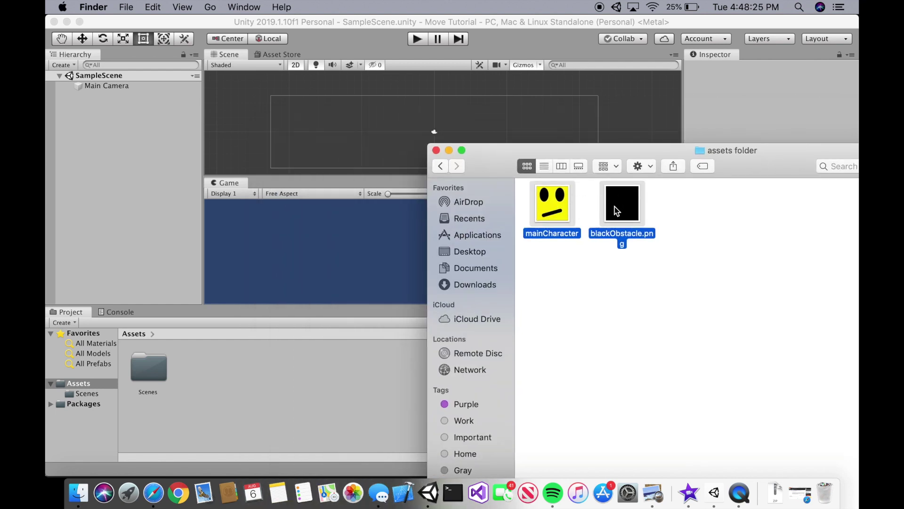
left_click_drag(561, 212, 279, 408)
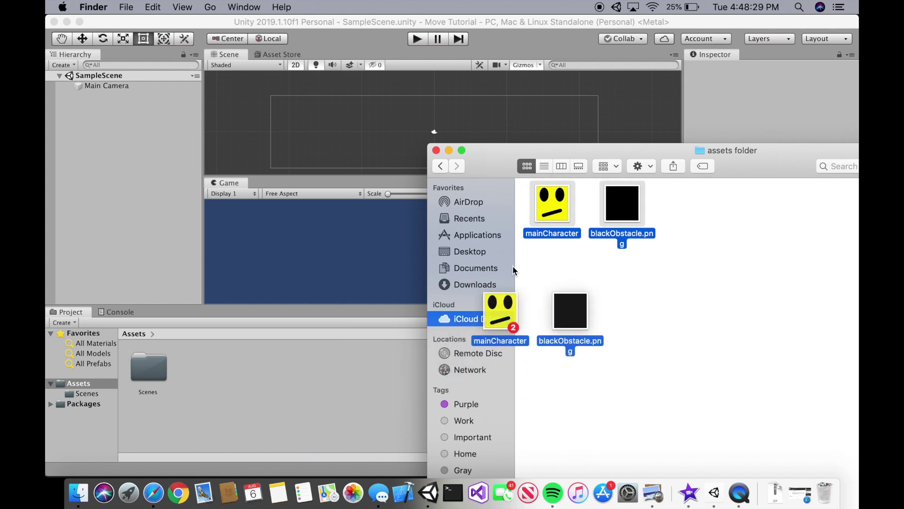
left_click_drag(278, 407, 222, 418)
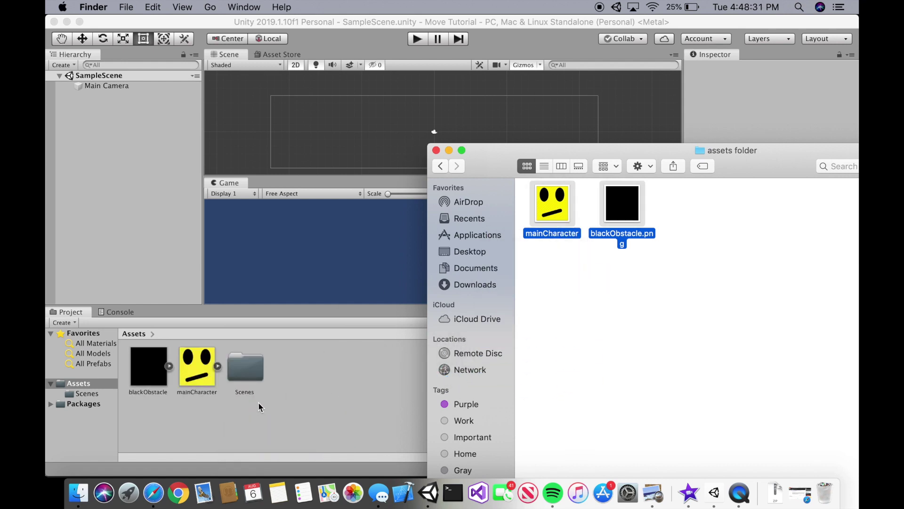
left_click(256, 403)
Place the mainCharacter sprite into the scene and shrink it
scroll(398, 133, "down", 1)
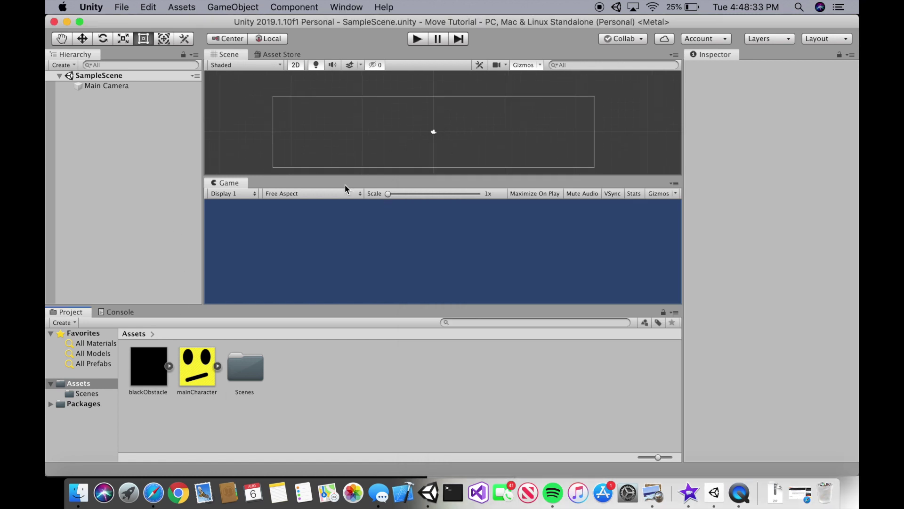
left_click_drag(207, 368, 156, 156)
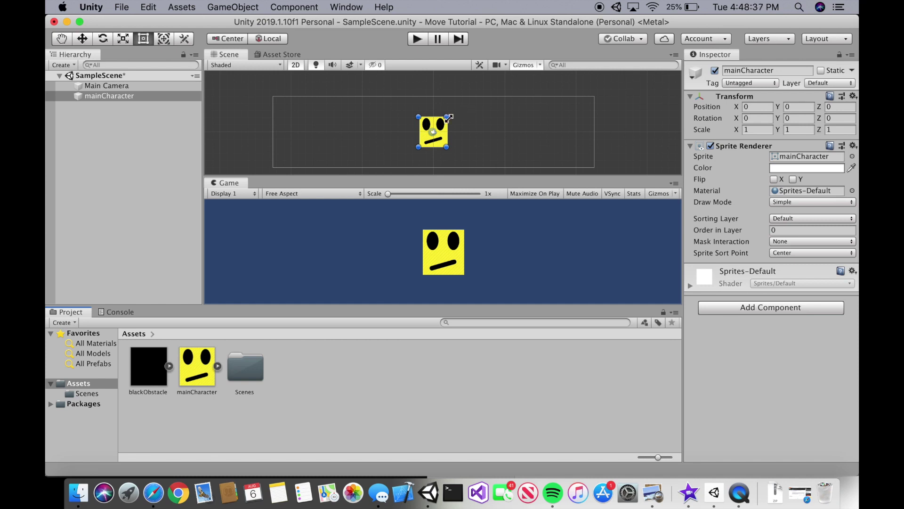
left_click_drag(447, 117, 437, 128)
left_click(425, 242)
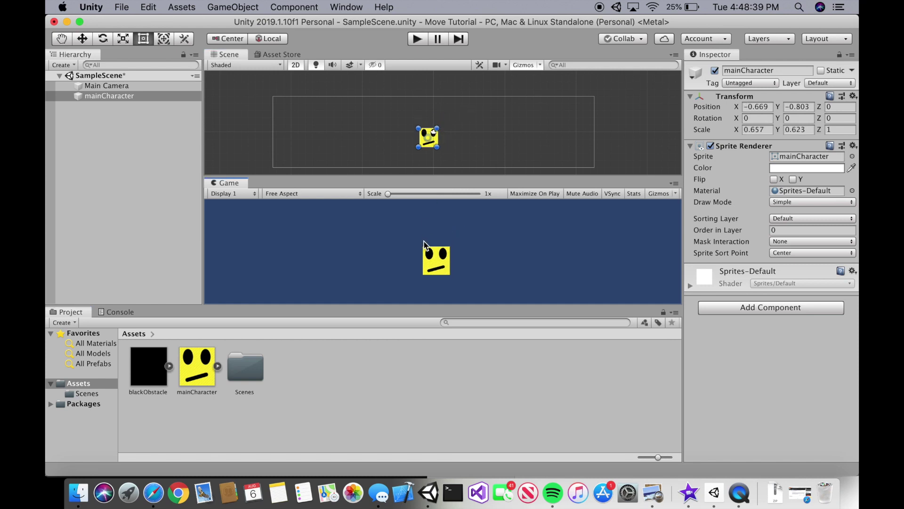
Dock the Game view below the Scene view
scroll(411, 141, "down", 1)
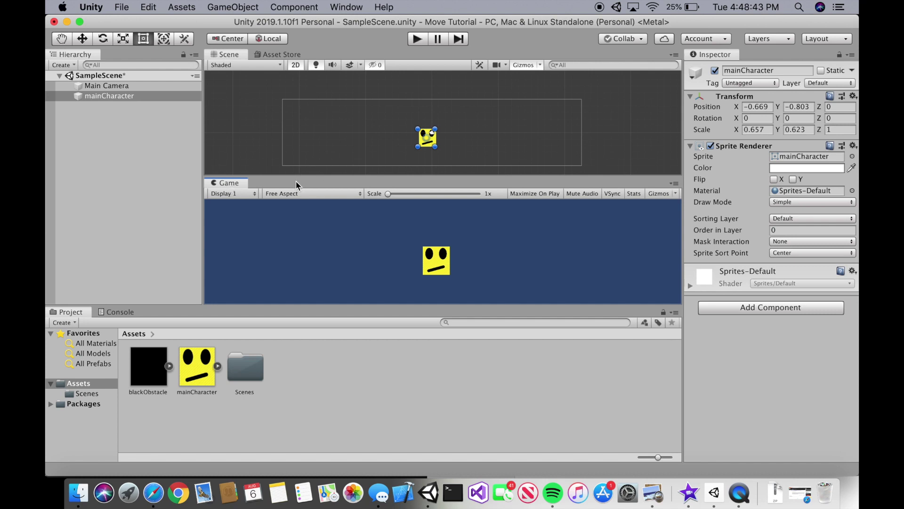
mouse_move(229, 183)
left_mouse_down()
mouse_move(330, 62)
mouse_move(289, 58)
left_mouse_up()
left_click(229, 56)
left_click(325, 54)
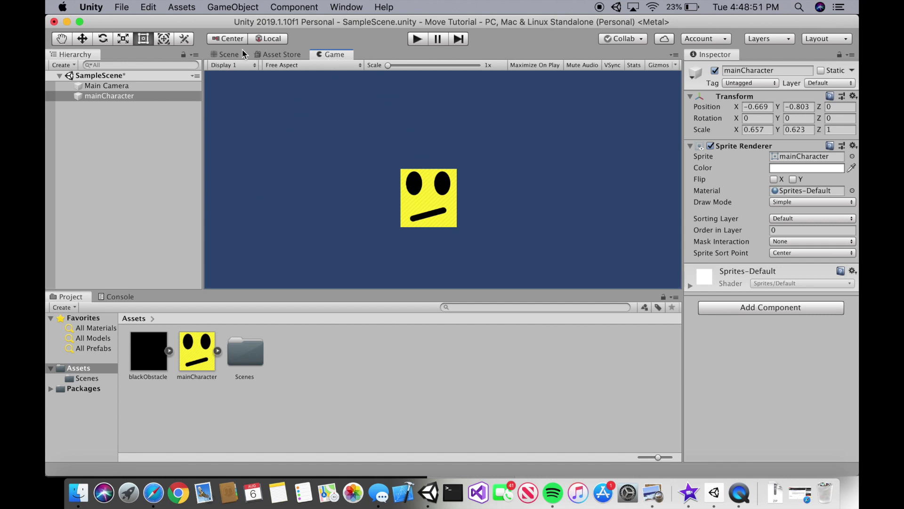
mouse_move(326, 56)
left_mouse_down()
mouse_move(273, 138)
mouse_move(344, 236)
left_mouse_up()
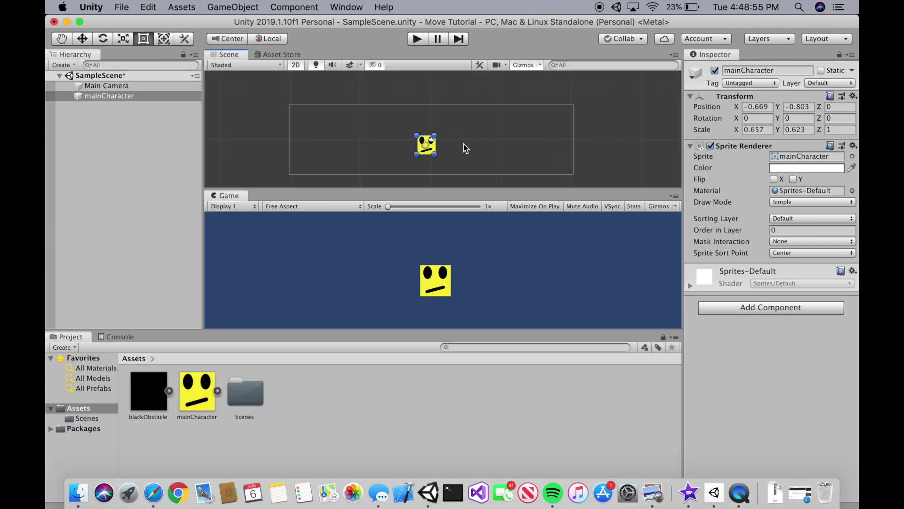
Resize the character further into a small square near the centre
left_click(592, 159)
left_click(427, 150)
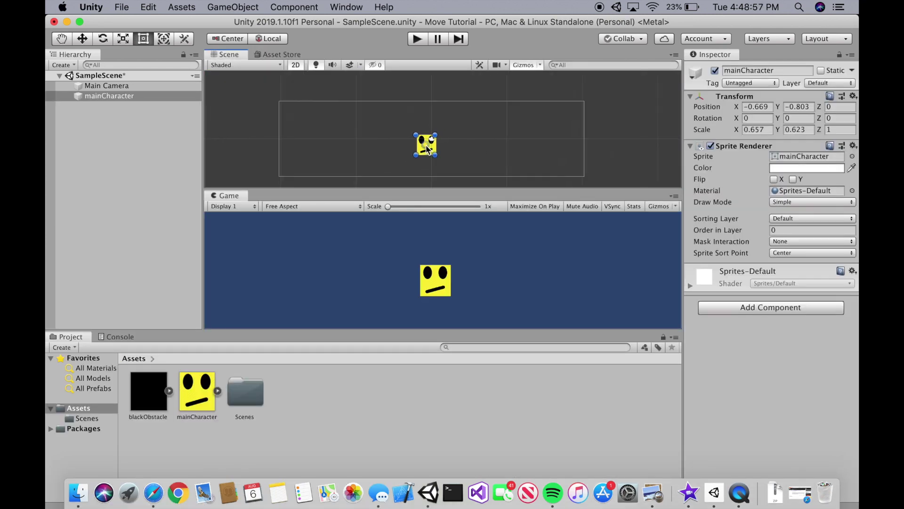
scroll(435, 139, "up", 2)
mouse_move(440, 126)
left_mouse_down()
mouse_move(425, 140)
mouse_move(440, 137)
left_mouse_up()
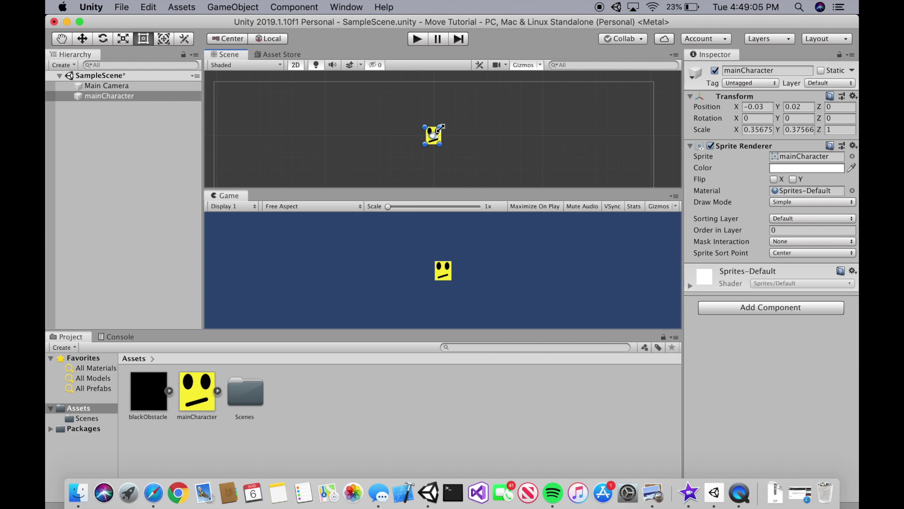
left_click_drag(442, 136, 444, 135)
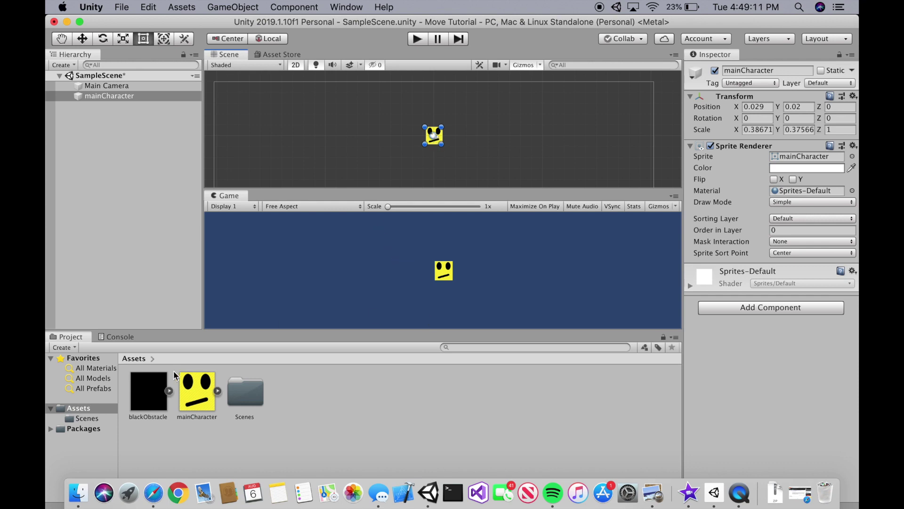
left_click(293, 158)
Place blackObstacle upper-left of the character and reshape it into a wide, short bar
scroll(293, 157, "down", 2)
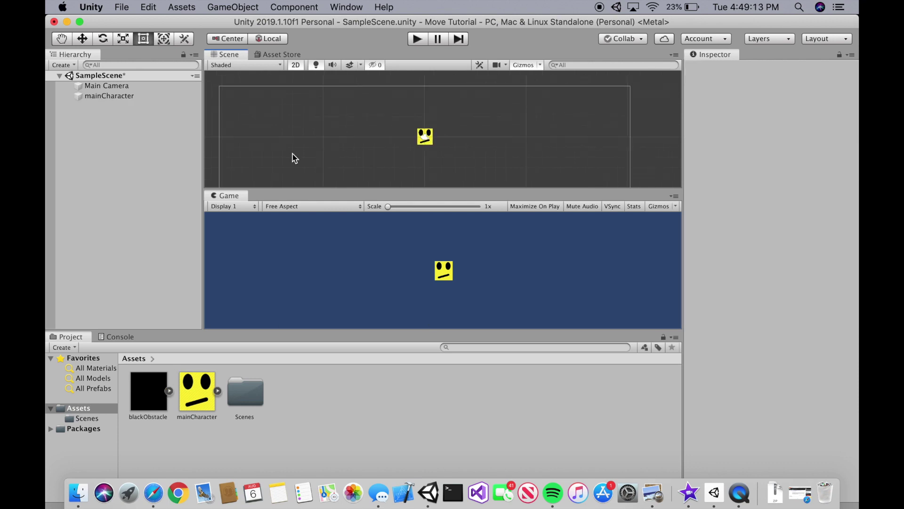
left_click(155, 389)
mouse_move(151, 408)
left_mouse_down()
mouse_move(279, 129)
mouse_move(326, 162)
left_mouse_up()
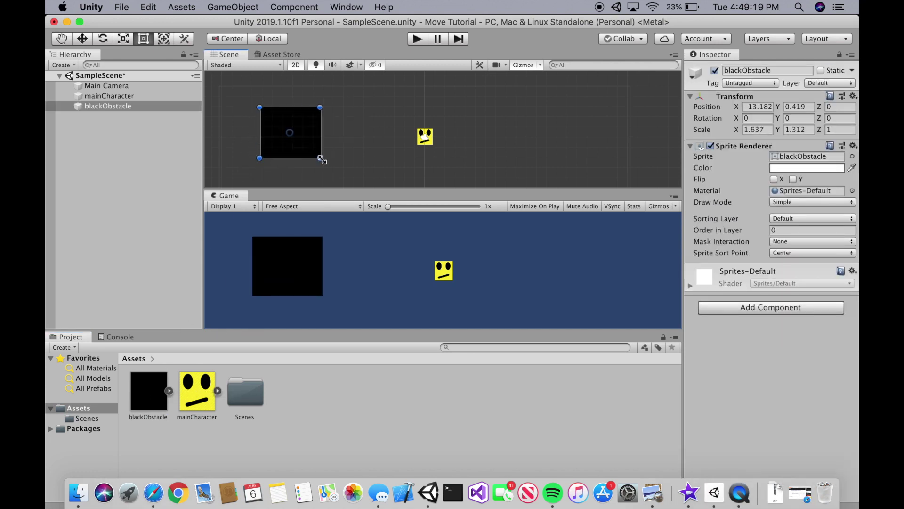
mouse_move(326, 108)
left_mouse_down()
mouse_move(349, 140)
mouse_move(359, 137)
mouse_move(337, 113)
mouse_move(326, 123)
mouse_move(344, 130)
mouse_move(333, 126)
left_mouse_up()
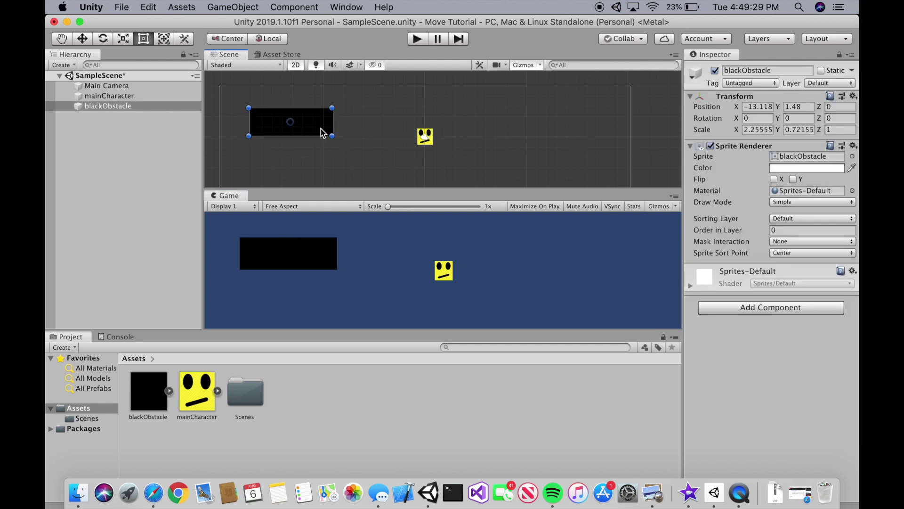
Duplicate the bar with Cmd+D and move the copy to the lower right
left_click(343, 131)
key("super+d")
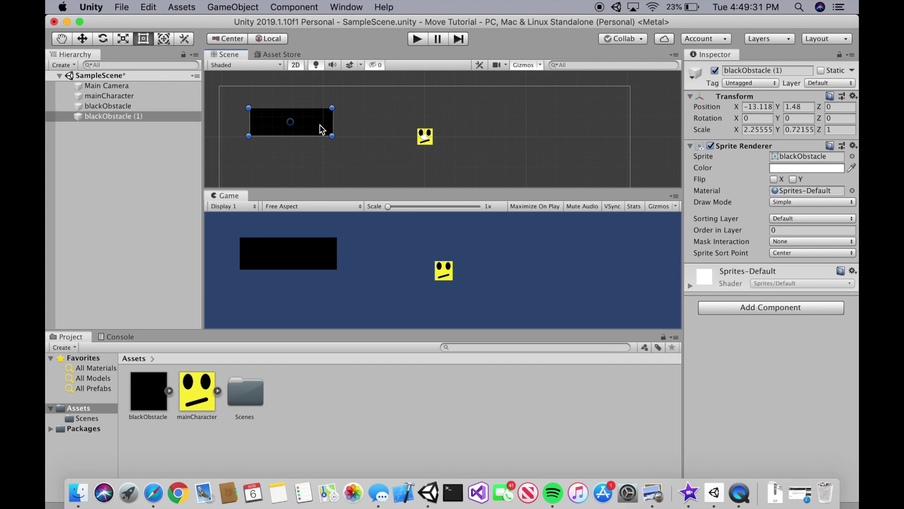
left_click_drag(325, 128, 583, 165)
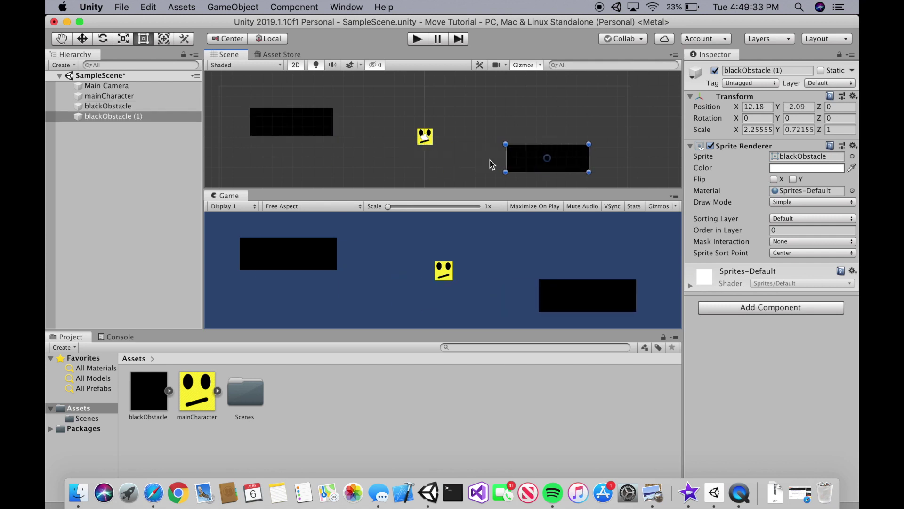
scroll(492, 163, "down", 3)
middle_click_drag(484, 161, 587, 142)
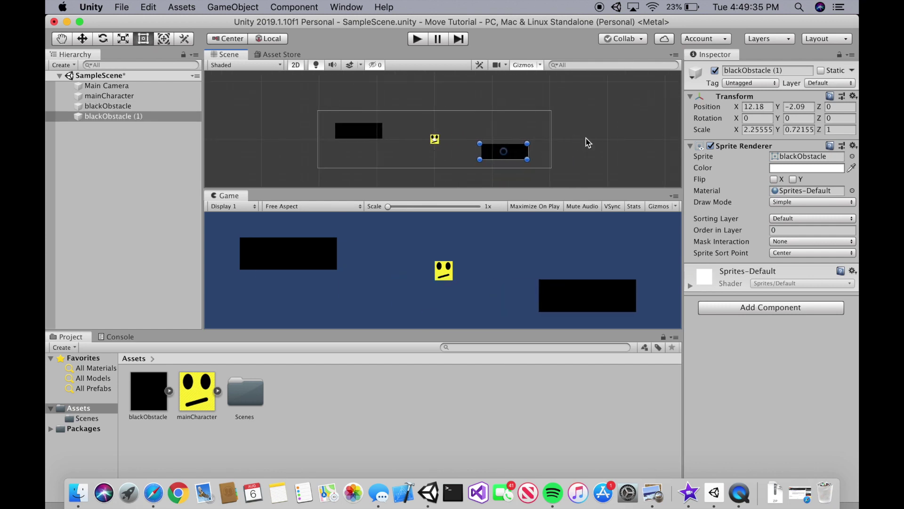
left_click(588, 142)
scroll(498, 176, "up", 2)
mouse_move(499, 175)
middle_mouse_down()
mouse_move(464, 176)
mouse_move(483, 180)
middle_mouse_up()
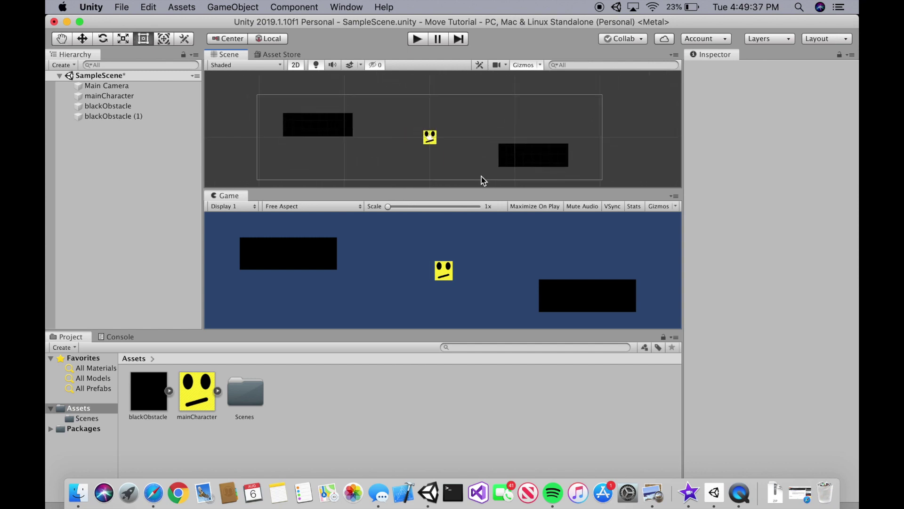
Add a Rigidbody 2D component to mainCharacter and try its Body Type choices
left_click(144, 98)
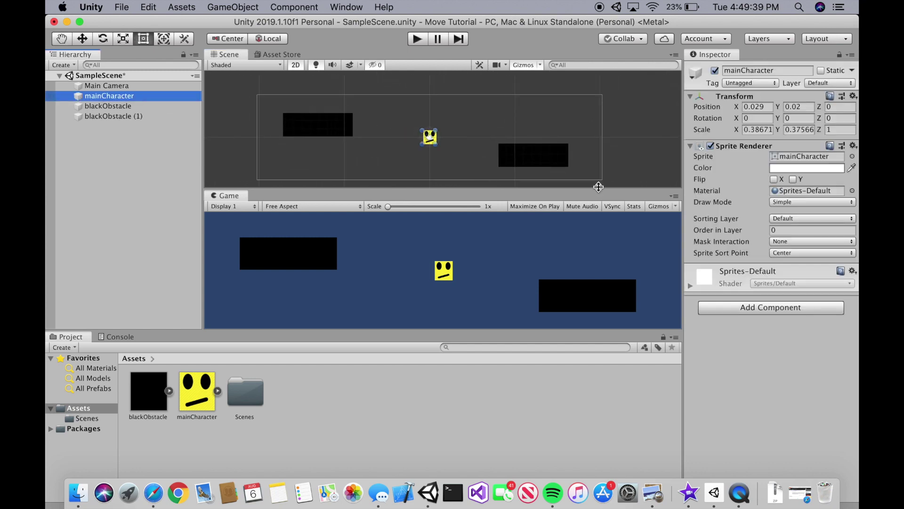
left_click(749, 309)
type("Ri")
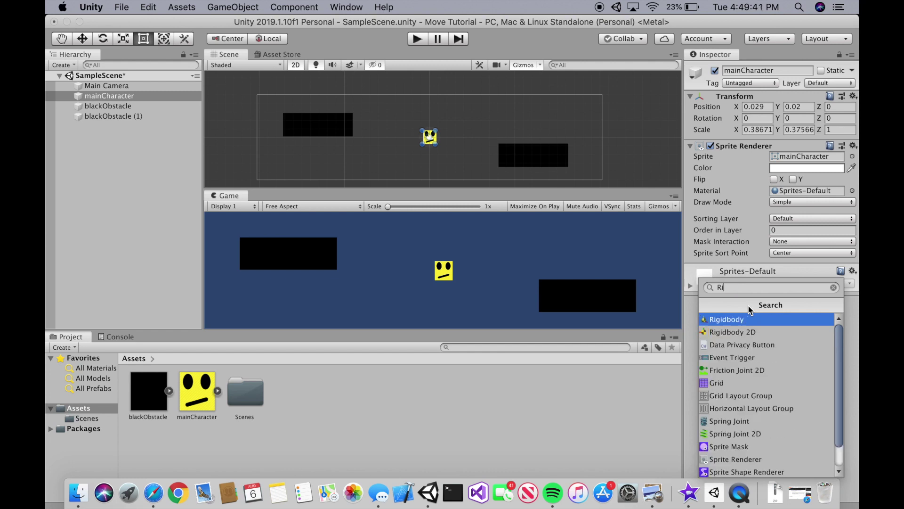
type("gid")
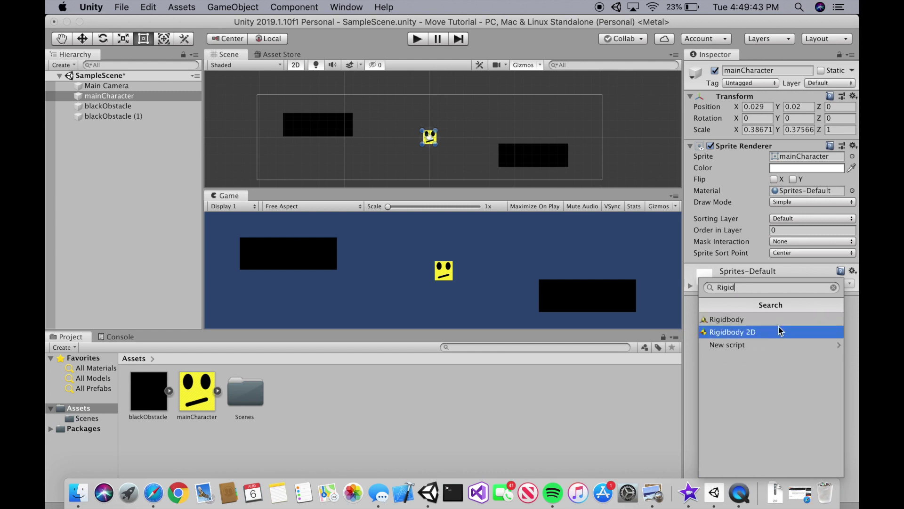
left_click(778, 333)
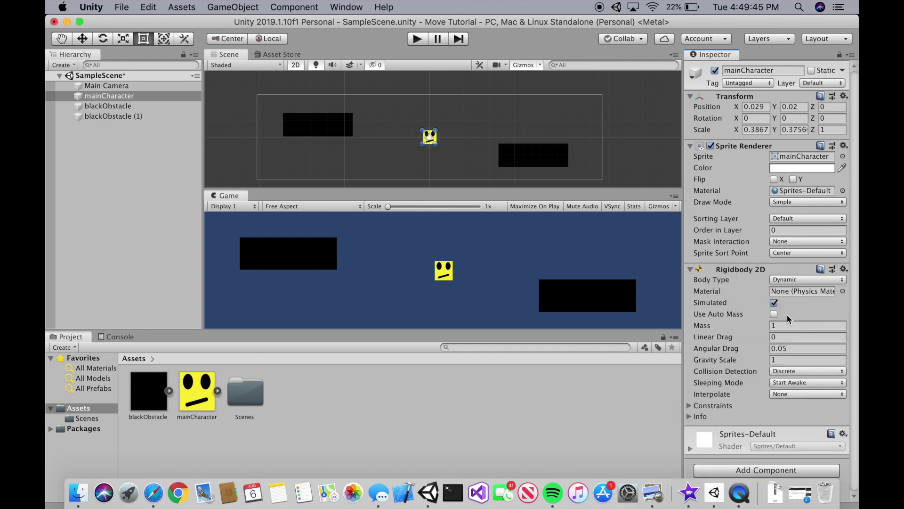
left_click(805, 283)
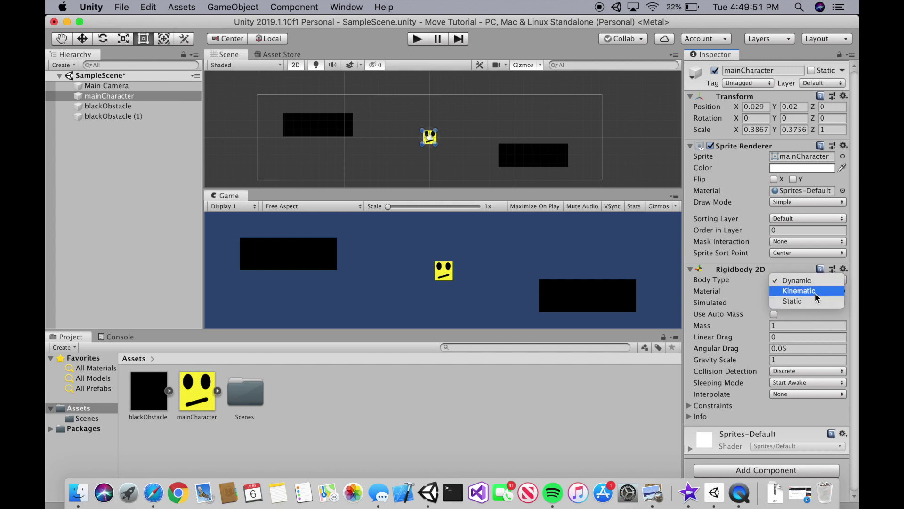
left_click(813, 291)
Restore mainCharacter's Dynamic body type and add a Box Collider 2D to both obstacles
left_click(797, 271)
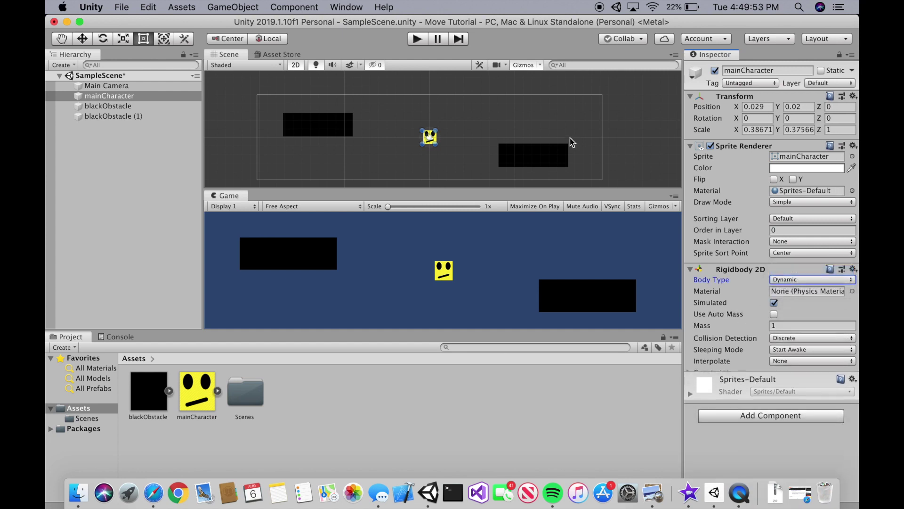
left_click(552, 155)
left_click(321, 123, "shift")
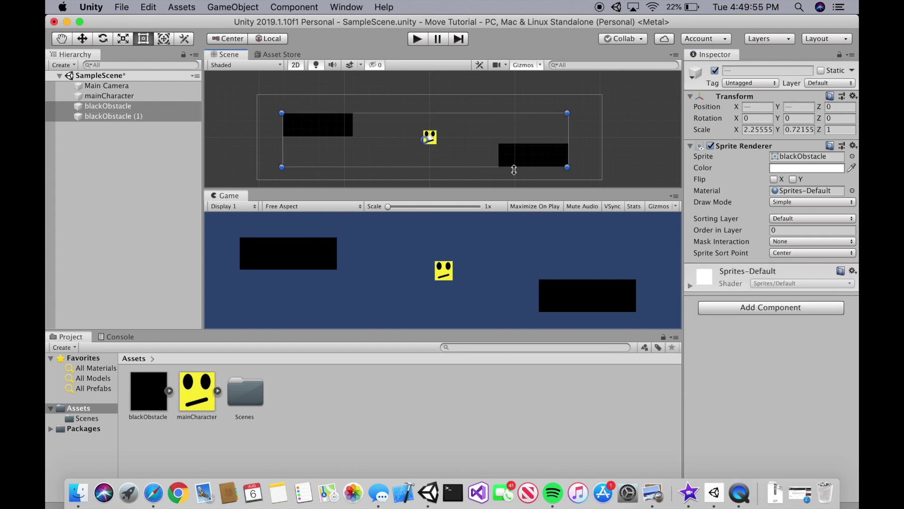
left_click(763, 307)
type("Bo")
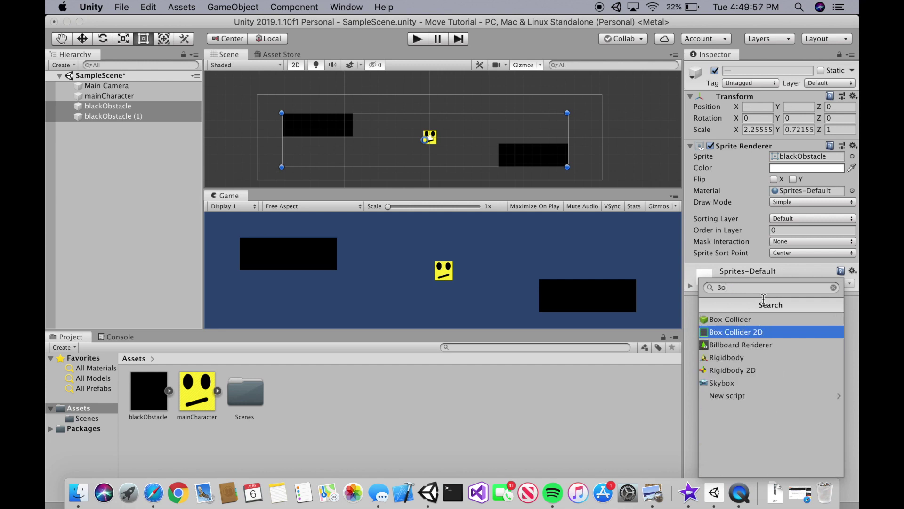
type("x")
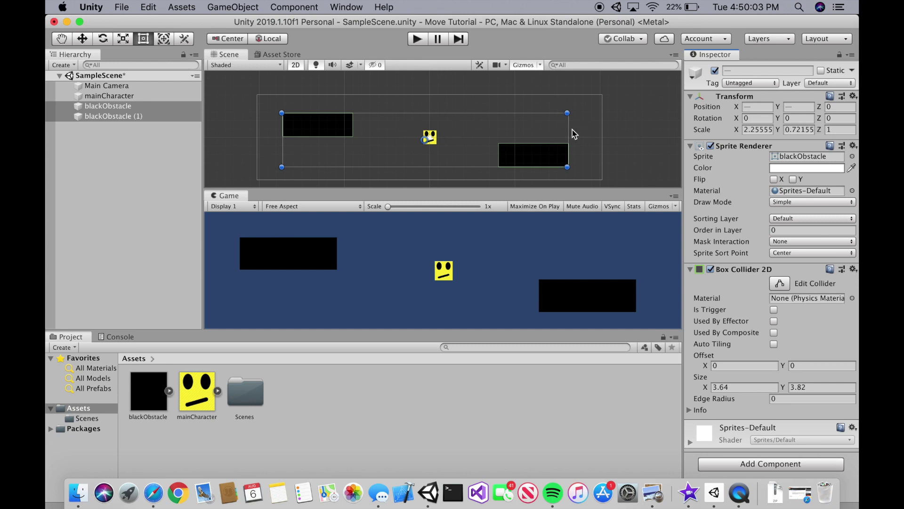
Deselect the obstacles and select mainCharacter
left_click(616, 122)
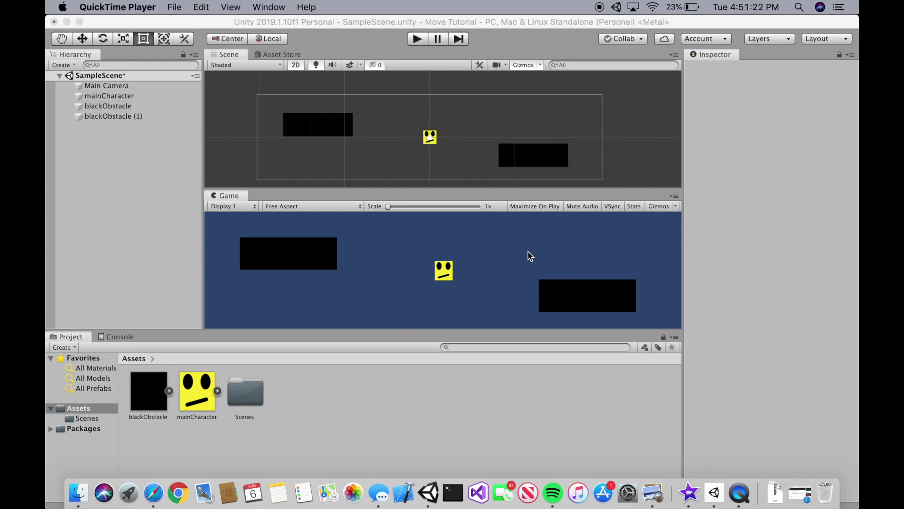
left_click(531, 255)
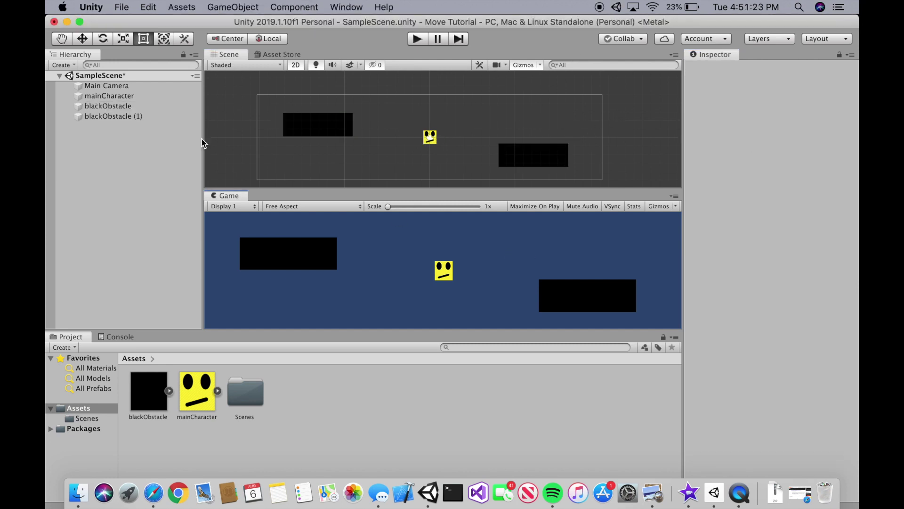
left_click(143, 96)
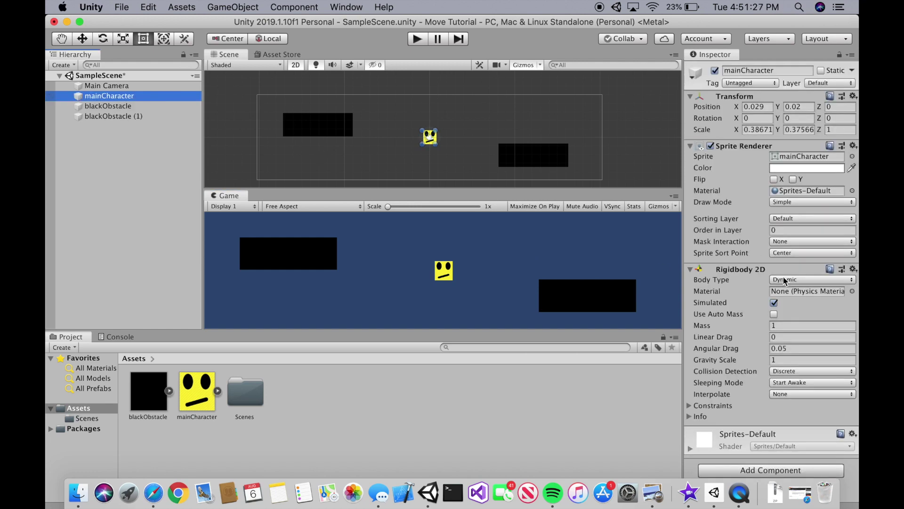
Add a Box Collider 2D to mainCharacter, then select both black obstacles
left_click(804, 470)
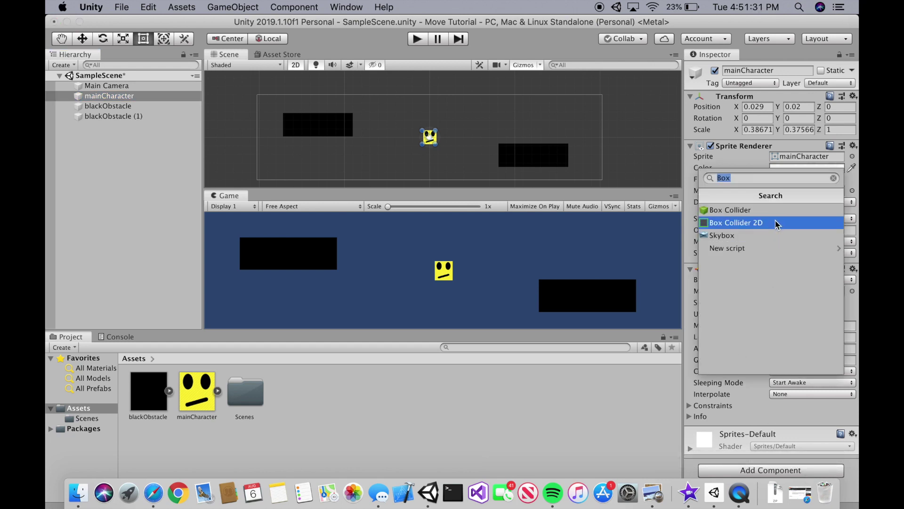
left_click(778, 223)
left_click(147, 107)
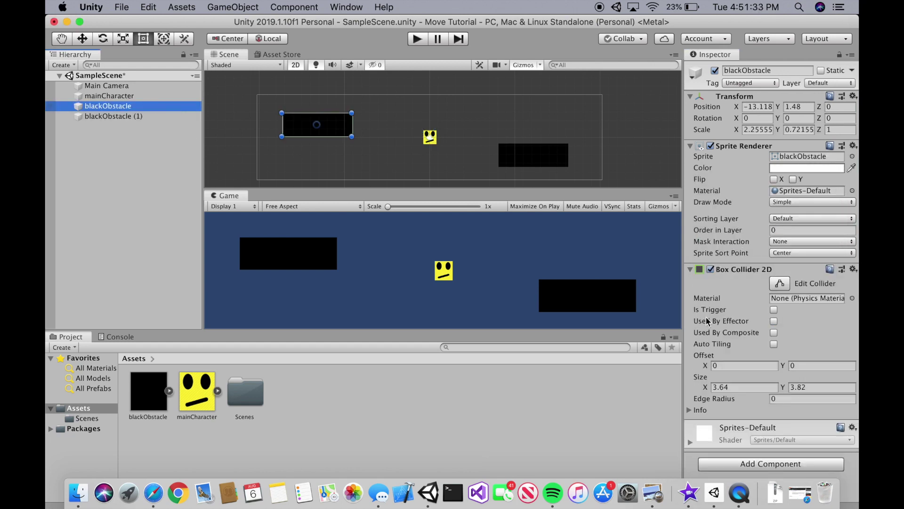
left_click(141, 116)
key("Up")
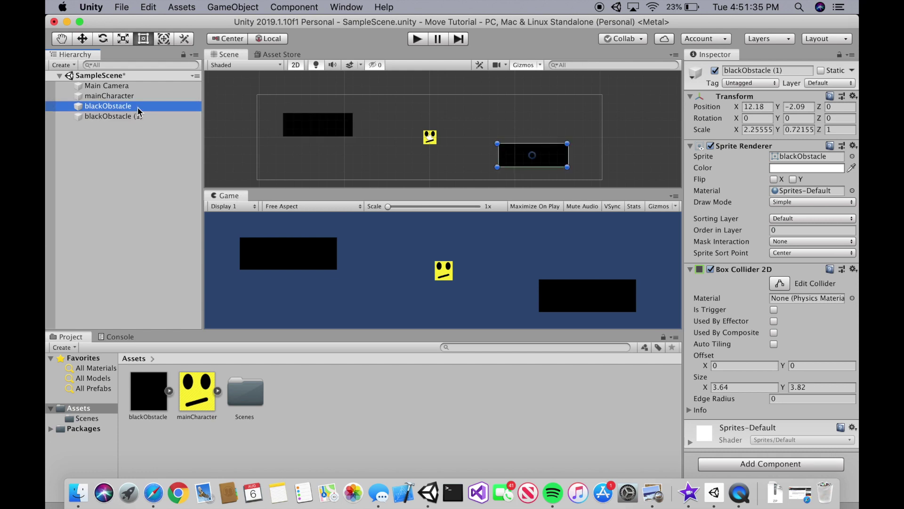
left_click(141, 117, "shift")
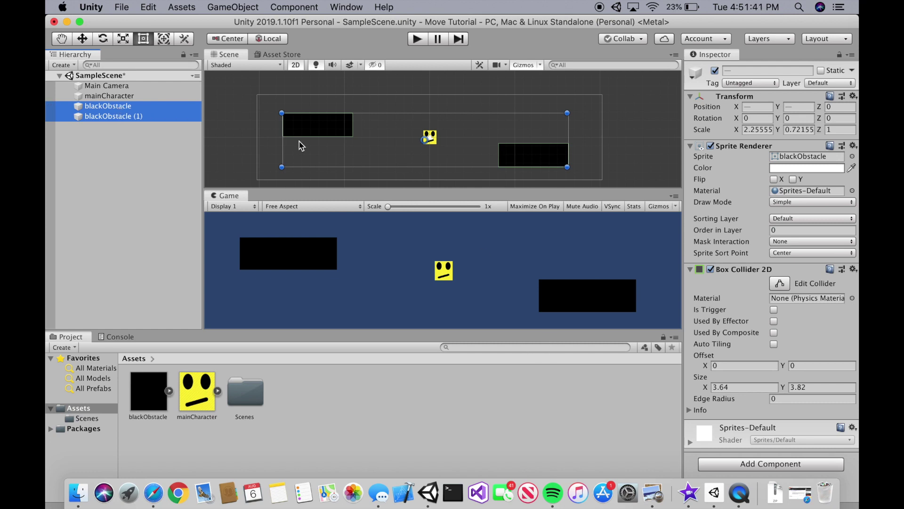
Add a Rigidbody 2D to both black obstacles and set its Body Type to Kinematic
left_click(796, 464)
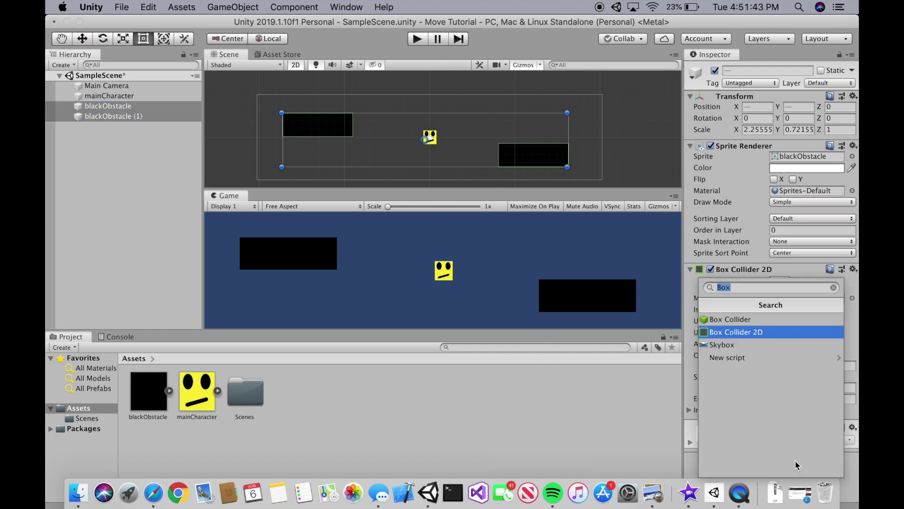
type("rigid")
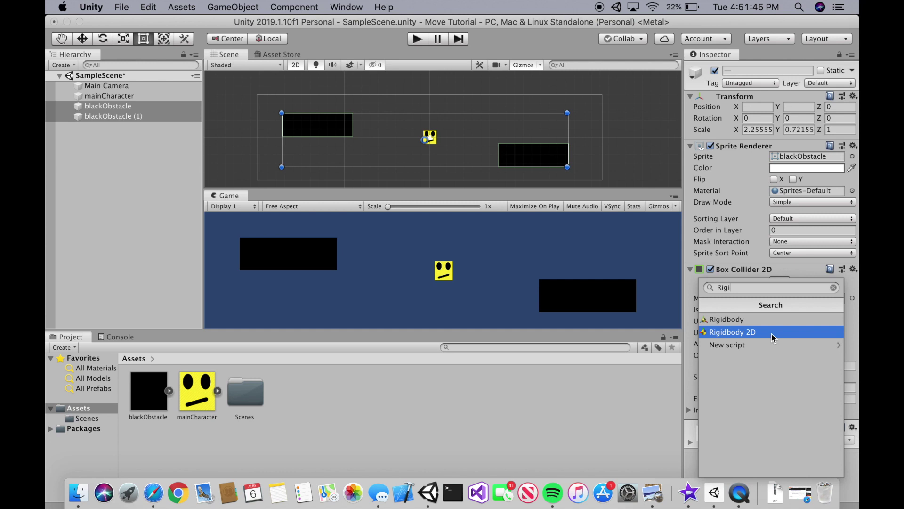
left_click(779, 332)
scroll(772, 336, "down", 5)
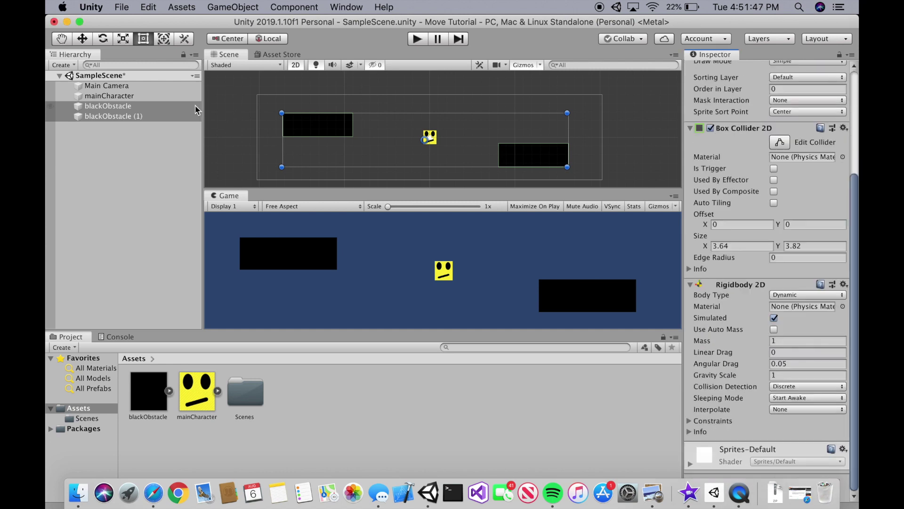
left_click(182, 98)
left_click(172, 106)
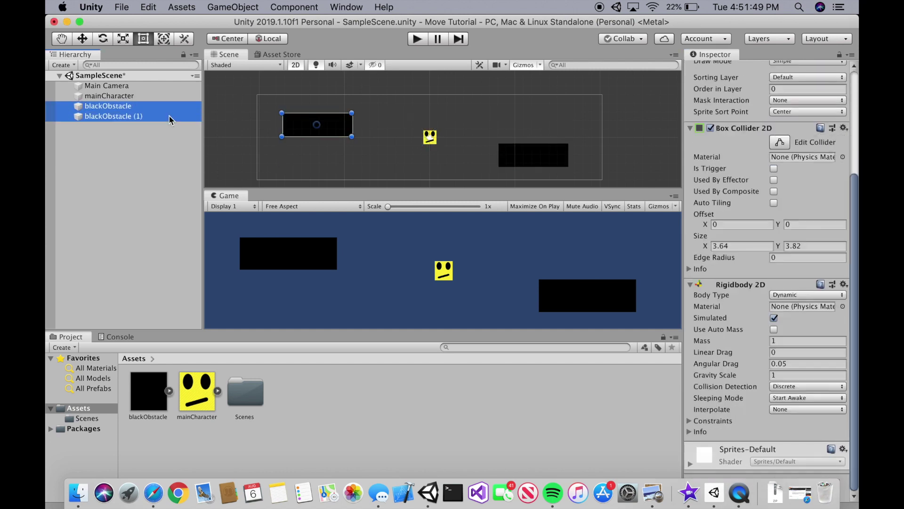
left_click(784, 297)
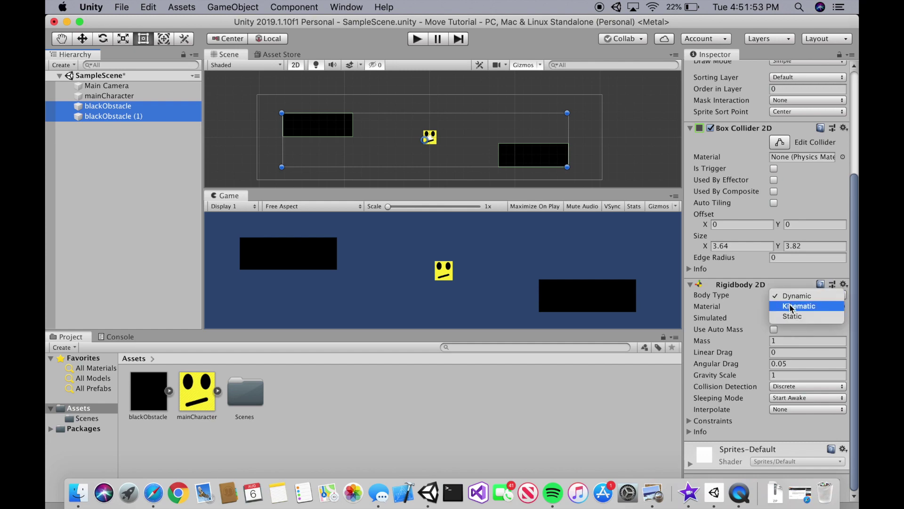
left_click(793, 305)
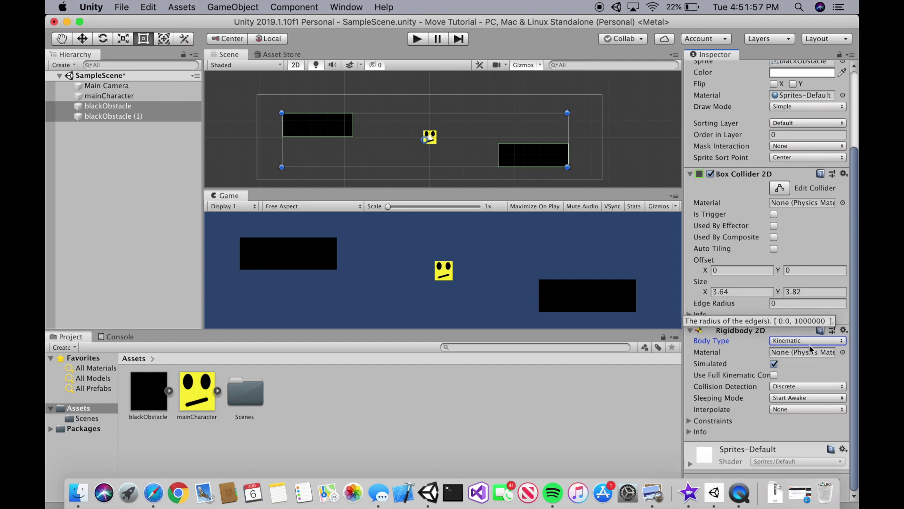
Tick Freeze Rotation Z under mainCharacter's Rigidbody 2D Constraints
left_click(228, 139)
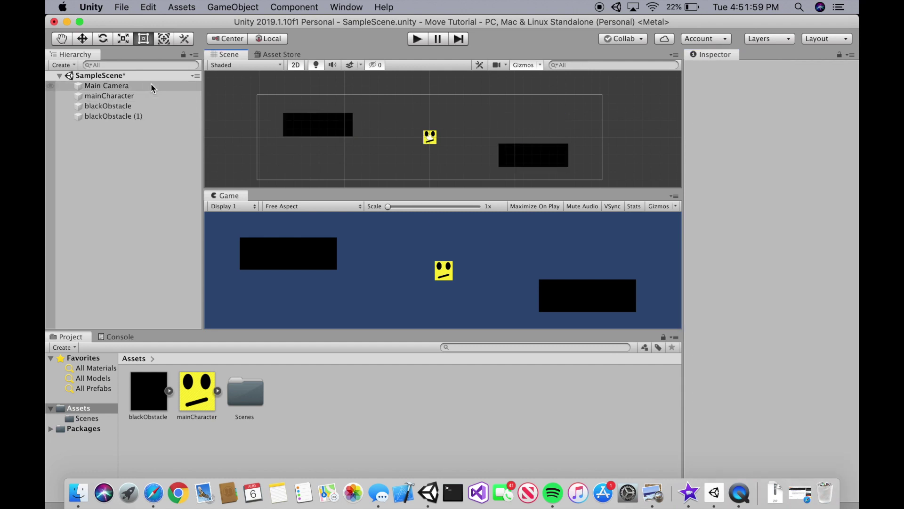
left_click(151, 85)
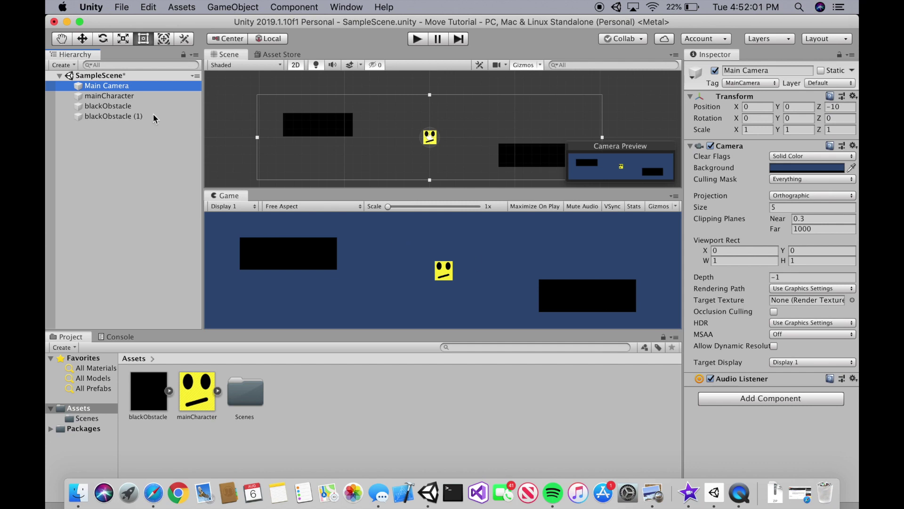
left_click(132, 97)
scroll(744, 333, "down", 5)
scroll(744, 333, "down", 1)
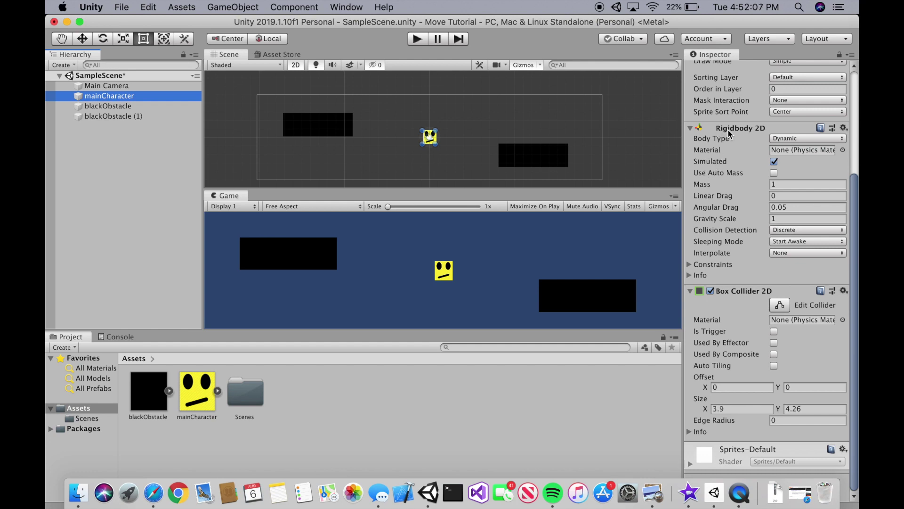
left_click(691, 264)
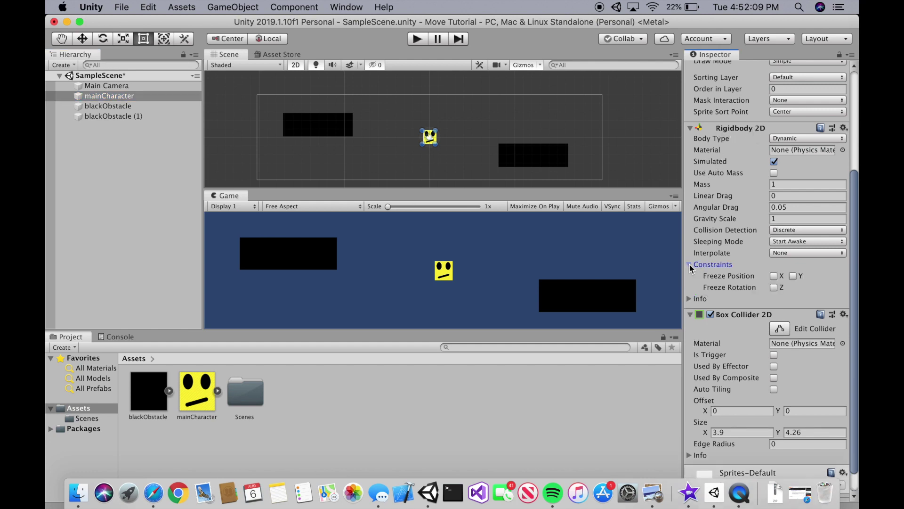
left_click(774, 288)
scroll(760, 239, "down", 2)
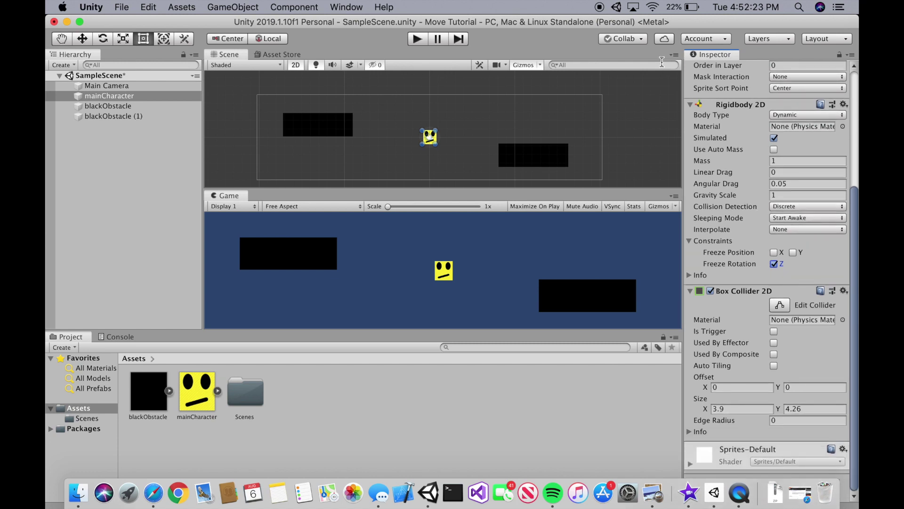
double_click(605, 24)
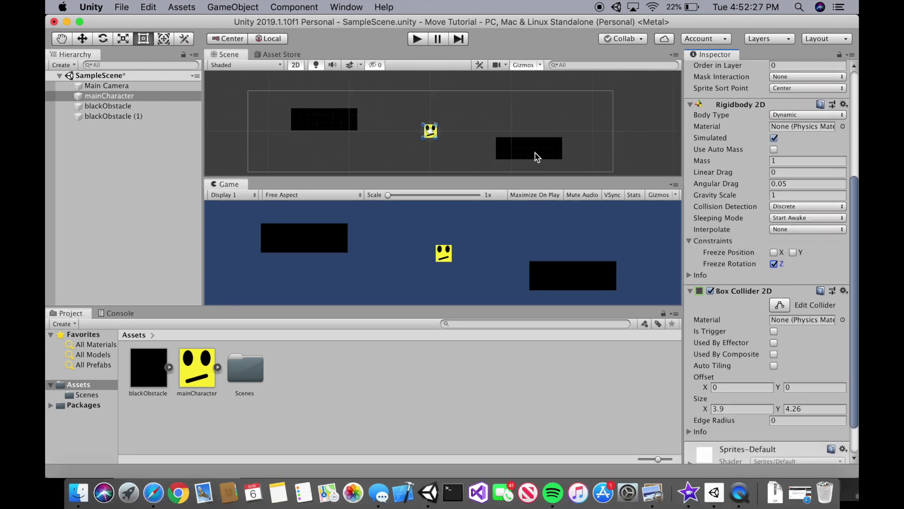
left_click(422, 375)
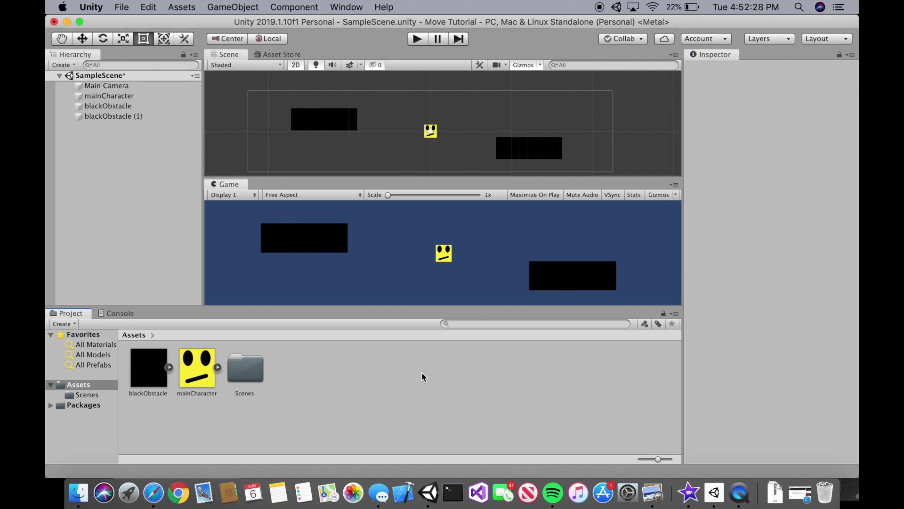
Create a C# script named MoveCharacter in the Project Assets panel
right_click(331, 372)
mouse_move(375, 186)
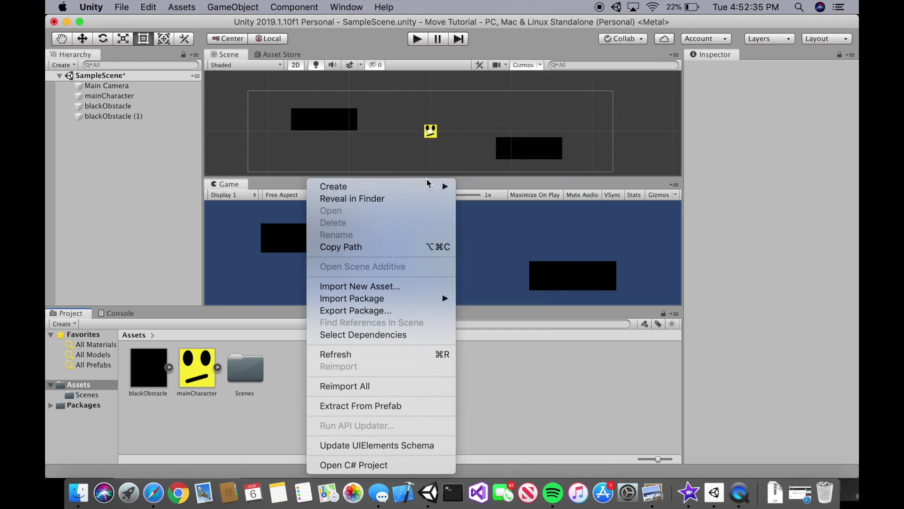
left_click(509, 33)
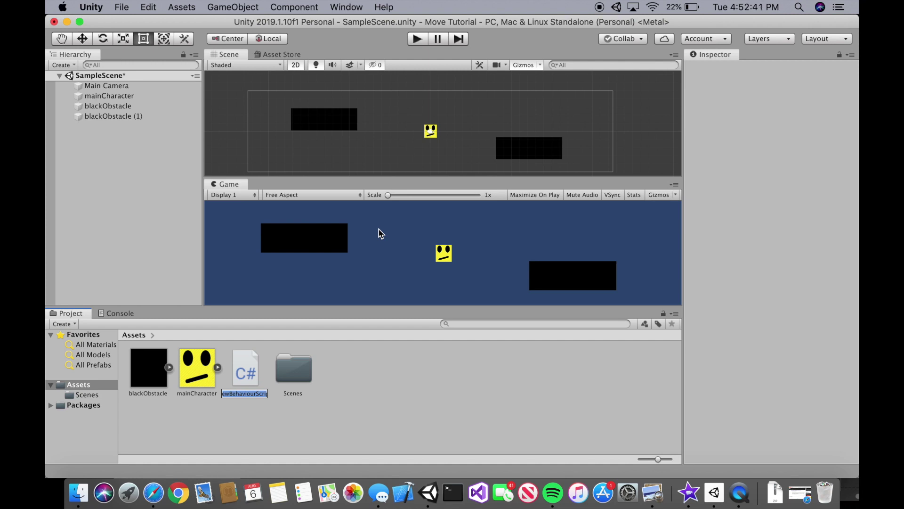
type("MoveCharacter")
key("Return")
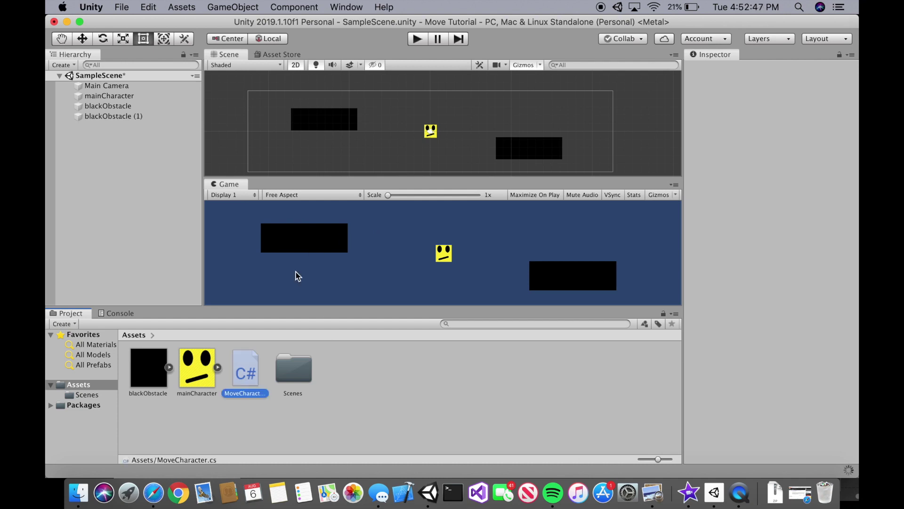
Add the Move Character script to mainCharacter by searching 'MoveCh' in Add Component
left_click(150, 96)
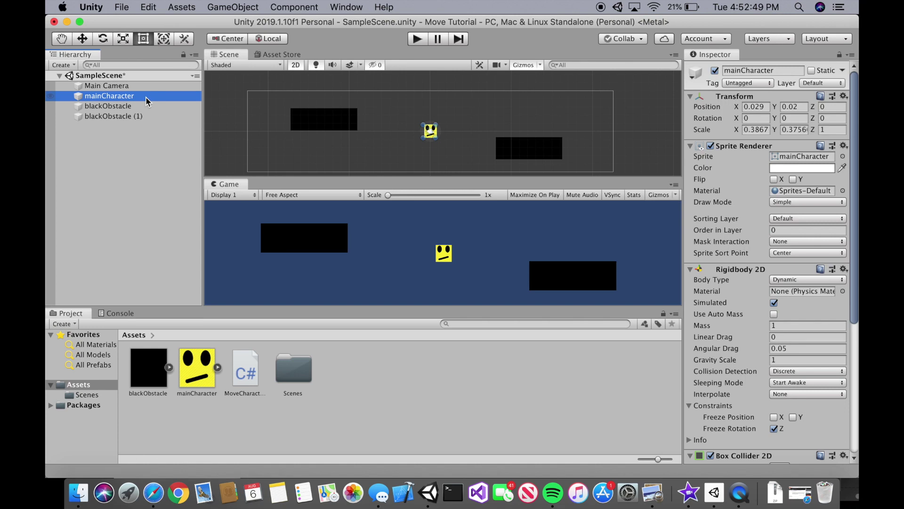
scroll(765, 281, "down", 5)
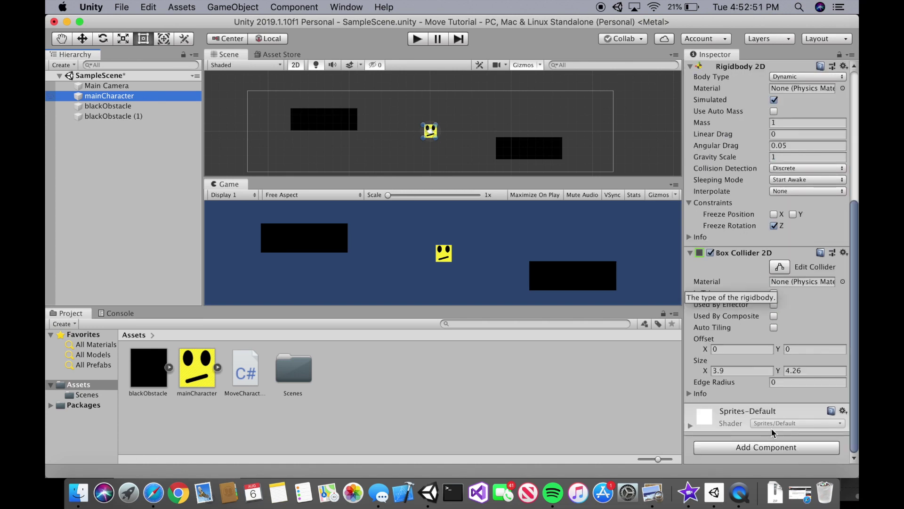
left_click(769, 448)
type("M")
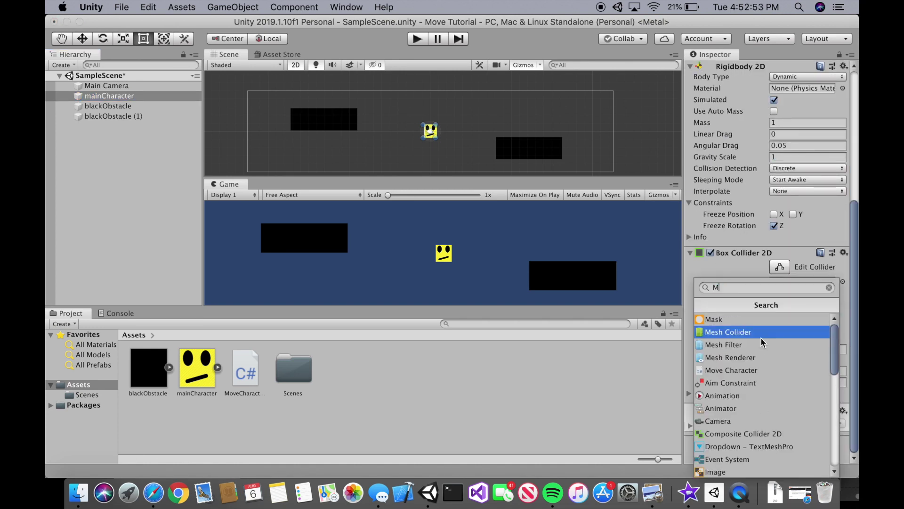
type("oveC")
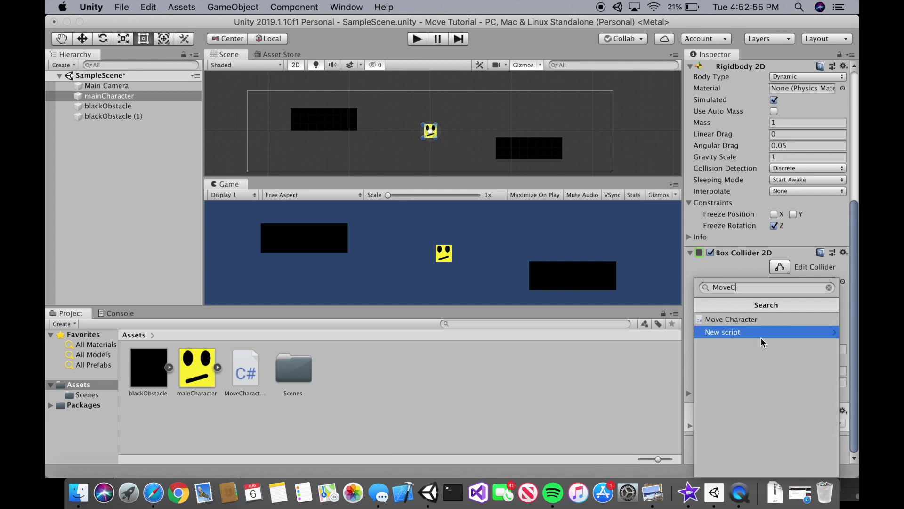
type("h")
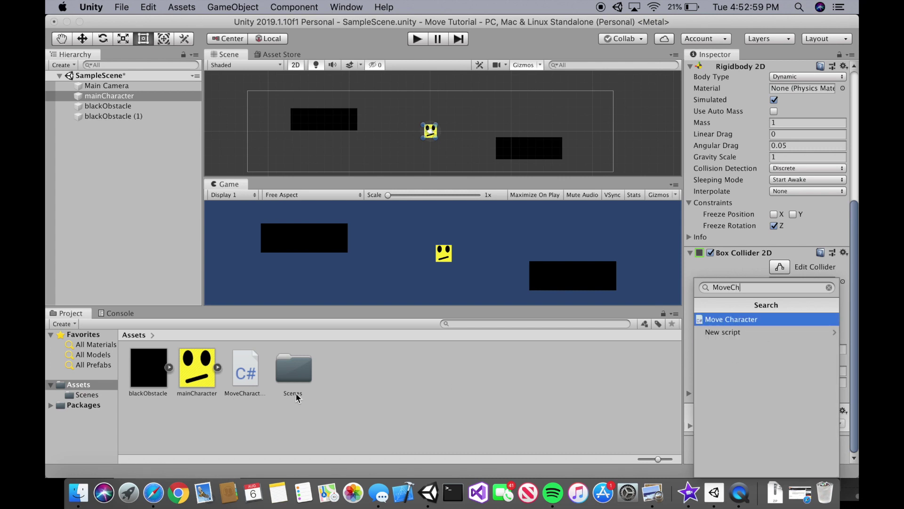
left_click(758, 320)
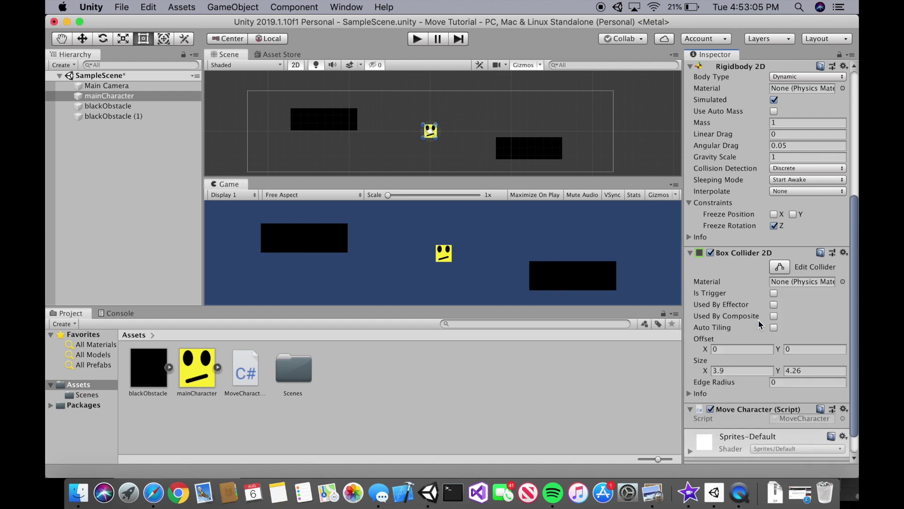
scroll(795, 375, "down", 2)
left_click(801, 394)
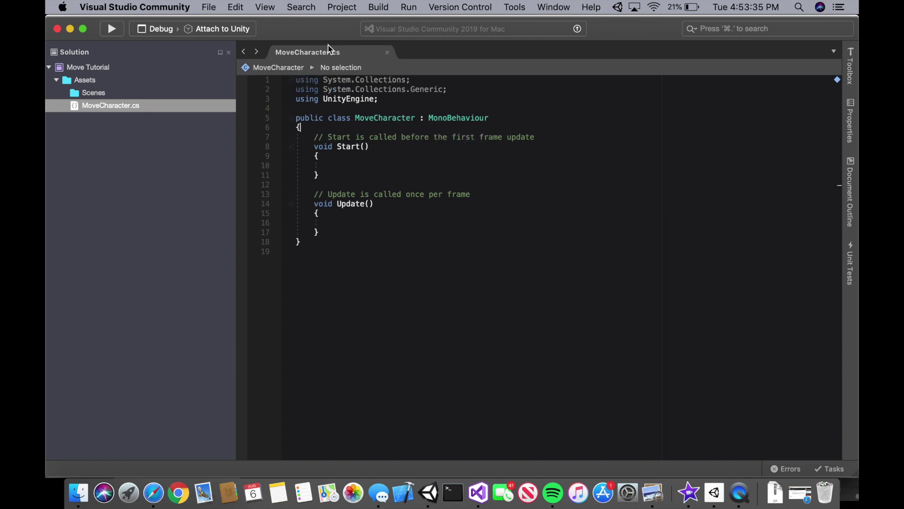
Declare 'public float speed = 10.4f;' just inside the MoveCharacter class
left_click(392, 161)
left_click(361, 124)
key("Return")
key("Return")
key("Return")
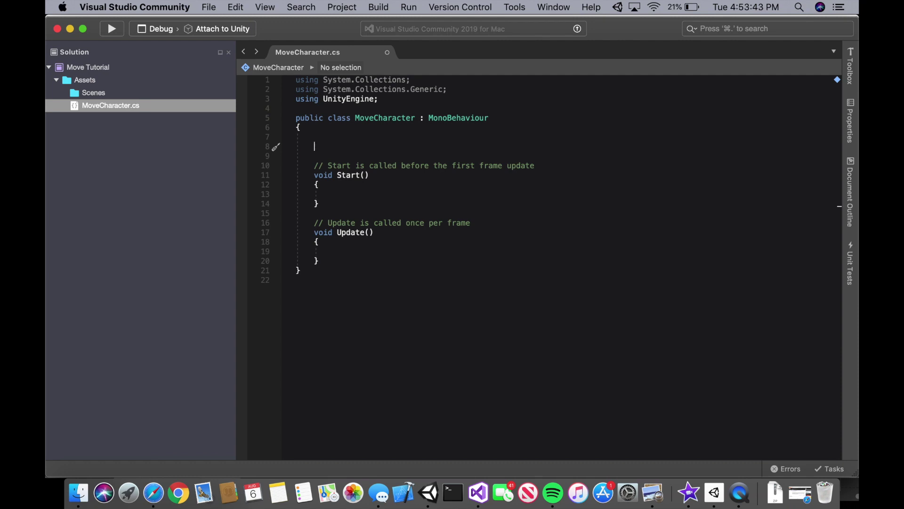
type("public f")
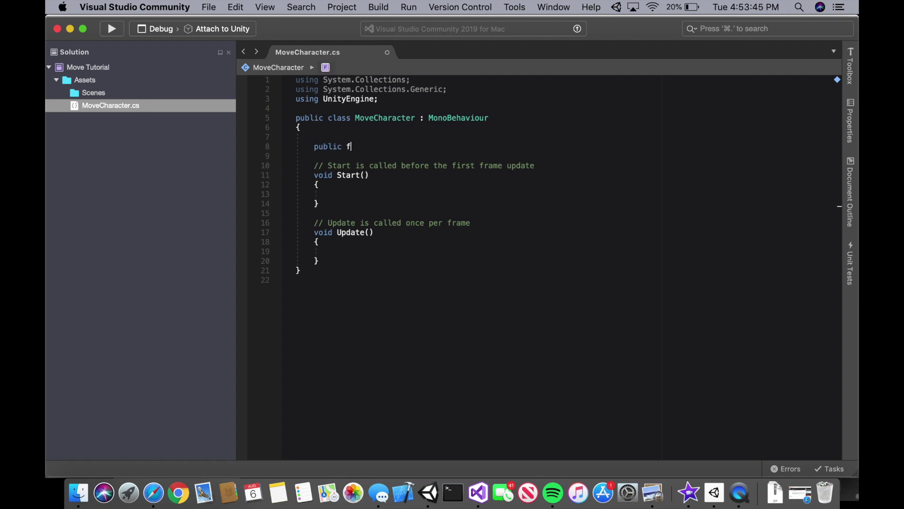
type("loat speed")
type(" = 10.4f;")
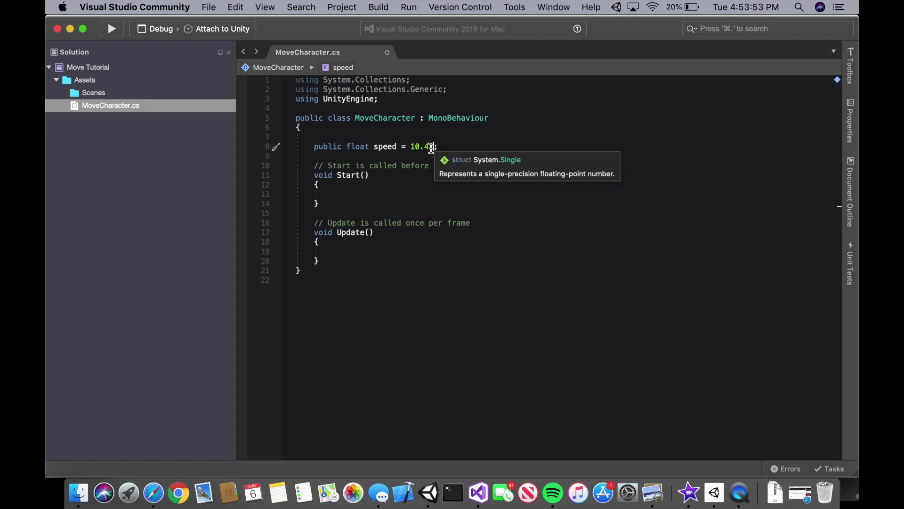
double_click(385, 146)
scroll(385, 149, "down", 1)
scroll(384, 149, "up", 1)
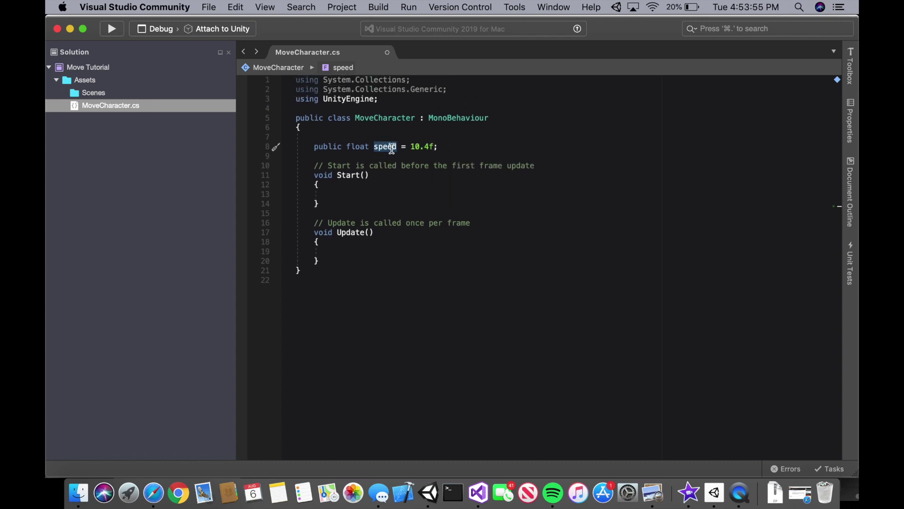
double_click(415, 146)
Delete the unused Start method and its comment
left_click(439, 147)
left_click_drag(334, 213, 299, 167)
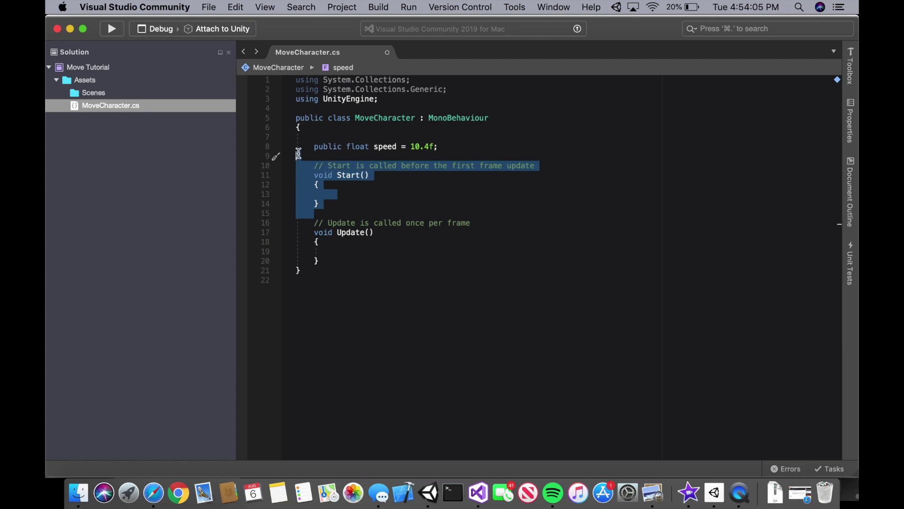
key("BackSpace")
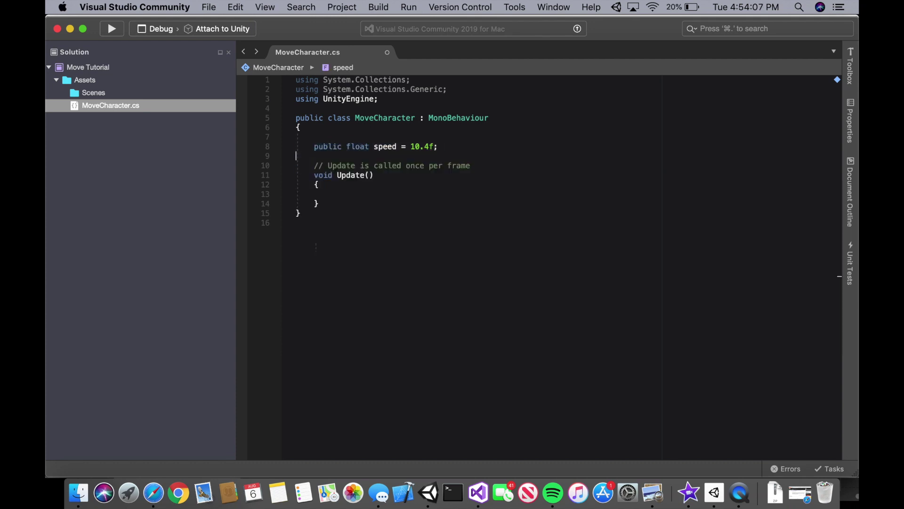
In Update, write 'Vector3 pos = transform.position;' using autocomplete
left_click(368, 195)
type("Vecto")
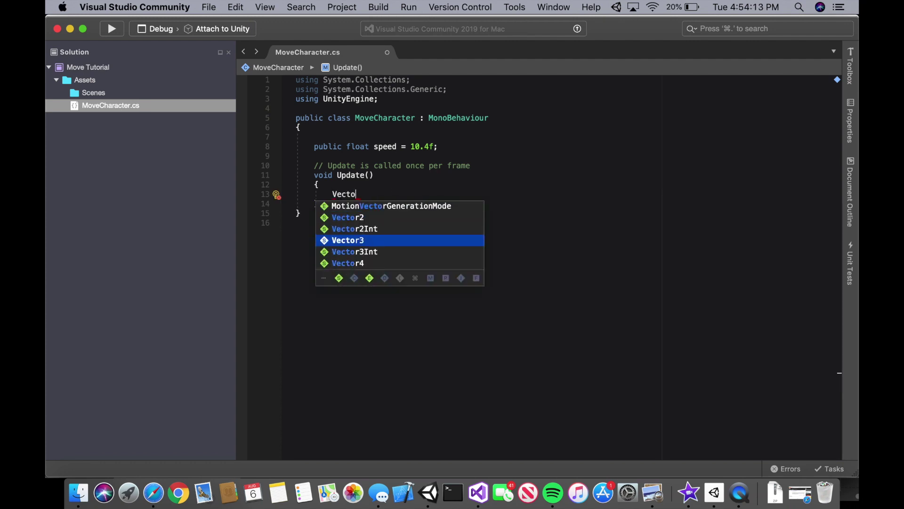
key("Return")
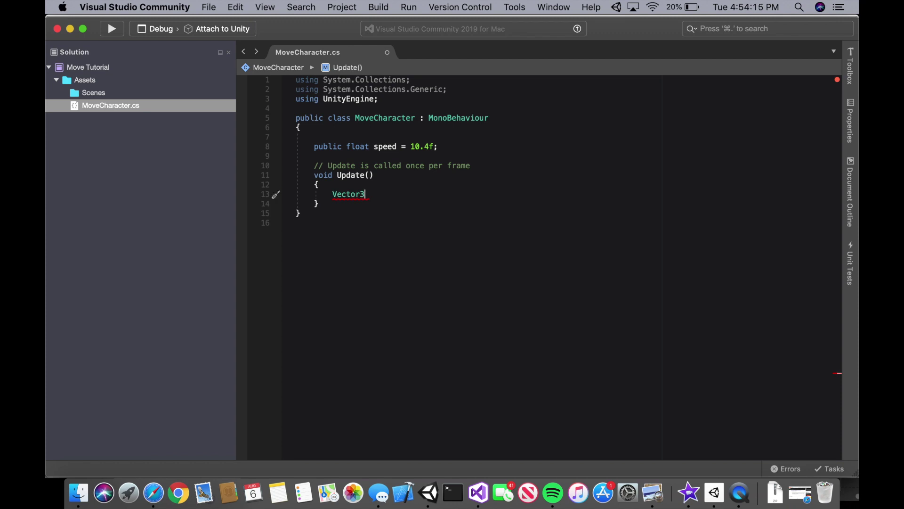
type(" po")
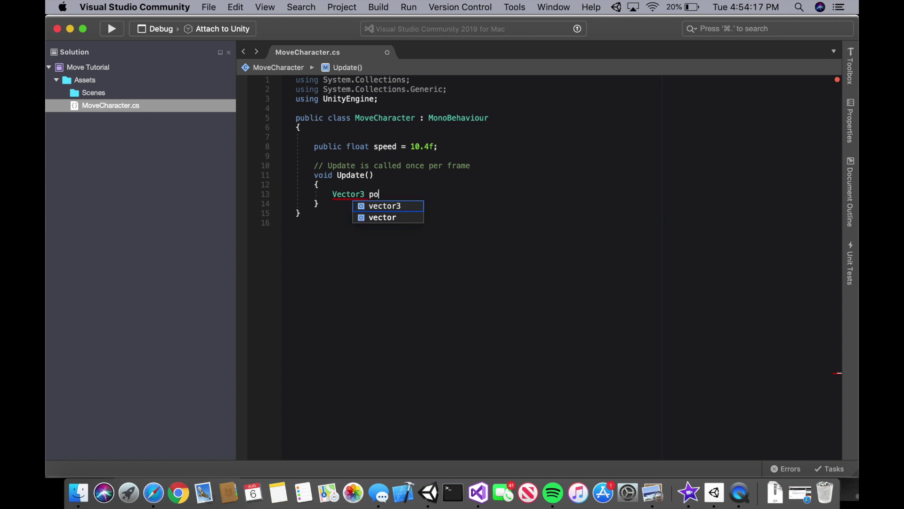
type("s = ")
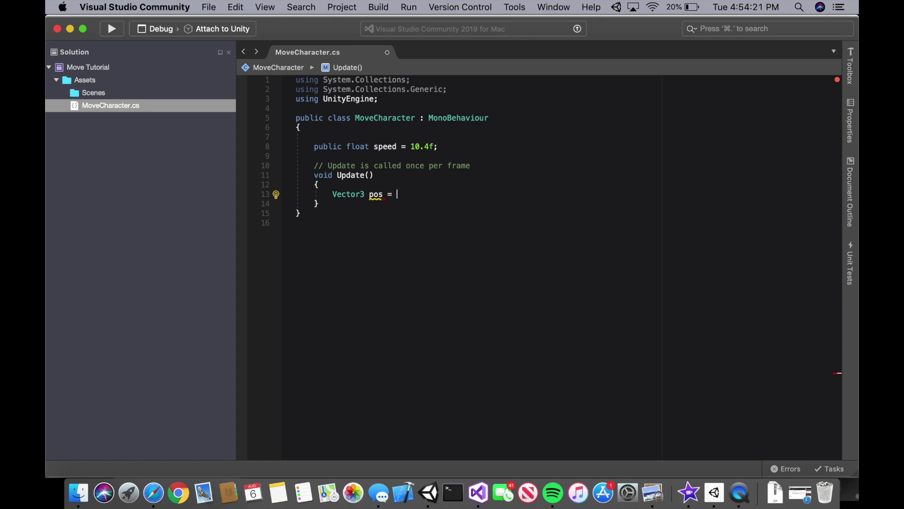
type("transfor")
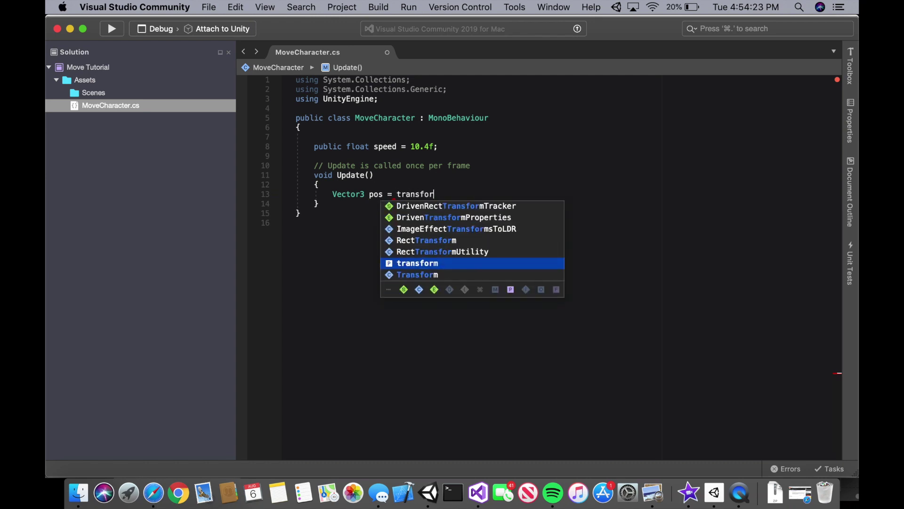
key("Return")
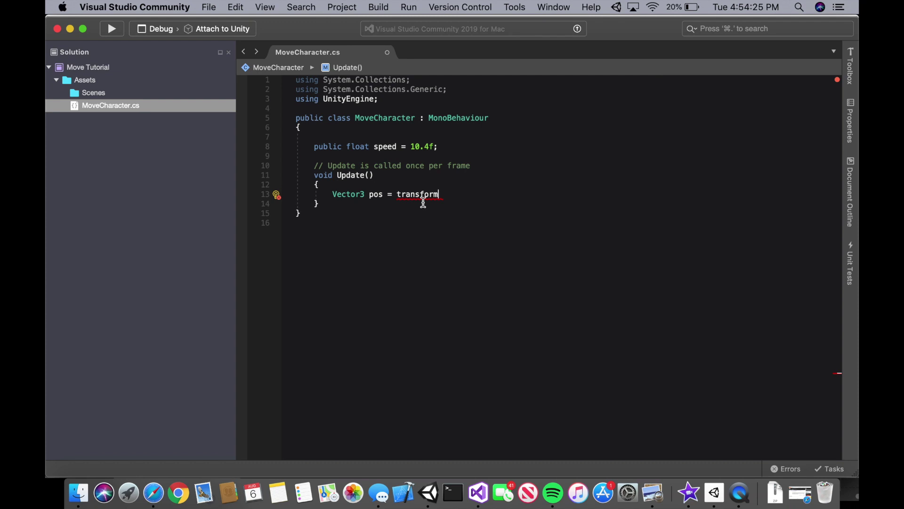
type(".posi")
key("Return")
key("Return")
key("Return")
key("Return")
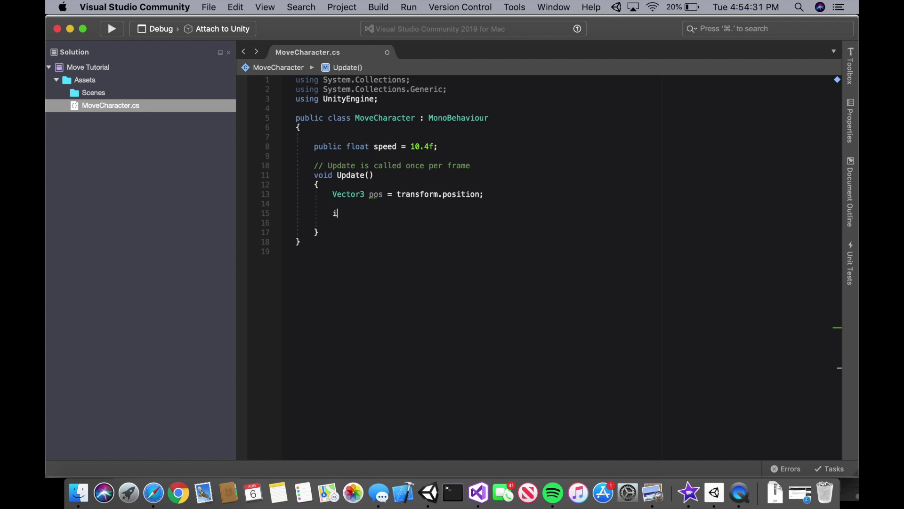
Write an empty 'if (Input.GetKey()) { }' block in Update and save
type("f")
key("Return")
type("Input.)")
key("Tab")
type(".")
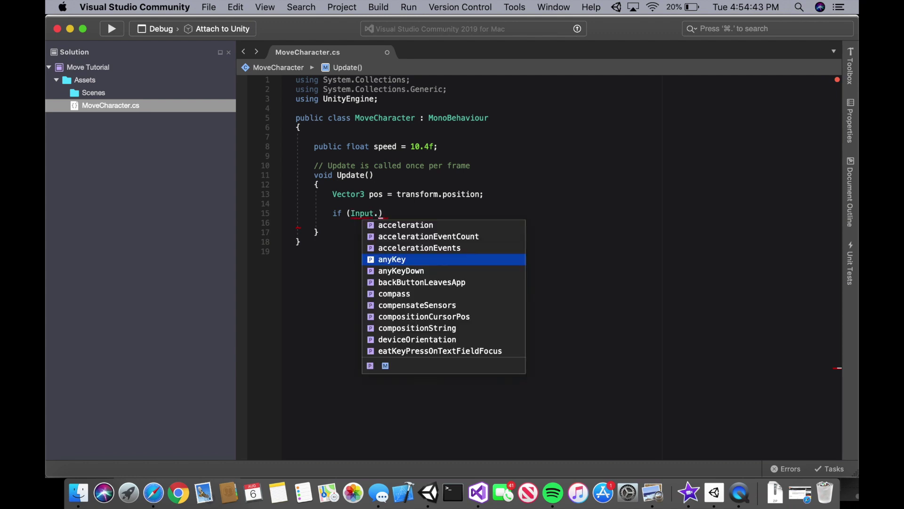
type("GetKey")
key("Tab")
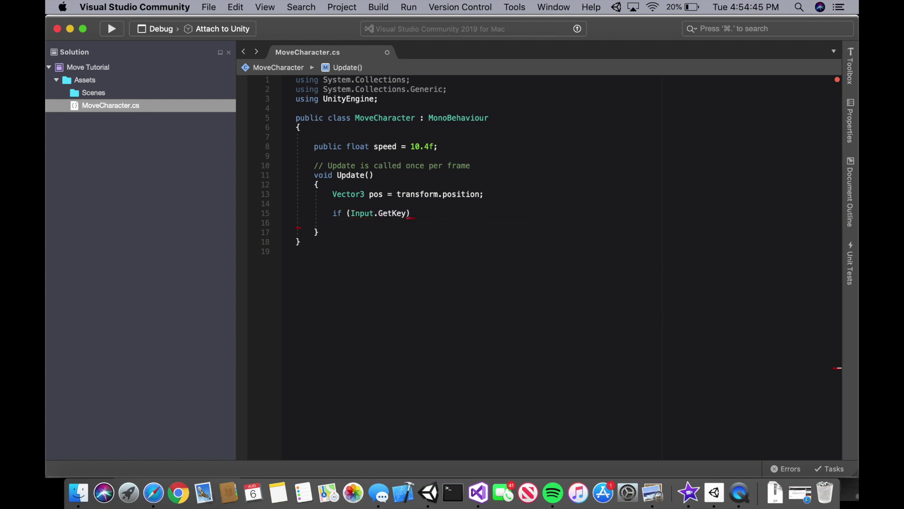
type("()) ")
type(";")
key("Right")
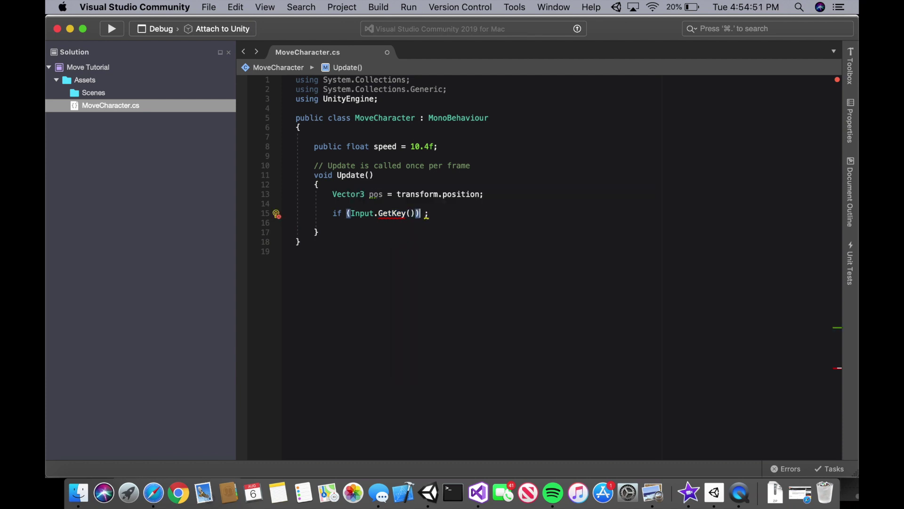
key("Down")
key("BackSpace")
key("BackSpace")
type("{")
key("Return")
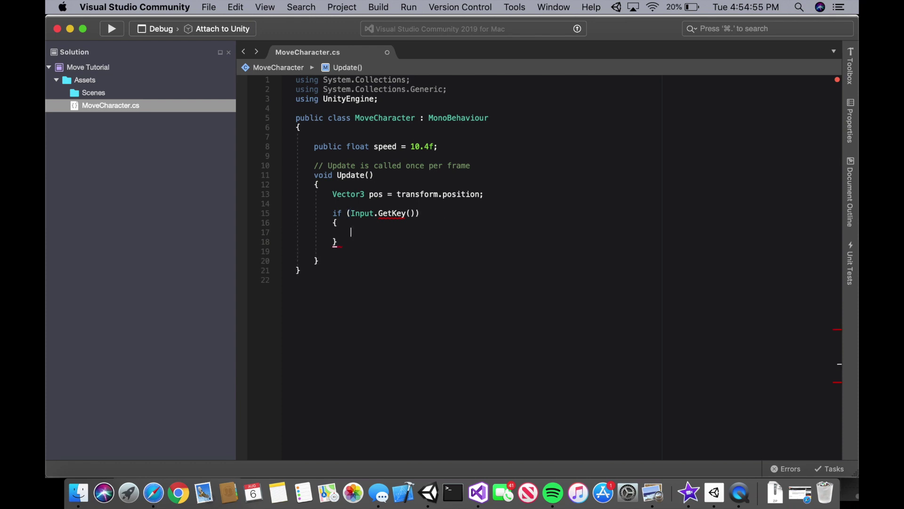
key("super+s")
Duplicate the if block three times so Update holds four copies, and save
left_click(355, 242)
left_click_drag(368, 242, 333, 213)
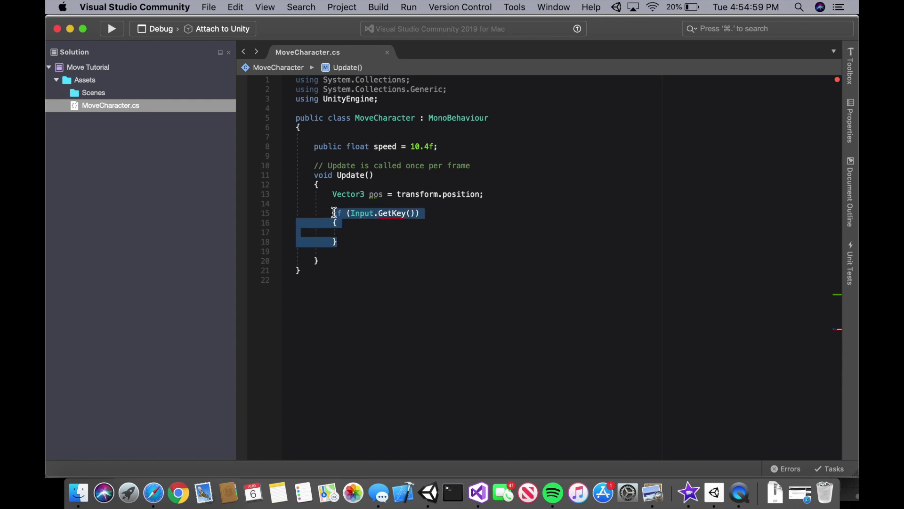
key("super+c")
left_click(347, 242)
key("Return")
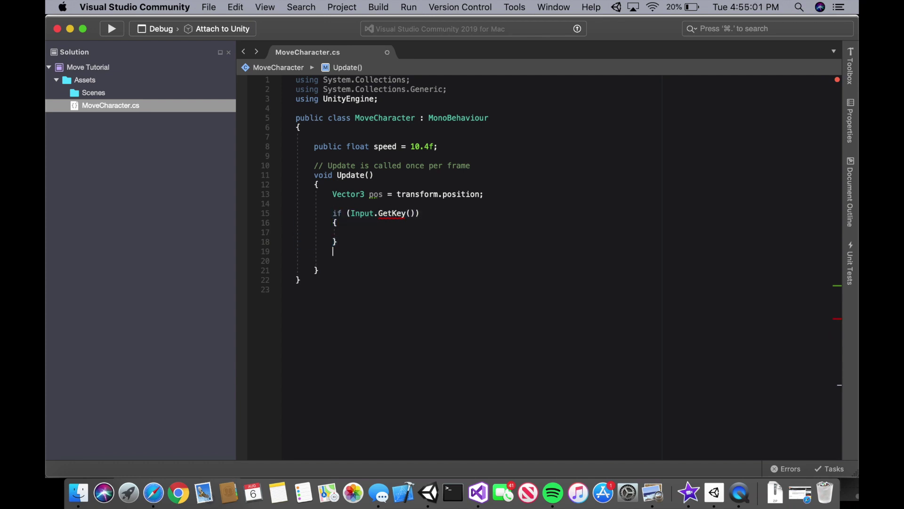
key("super+v")
key("Return")
key("super+v")
key("Return")
key("super+v")
key("super+s")
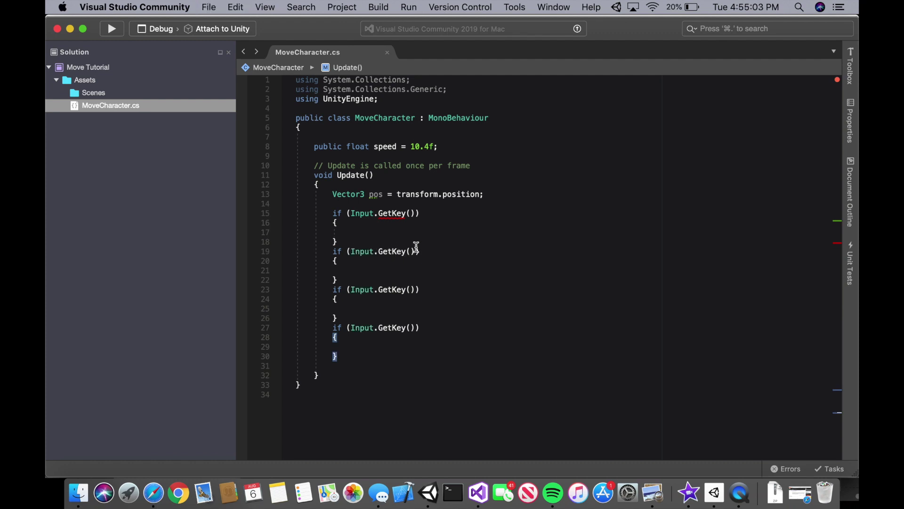
Fill the four GetKey arguments with "w", "s", "d" and "a", and save
left_click(411, 214)
type("\"")
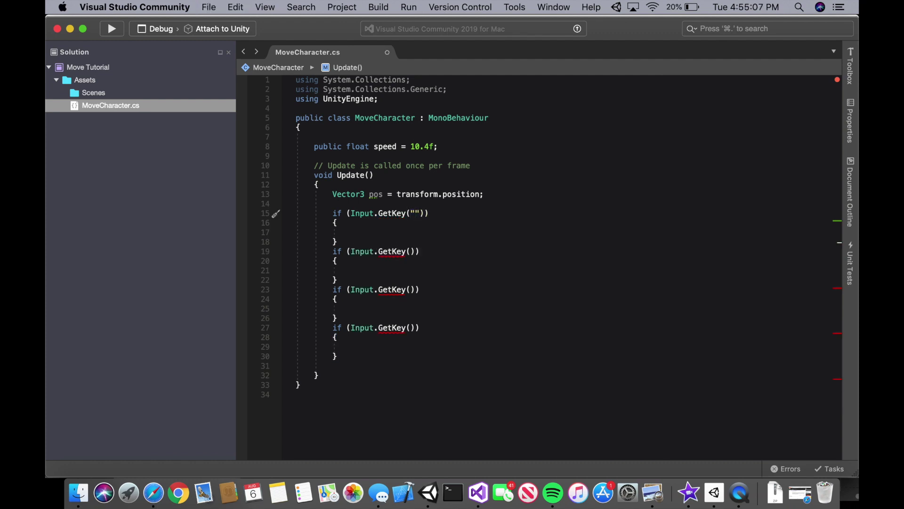
type("w")
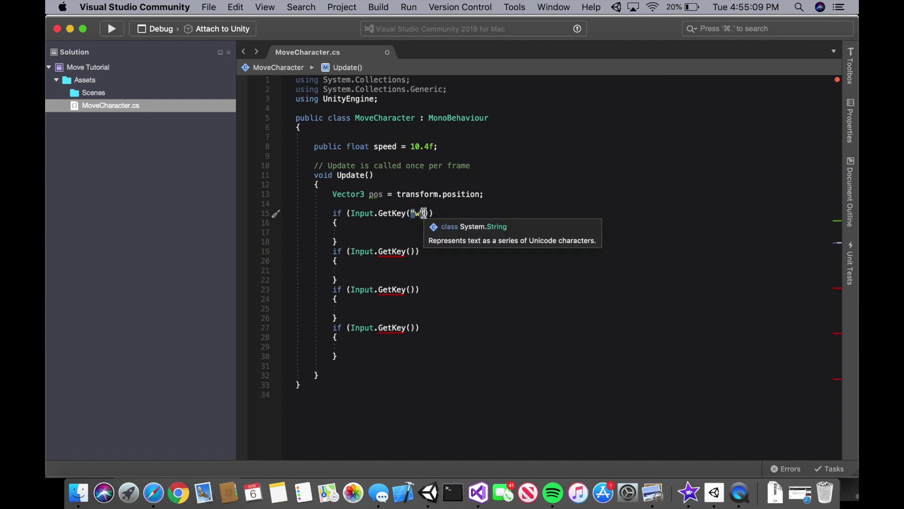
left_click(412, 251)
type("\"")
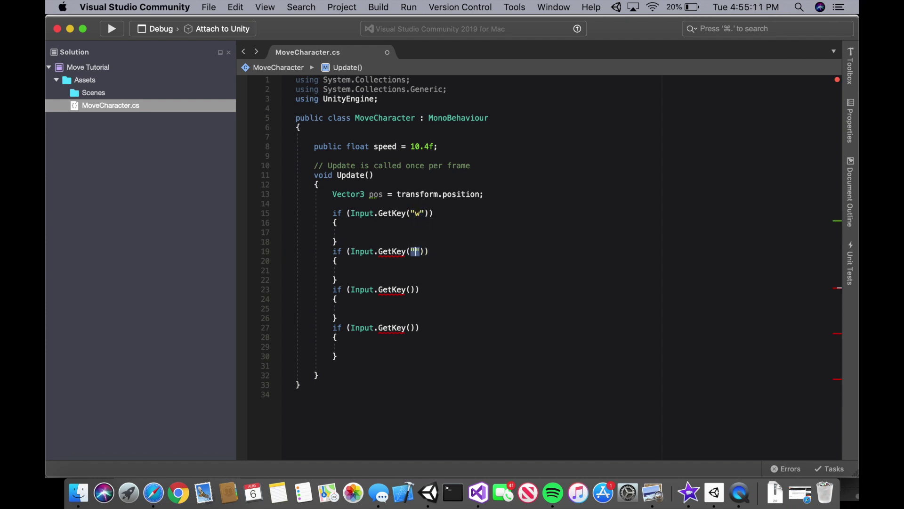
type("s")
left_click(411, 289)
type("\"d")
left_click(412, 327)
type("\"")
type("a")
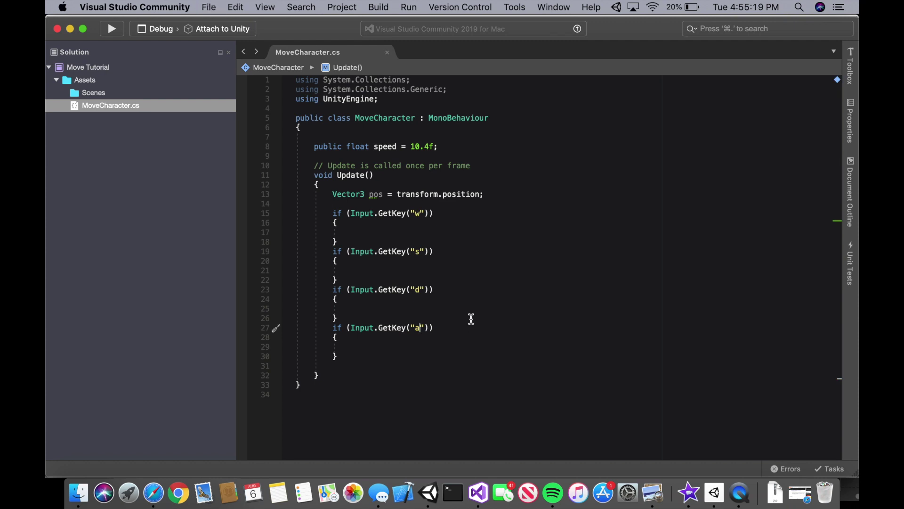
key("super+s")
left_click(404, 230)
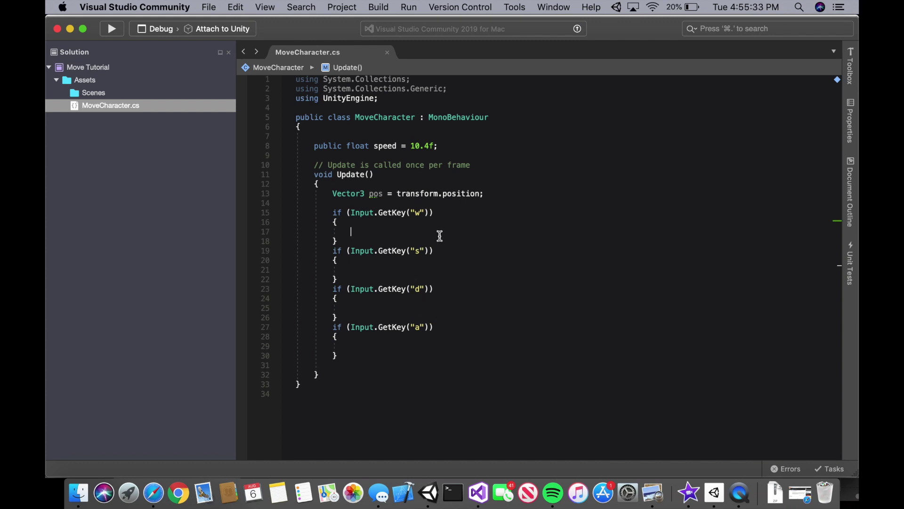
In the w block write 'pos.y += speed * Time.deltaTime;' and save
type("pos")
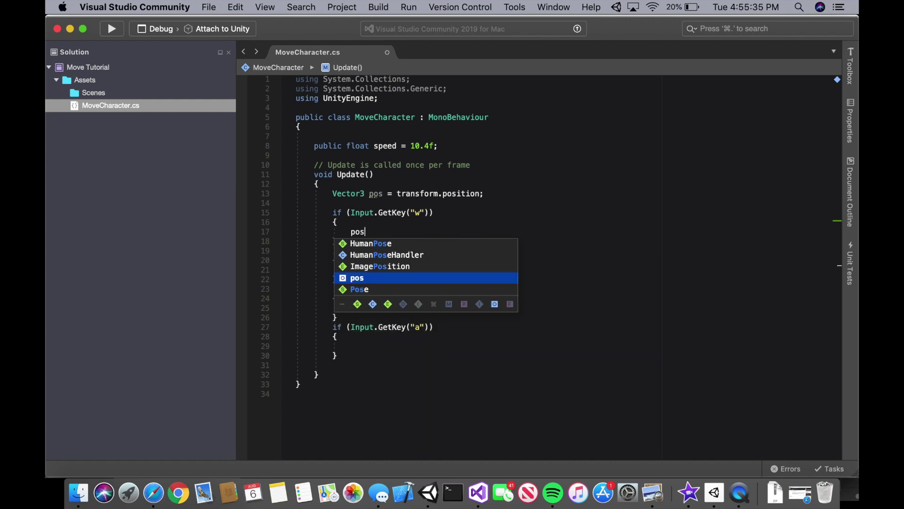
type(".y")
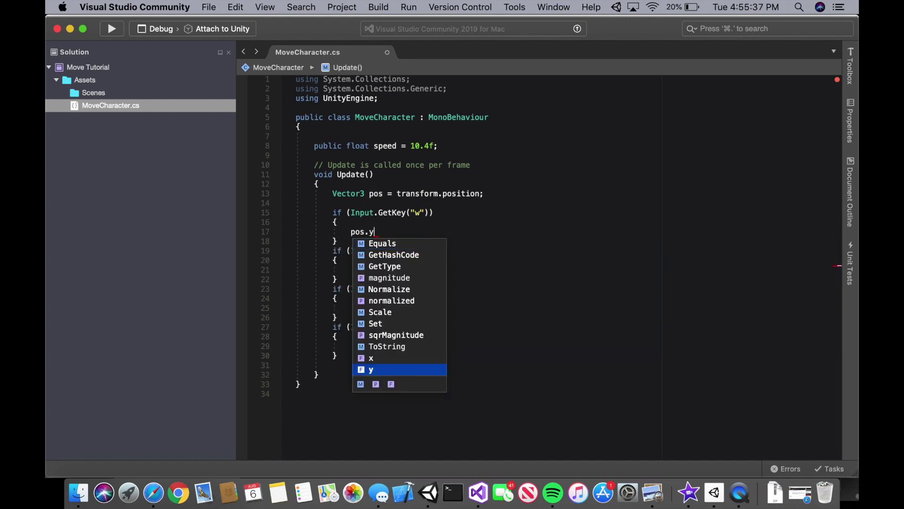
key("Escape")
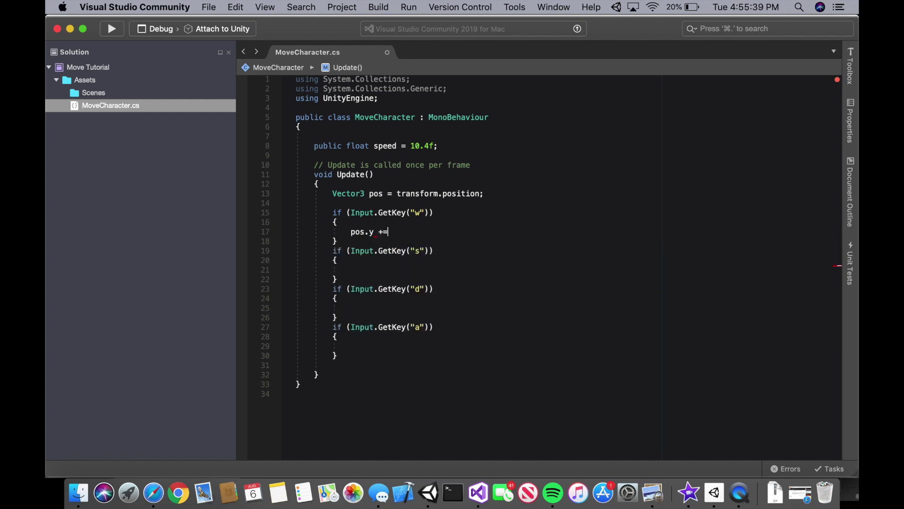
type(" speed ")
type("* ")
type("Time.del")
key("Return")
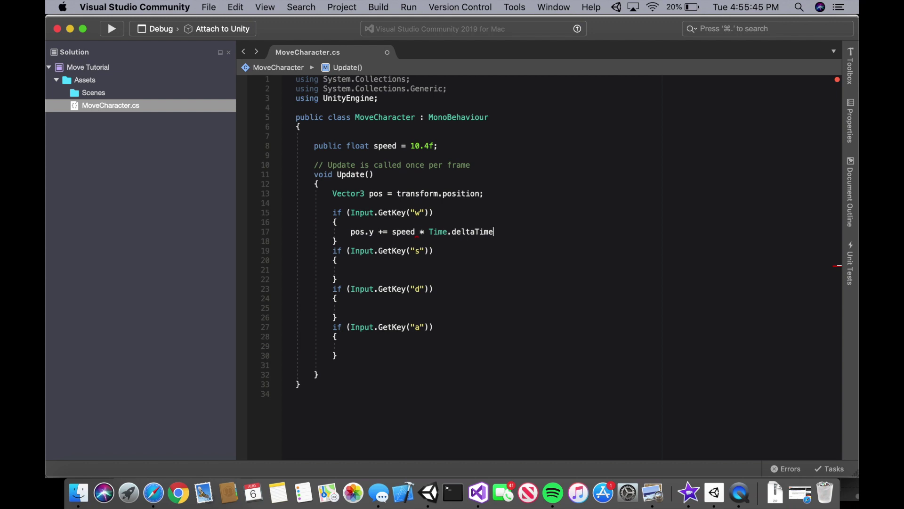
type(";")
key("super+s")
scroll(393, 242, "down", 2)
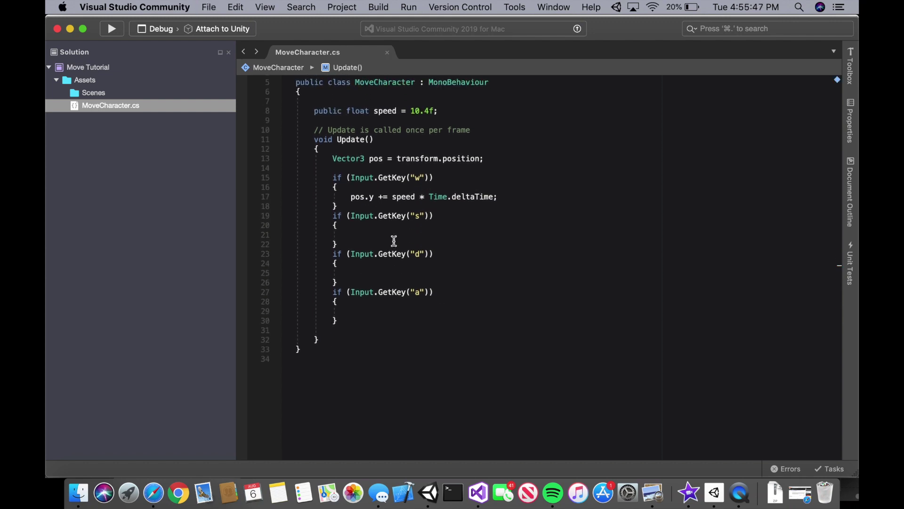
scroll(394, 241, "up", 3)
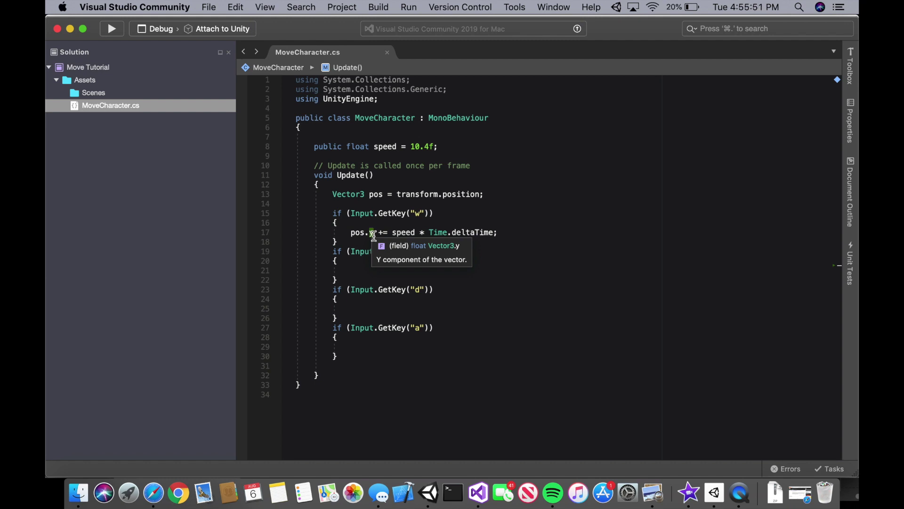
In the s block write 'pos.y -= speed * Time.deltaTime;' and save
type("z")
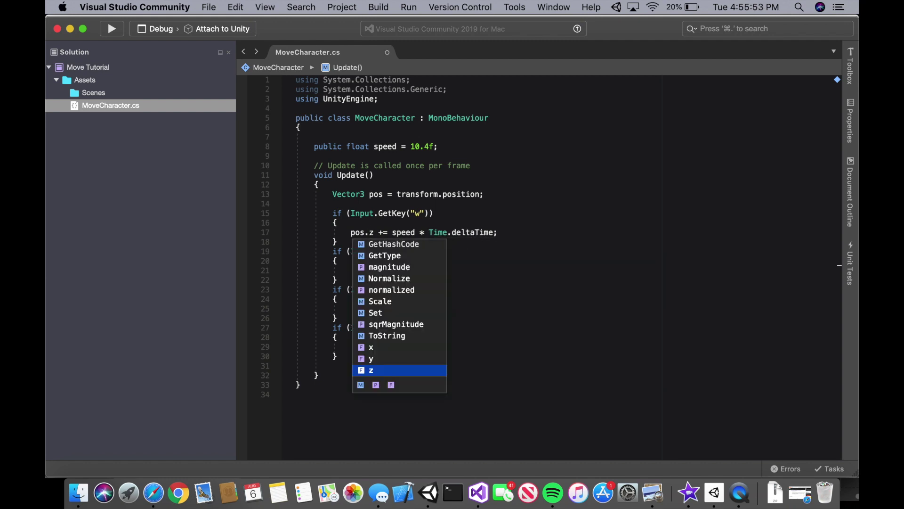
key("BackSpace")
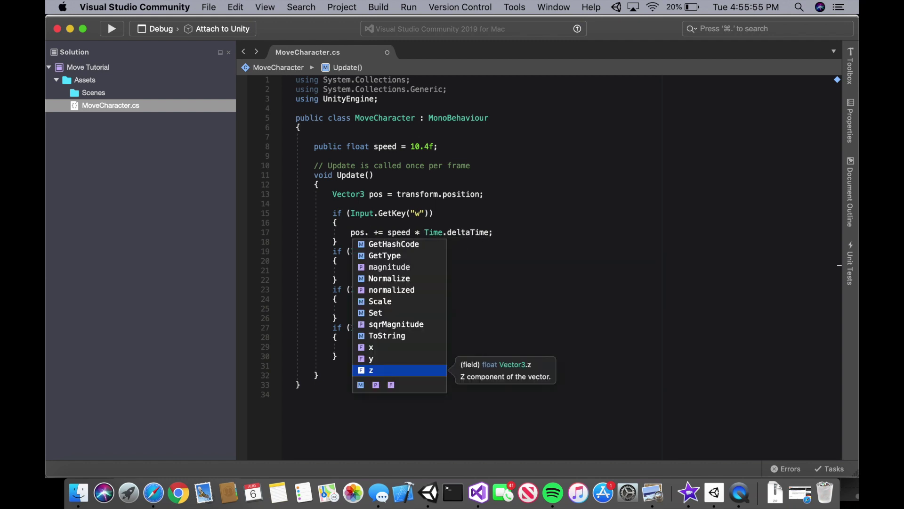
type("y")
key("Escape")
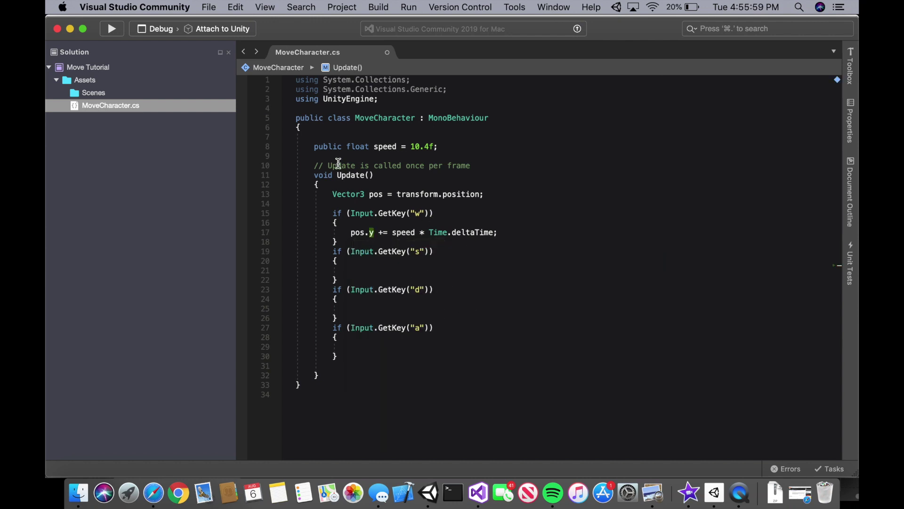
left_click_drag(454, 146, 468, 206)
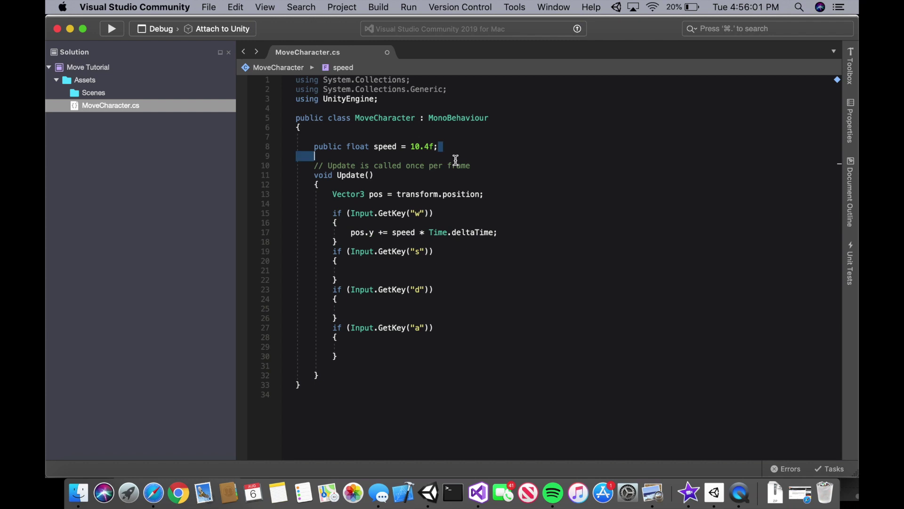
left_click(477, 216)
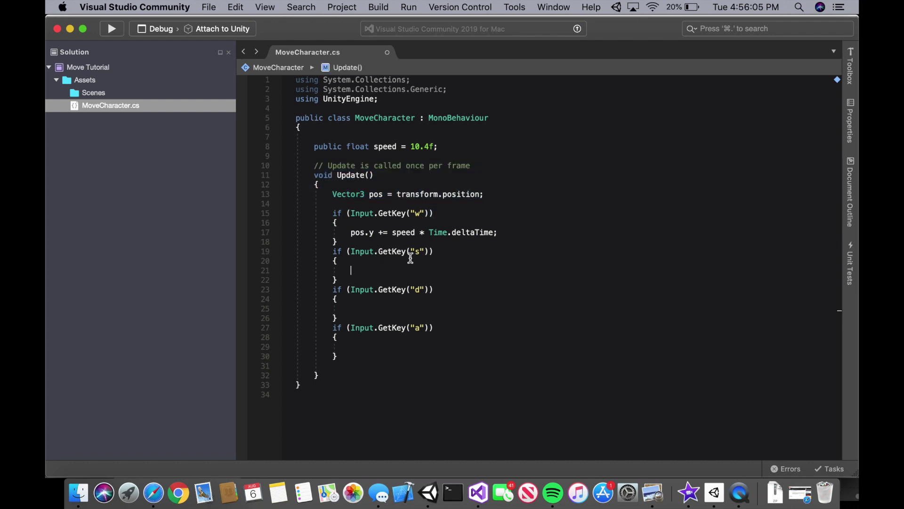
type("posy")
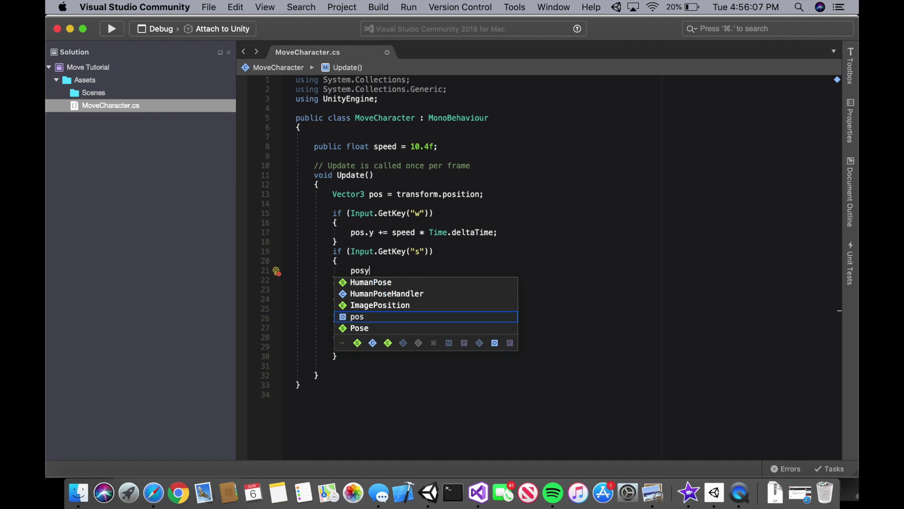
key("BackSpace")
type(".y ")
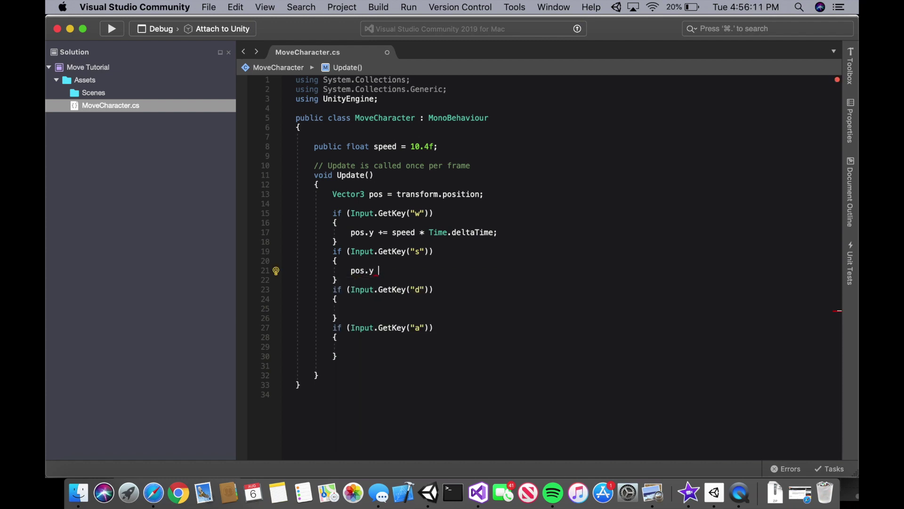
type("-= sp")
type("eed * ")
type("Ti")
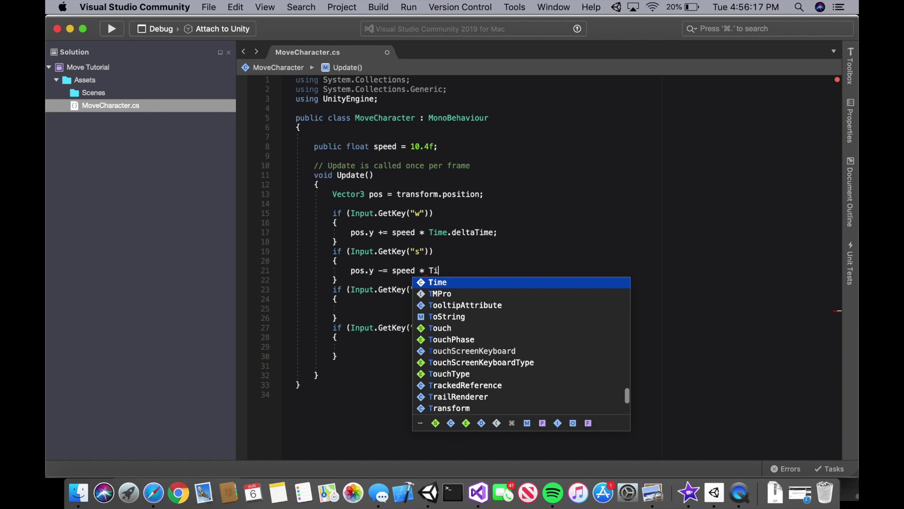
type("me.deltaTim")
key("Return")
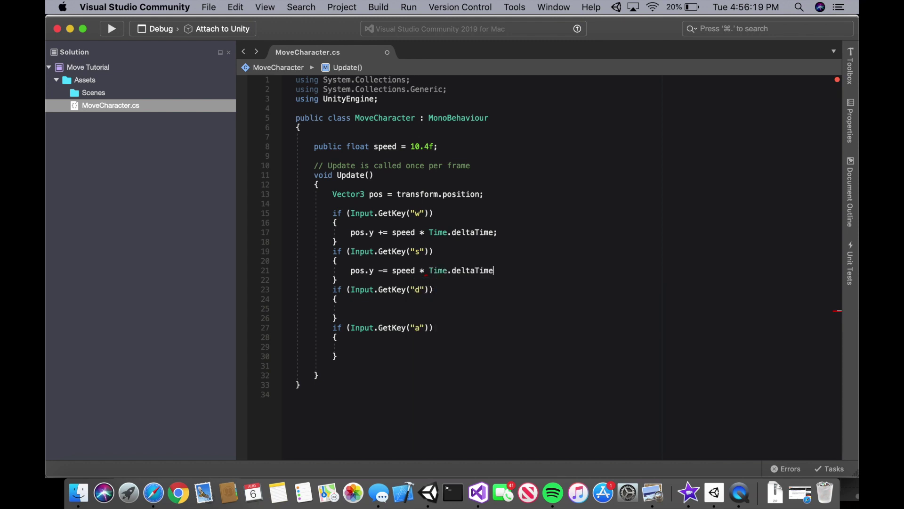
key("super+s")
type(";")
Begin the d block's line with pos
left_click(399, 305)
type("pos")
key("Escape")
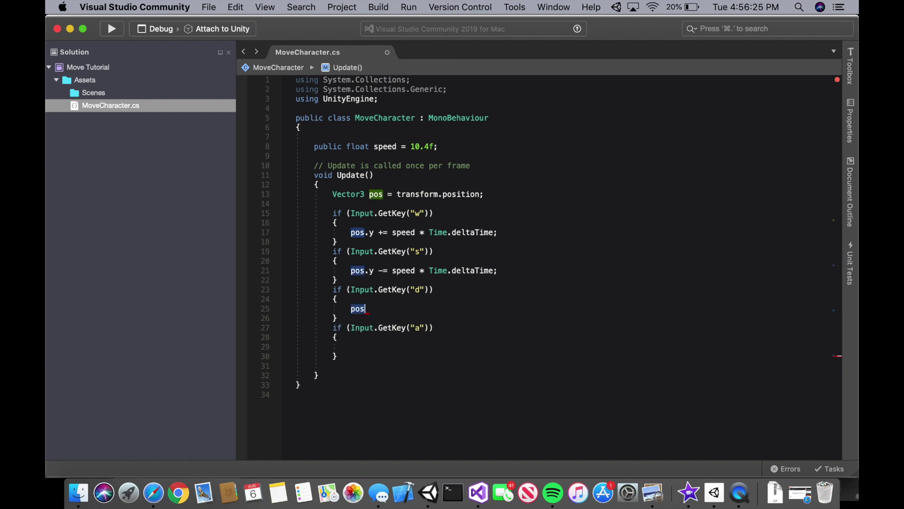
Complete the d block as 'pos.x += speed * Time.deltaTime;' and save
type(".x")
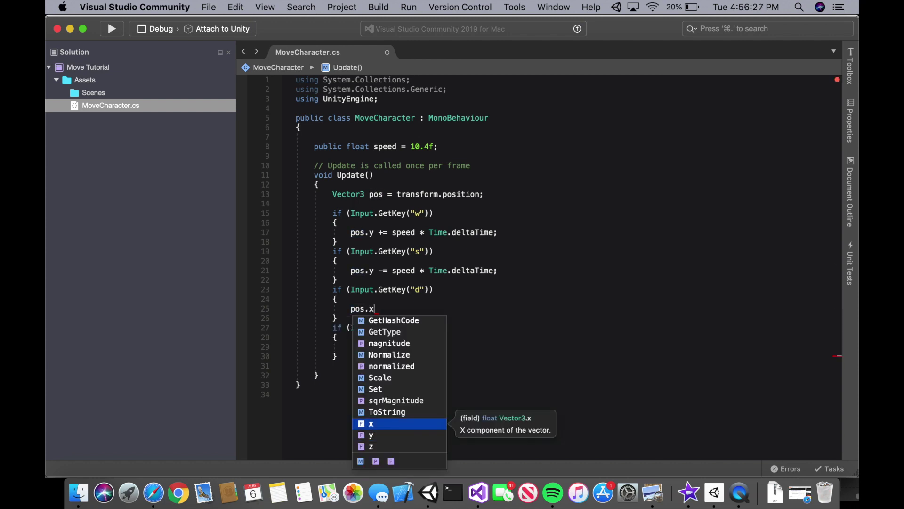
key("Escape")
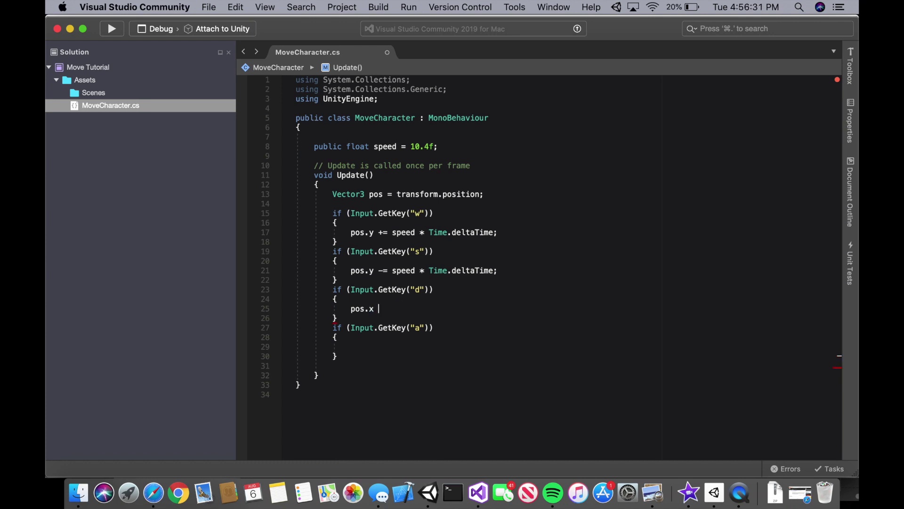
type("+= ")
type("speed * ")
type("Tim")
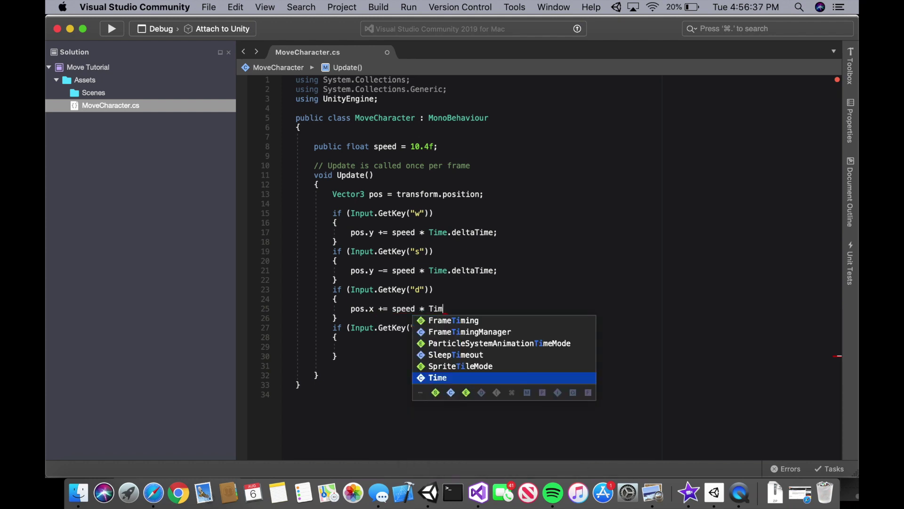
type("e.delta")
key("Return")
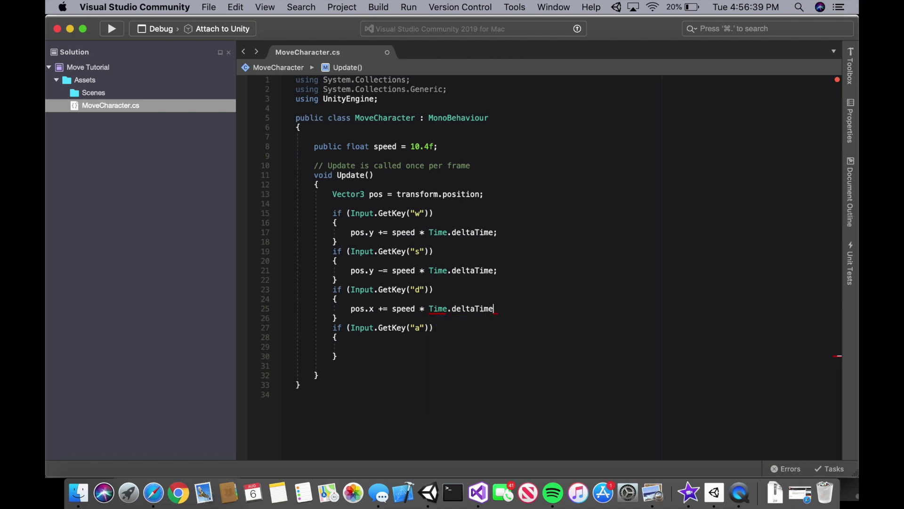
type(";")
key("super+s")
In the a block write 'pos.x -= speed * Time.deltaTime;'
left_click(423, 343)
type("pos.")
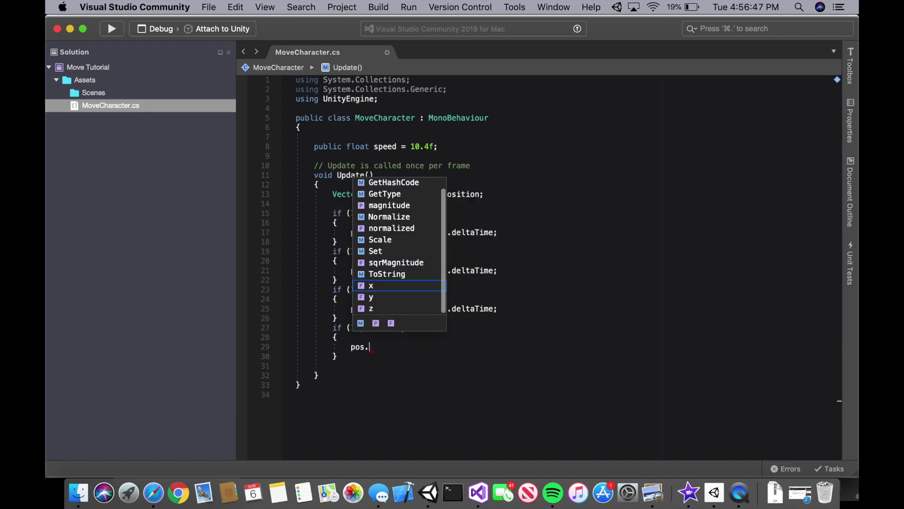
type("x -= ")
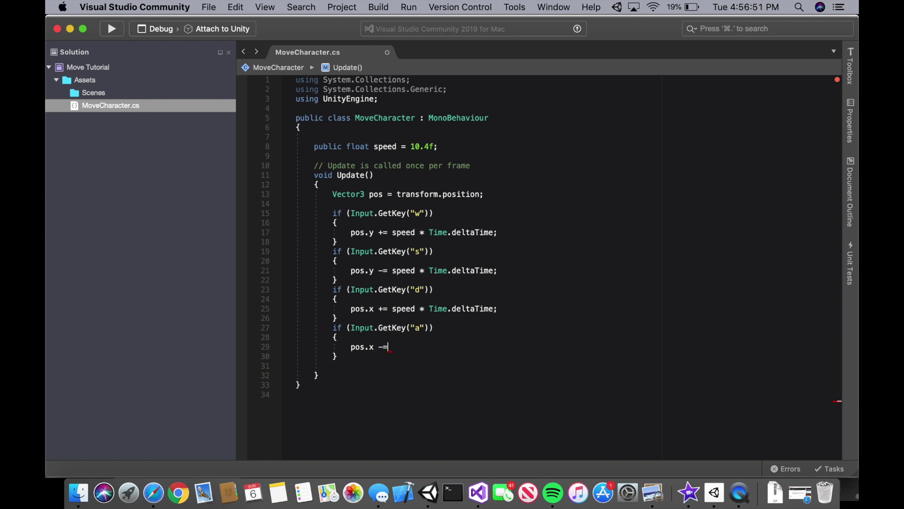
type("speed * T")
type("ime.d")
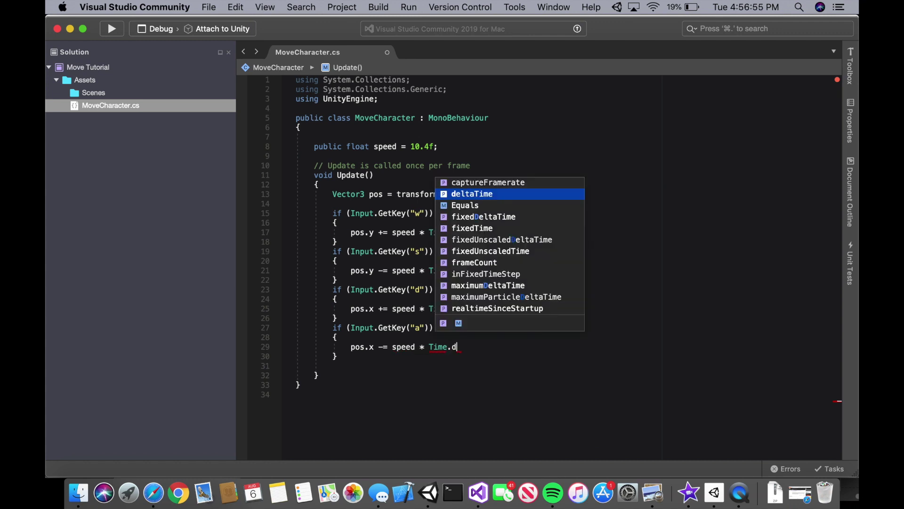
type("el")
key("Return")
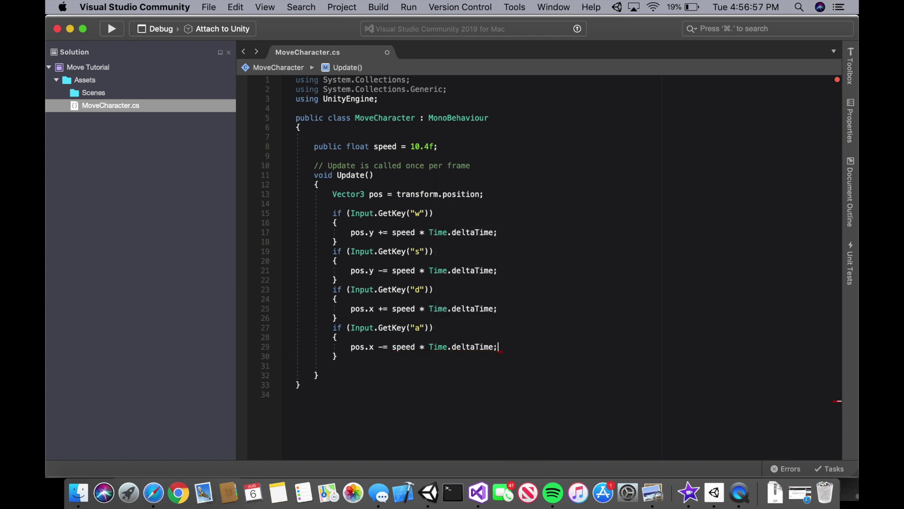
left_click(354, 357)
scroll(368, 364, "down", 2)
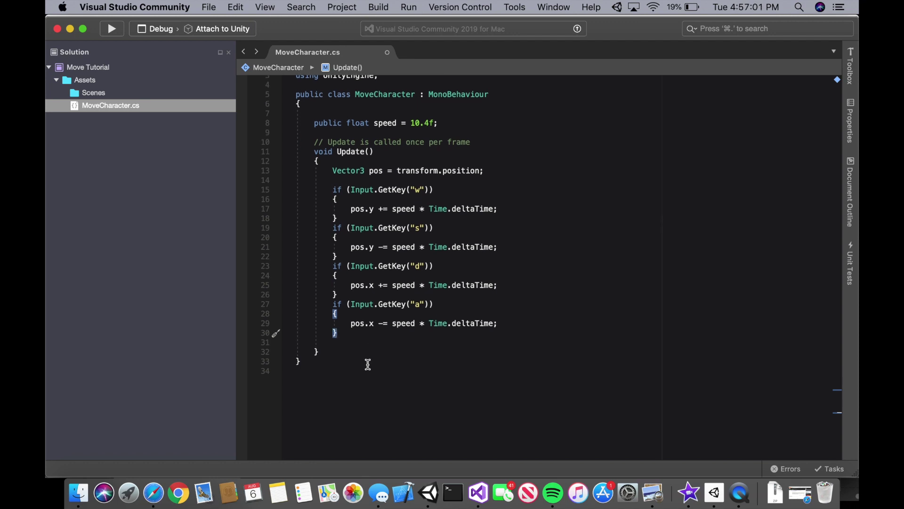
key("Return")
key("Return")
type("tra")
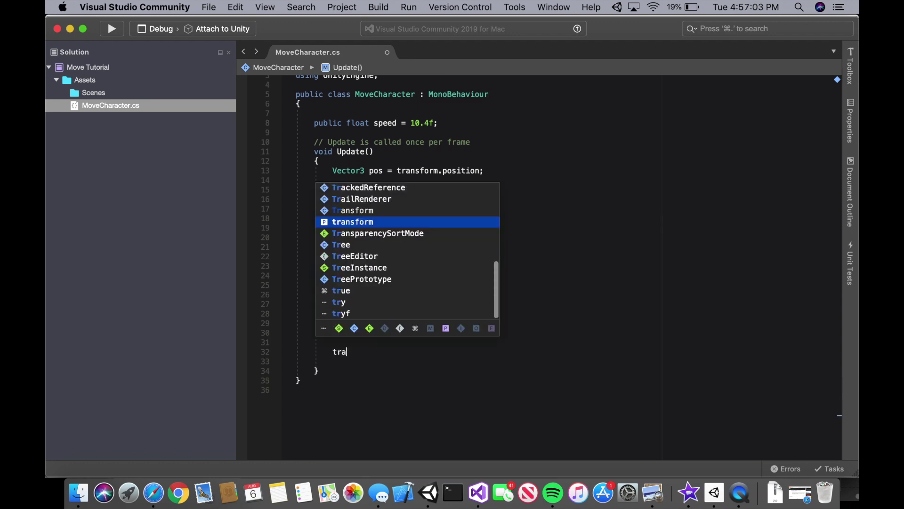
type("nsform.pos")
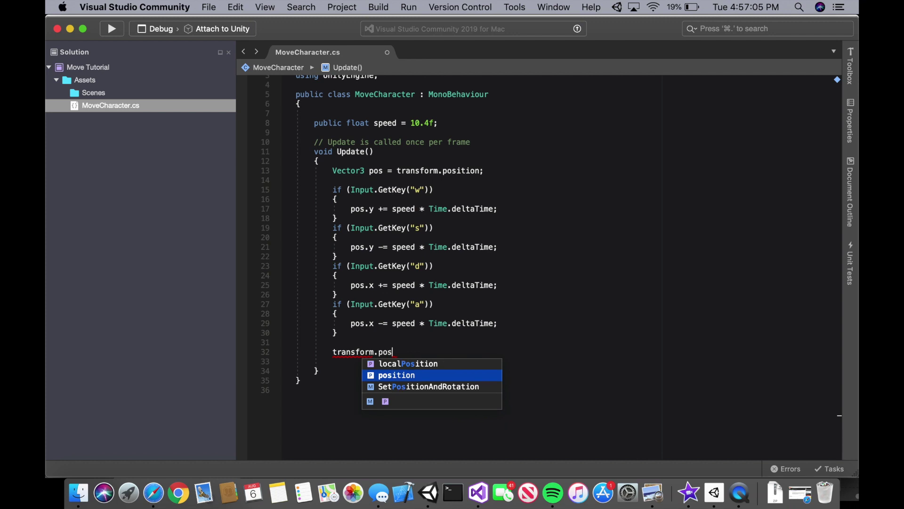
key("Return")
type("= ")
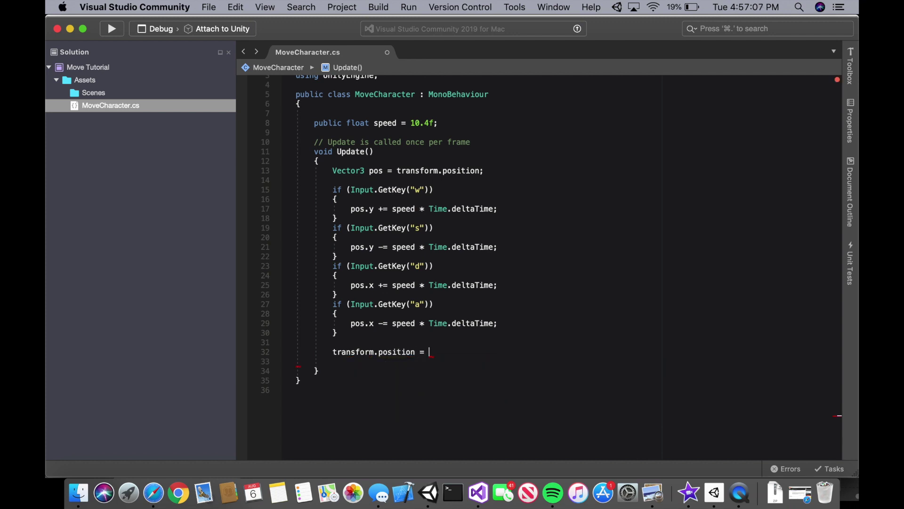
type("pos;")
key("super+s")
scroll(466, 363, "up", 2)
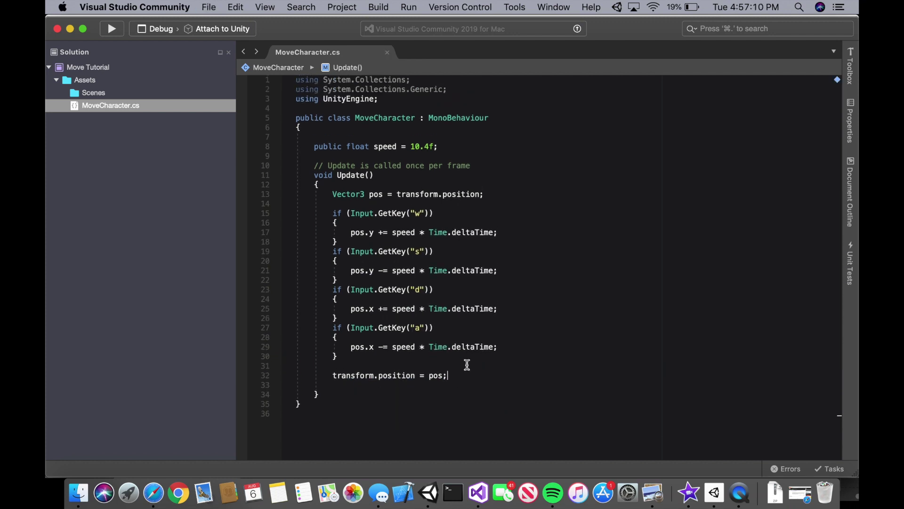
left_click(249, 6)
mouse_move(208, 7)
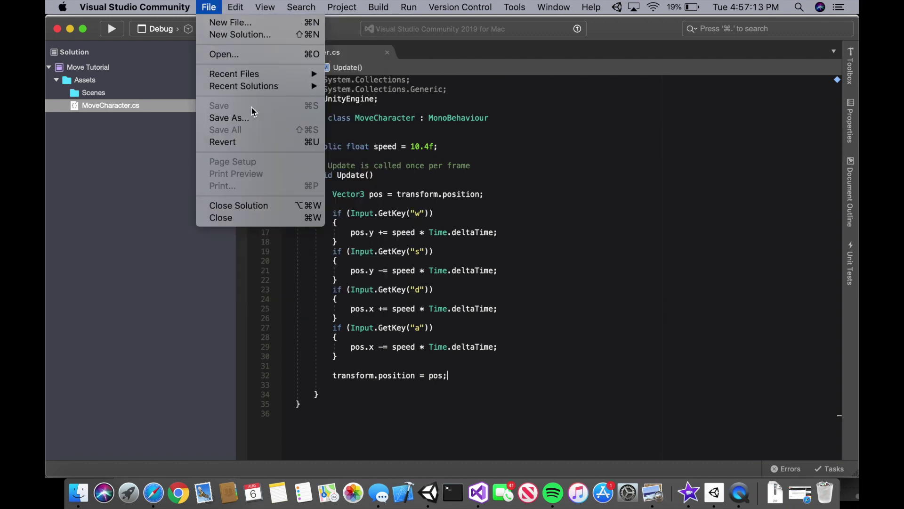
left_click(343, 140)
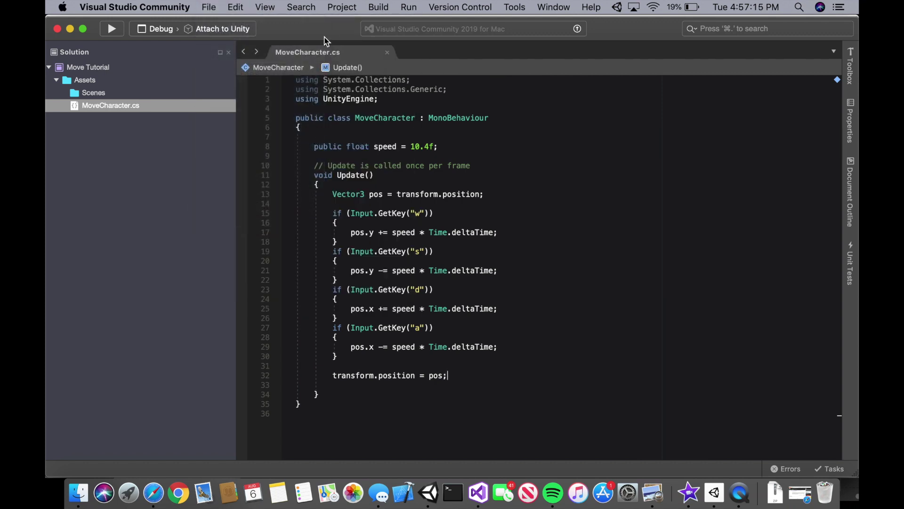
left_click_drag(321, 37, 357, 37)
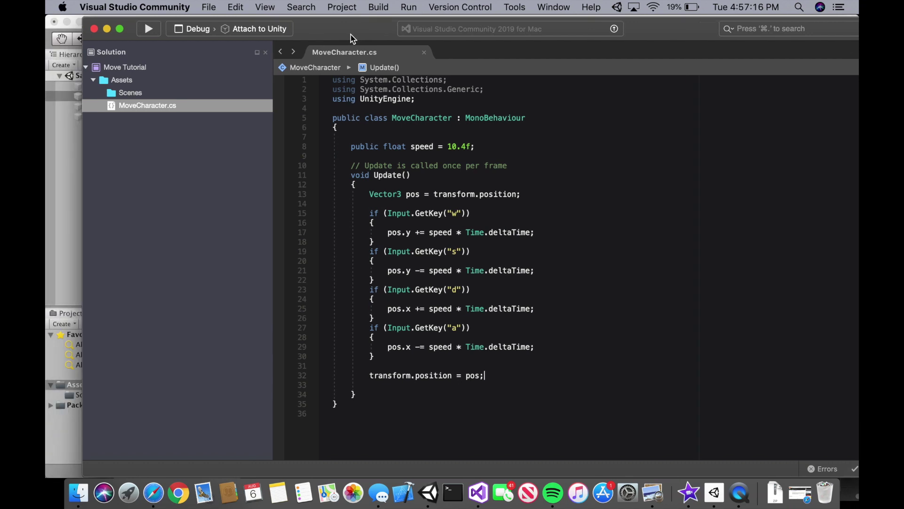
left_click(518, 137)
left_click(519, 148)
scroll(518, 153, "down", 5)
Back in Unity, run the game briefly to test the script, then stop it
scroll(483, 291, "up", 5)
left_click(58, 177)
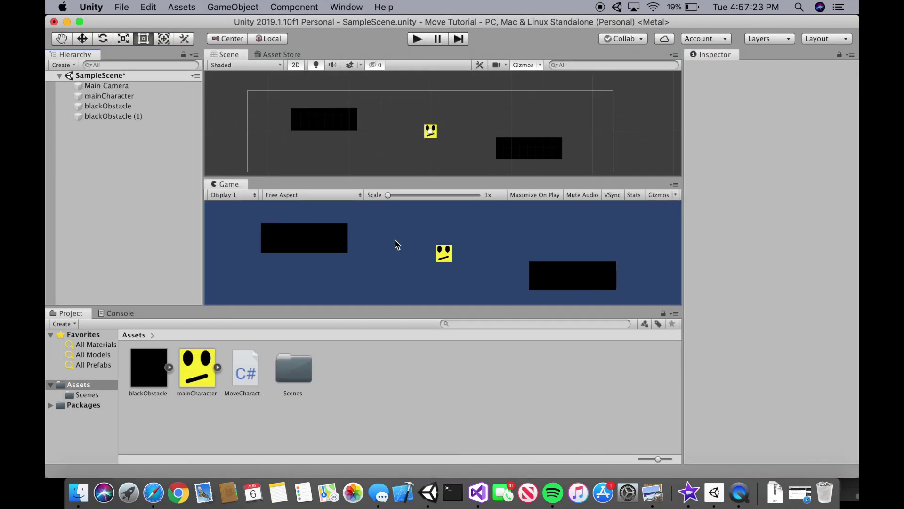
scroll(400, 137, "down", 2)
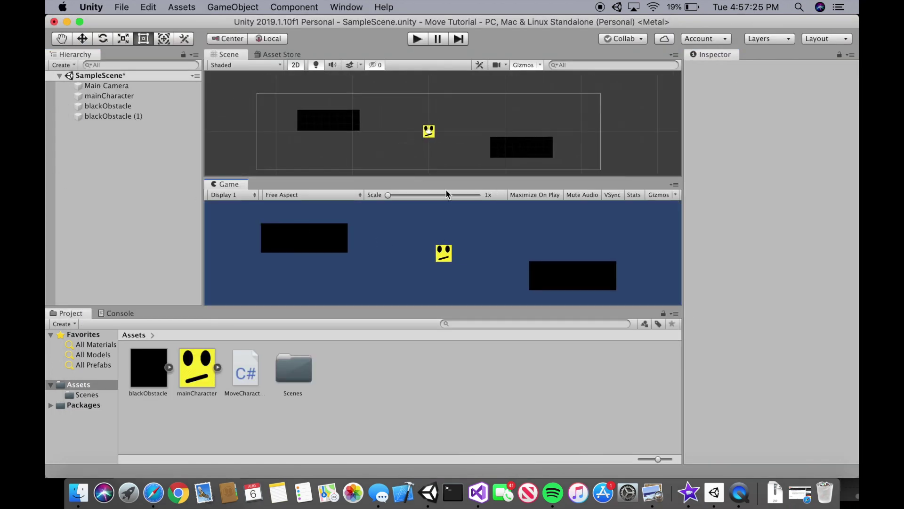
left_click(417, 39)
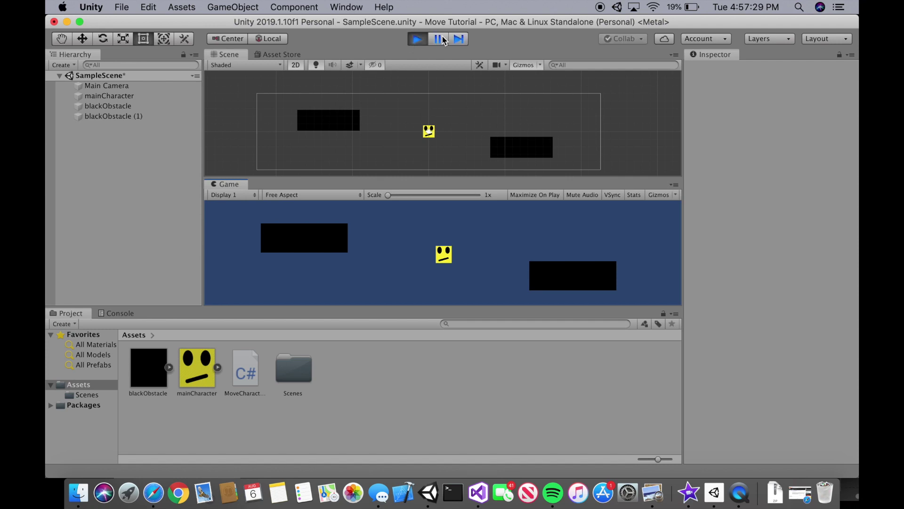
left_click(419, 41)
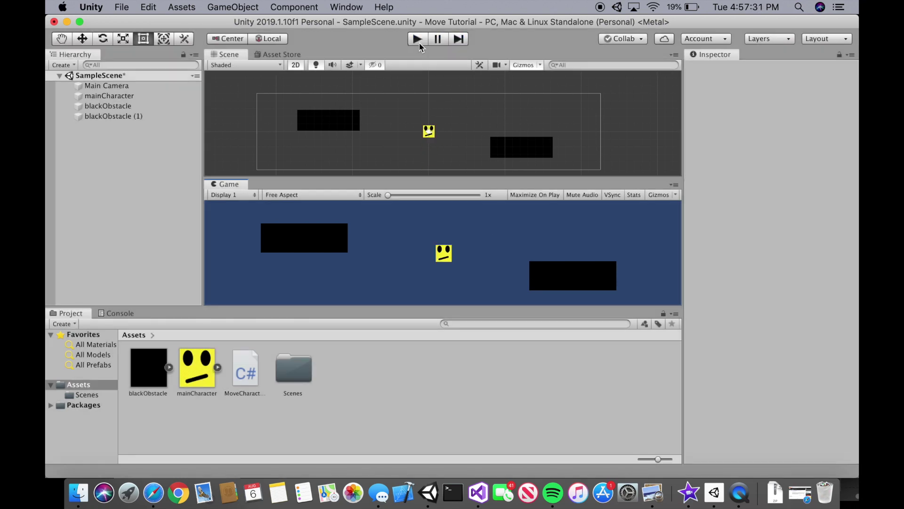
Set mainCharacter's Rigidbody 2D Gravity Scale to 0 and run the game again
left_click(436, 131)
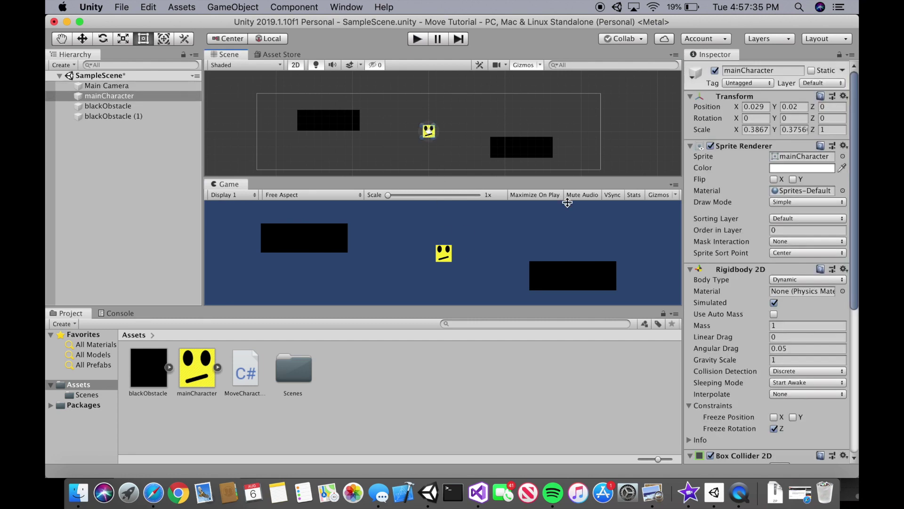
left_click(178, 96)
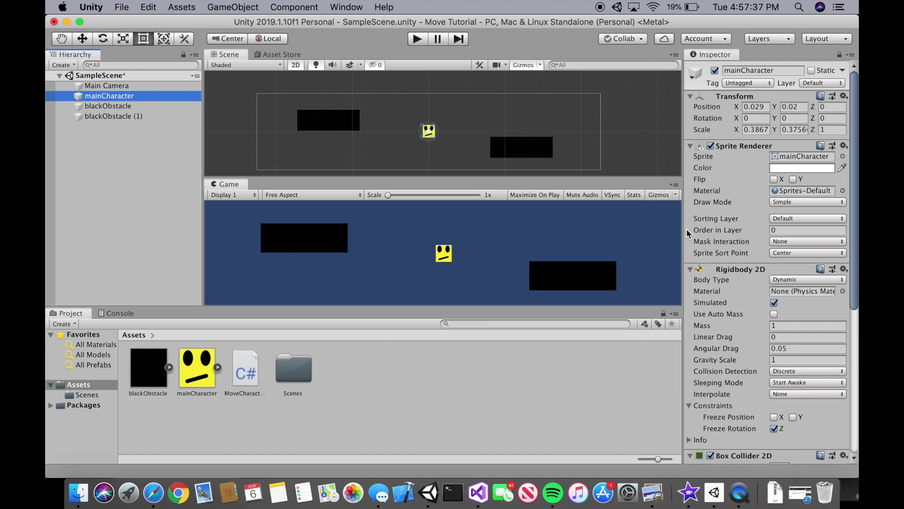
scroll(799, 300, "down", 3)
scroll(800, 300, "down", 3)
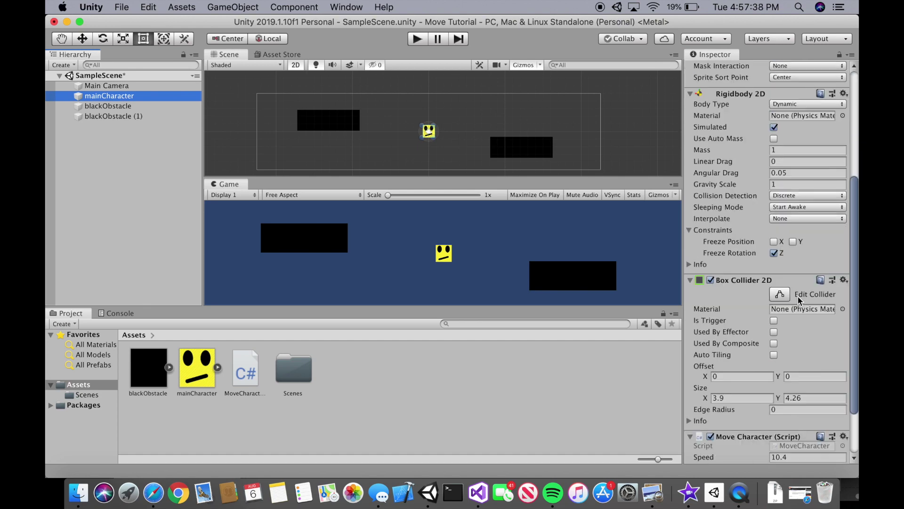
left_click(775, 184)
type("0")
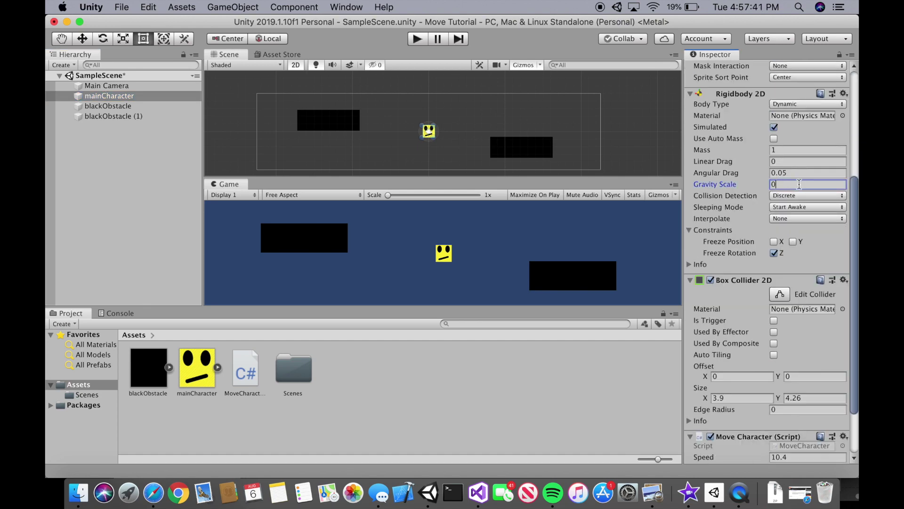
left_click(418, 40)
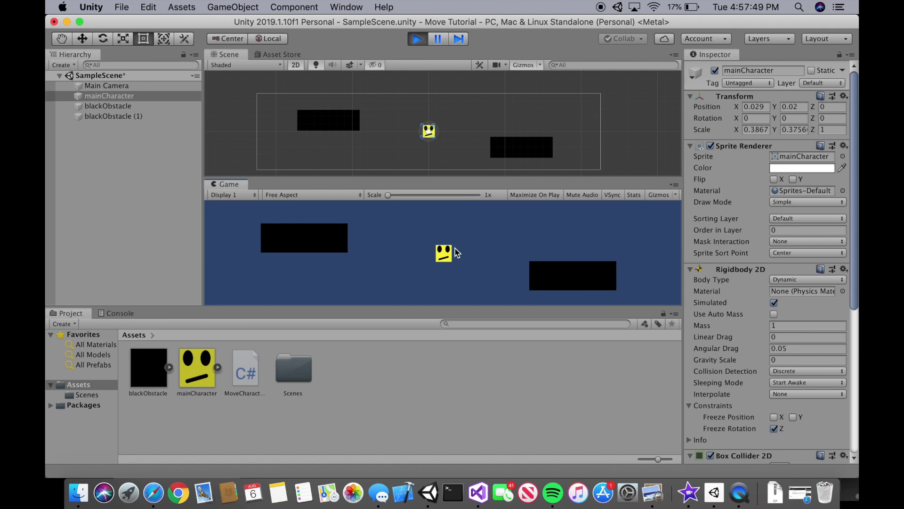
Move the gravity-free yellow character in all four directions around the obstacles with the movement keys
key("Up")
key("Left")
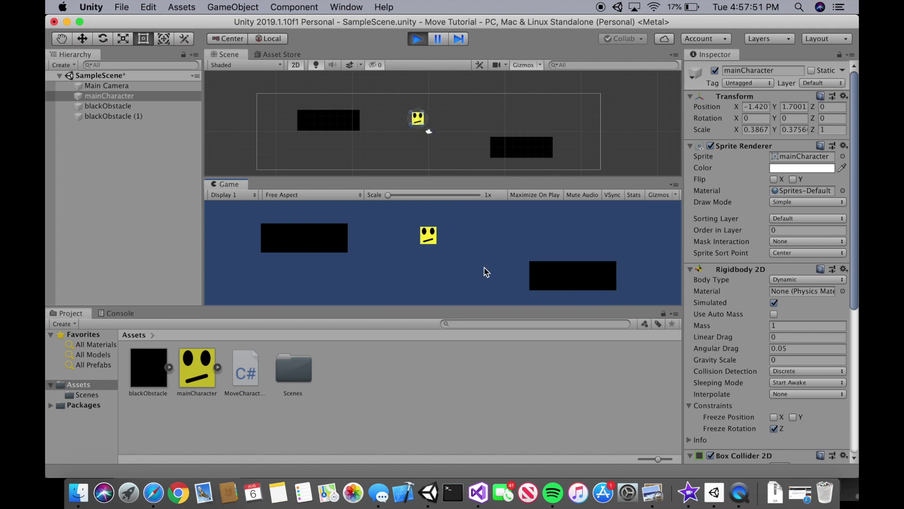
key("Down")
key("Right")
key("Left")
key("Right")
key("Up")
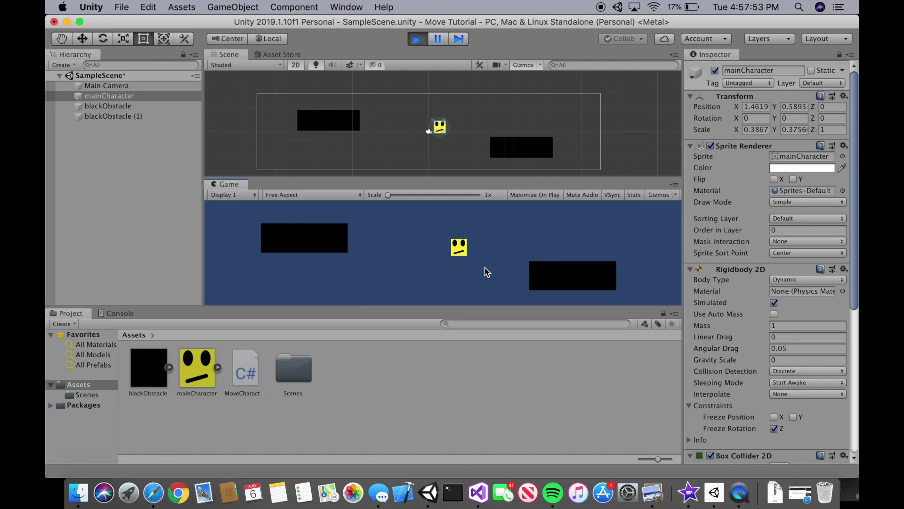
key("Down")
key("Down")
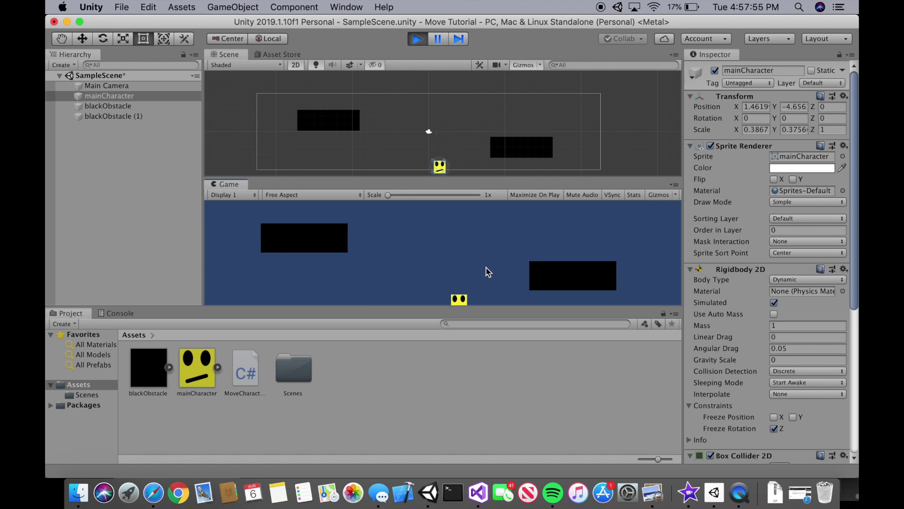
key("Up")
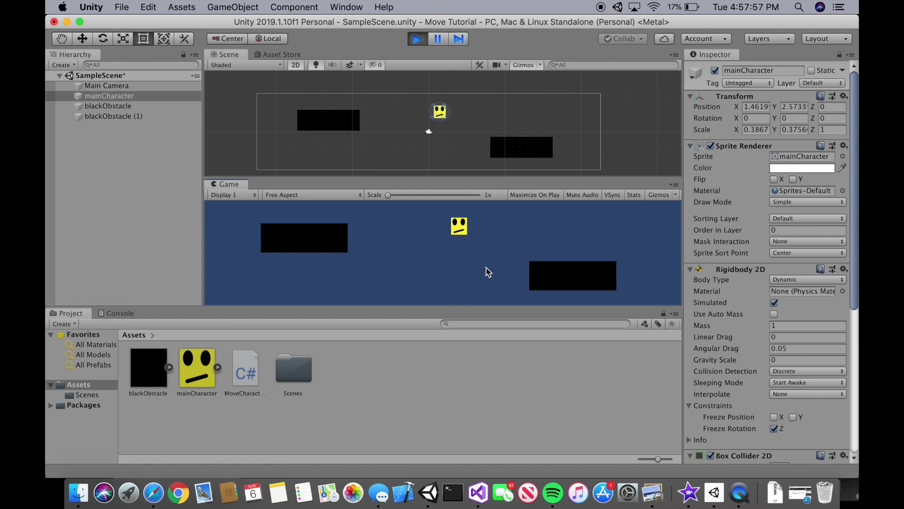
key("Left")
key("Right")
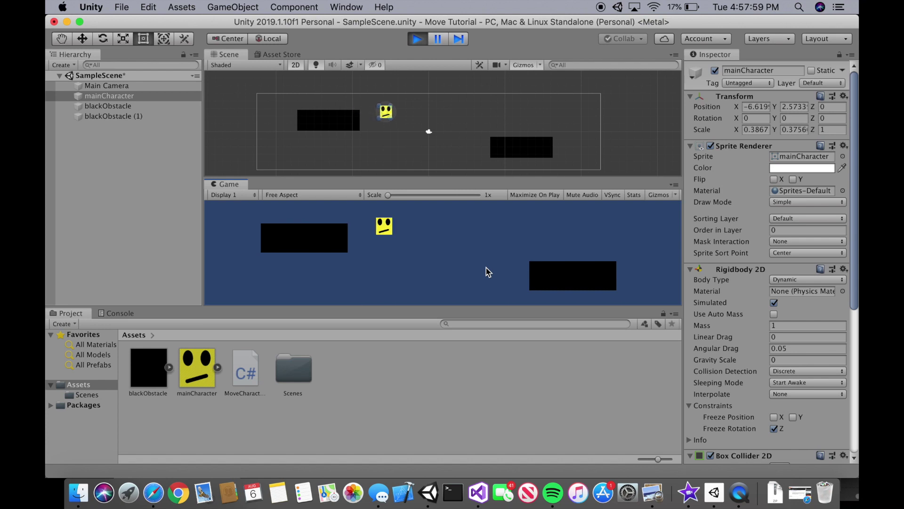
key("Down")
key("Up")
key("Left")
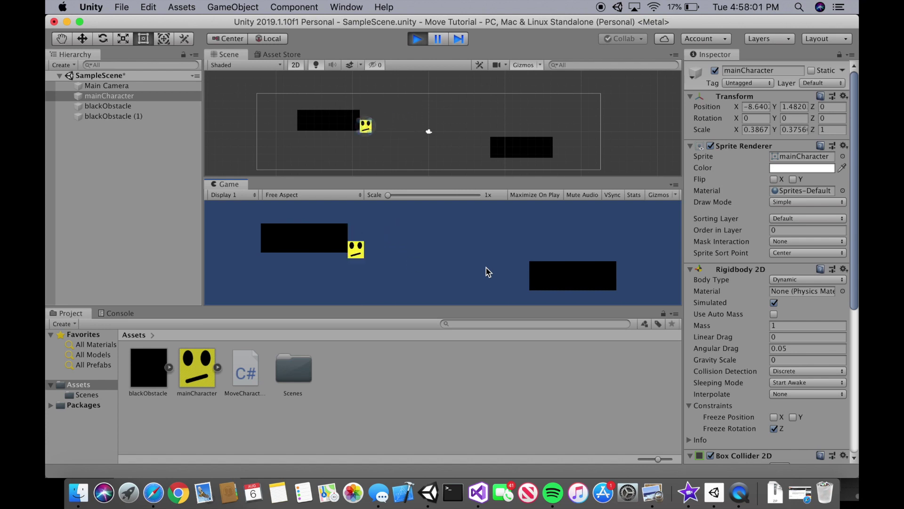
key("Down")
key("Left")
key("Right")
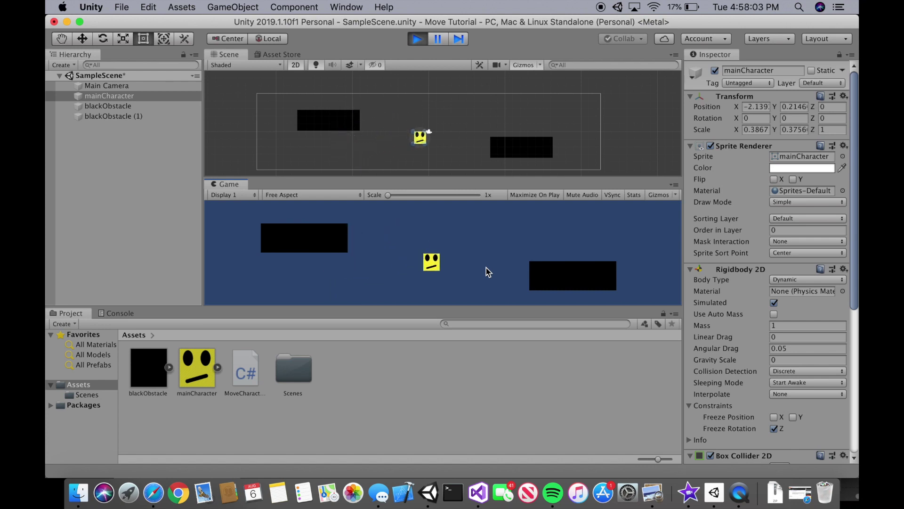
key("Up")
key("Down")
key("Down")
key("Left")
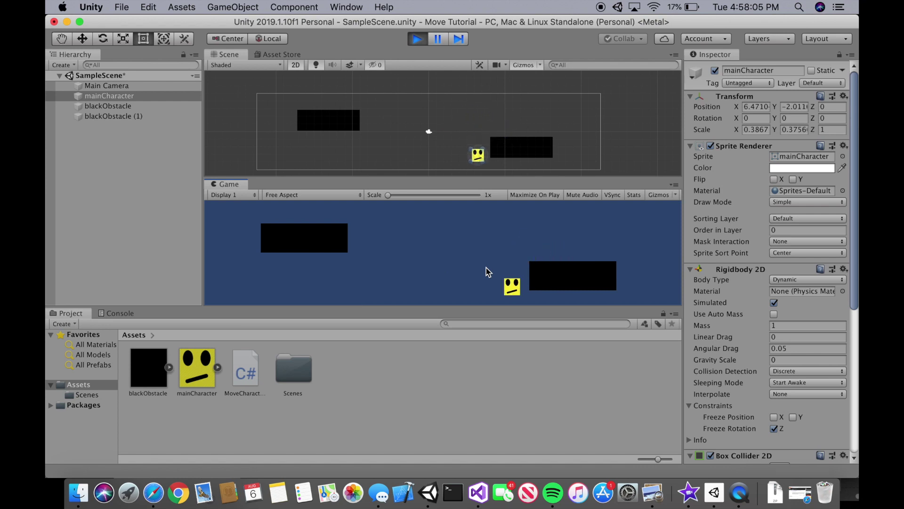
key("Up")
key("Right")
key("Down")
key("Left")
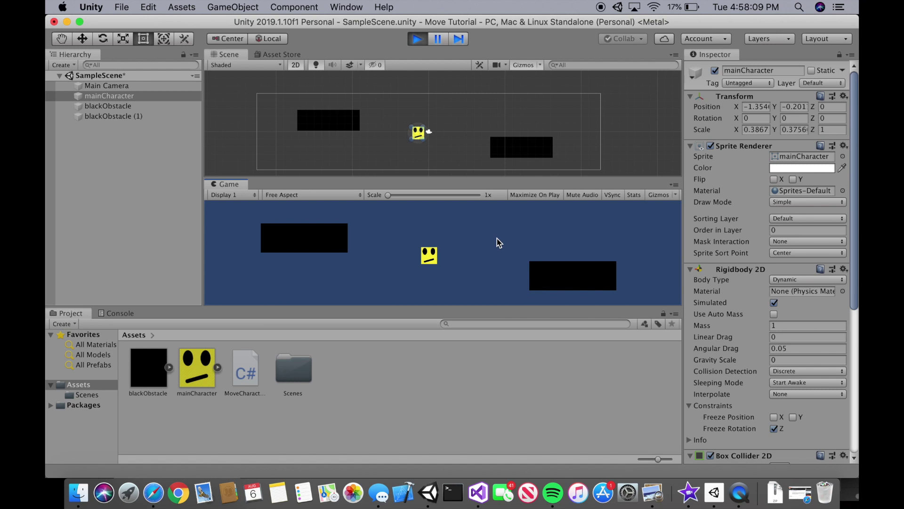
key("Right")
key("Left")
key("Down")
key("Up")
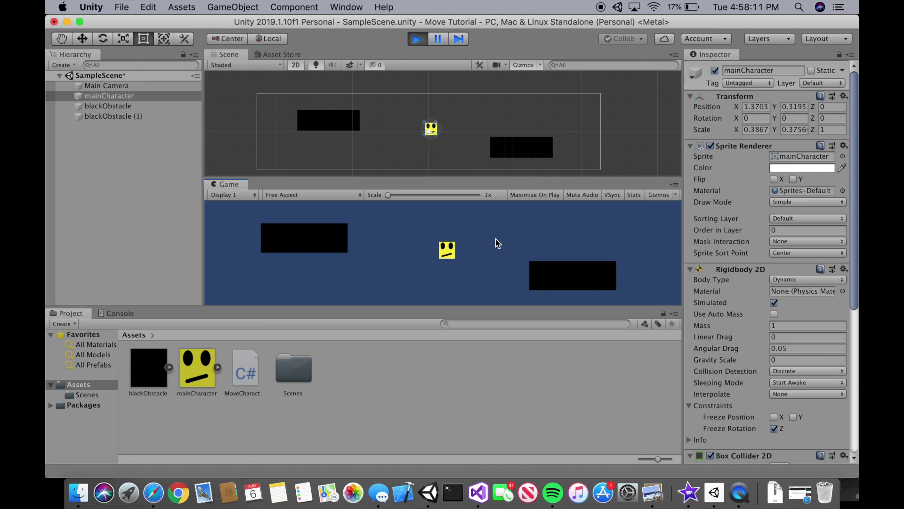
Stop play, set Move Character (Script) Speed from 10.4 to 6.5, and restart the game
left_click(417, 38)
scroll(796, 321, "down", 1)
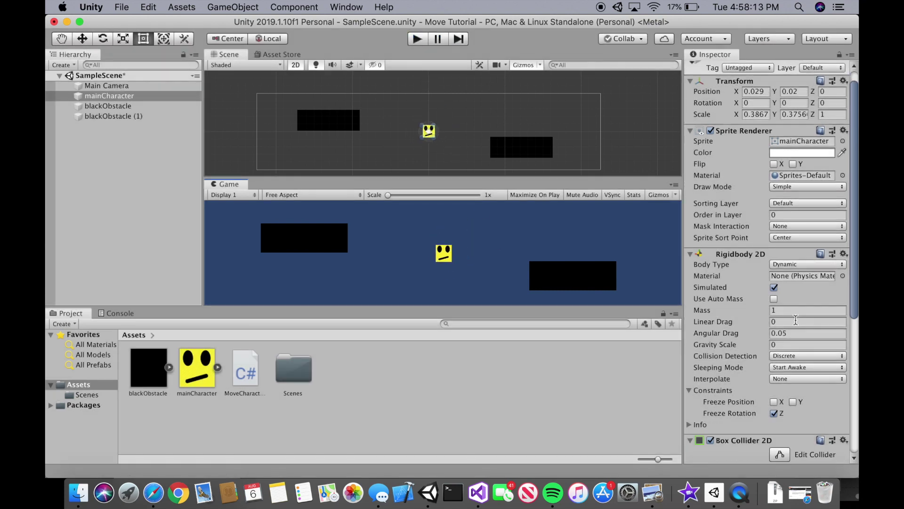
scroll(795, 321, "down", 10)
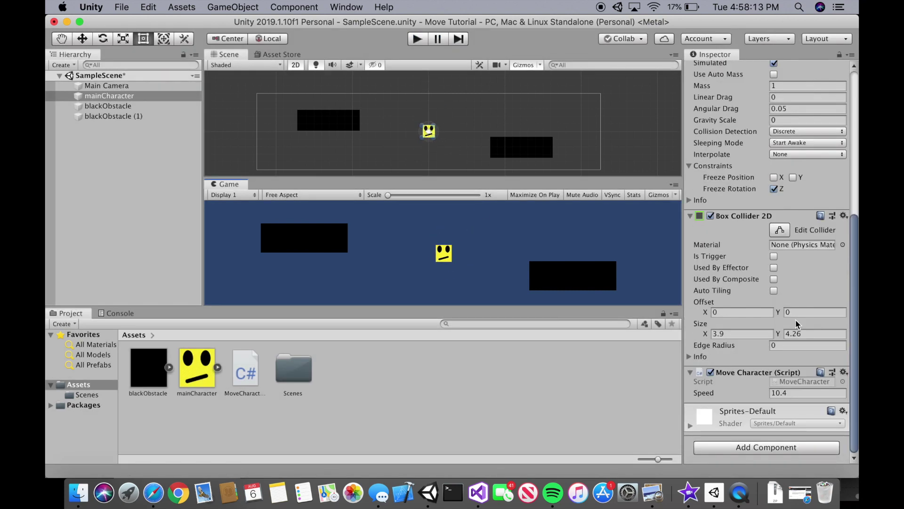
left_click(780, 397)
type("6.5")
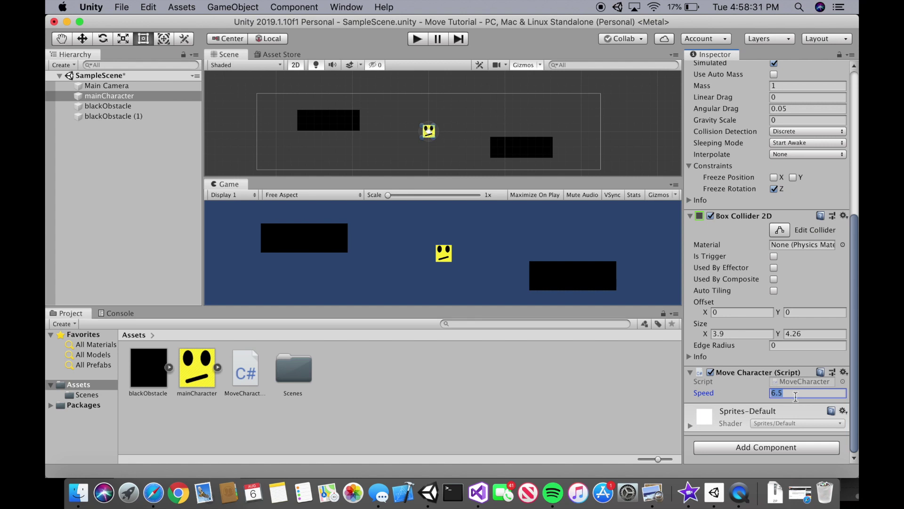
left_click(417, 39)
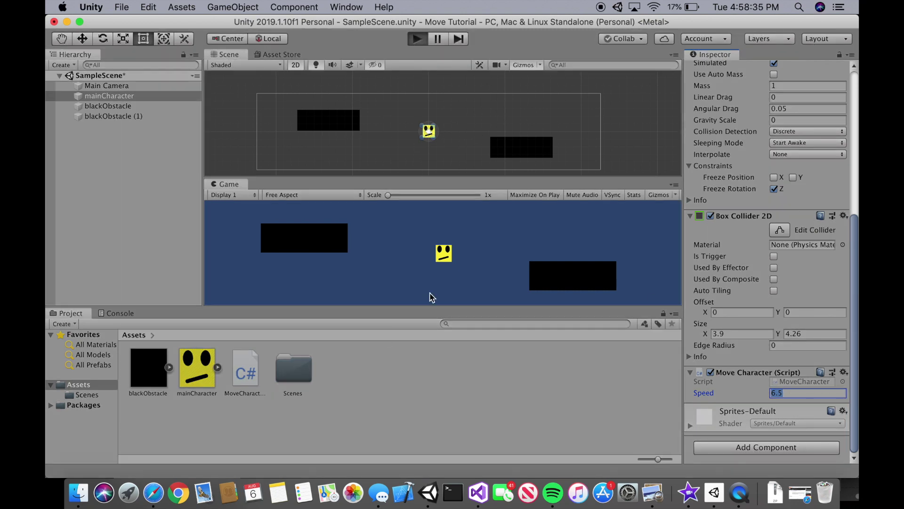
left_click(462, 279)
Drive the character up, left and right among the obstacles at the new 6.5 speed
key("space")
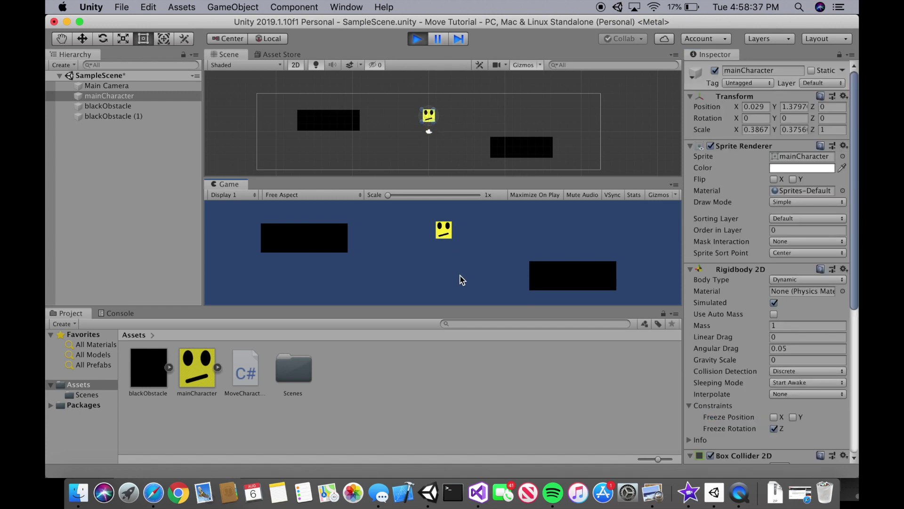
key("Left")
key("Right")
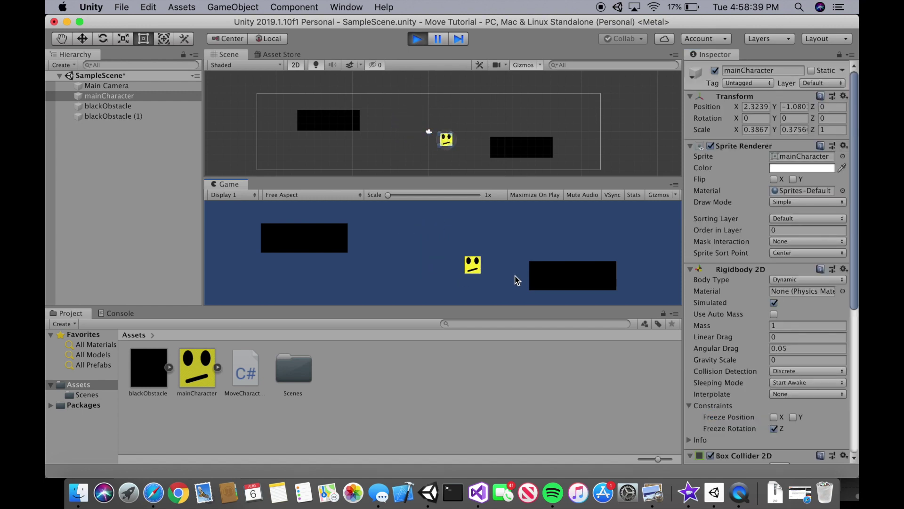
key("Left")
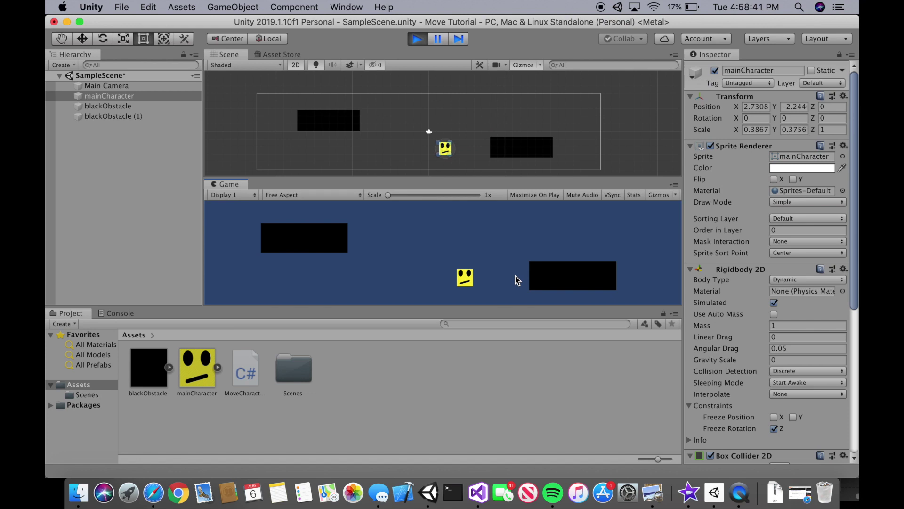
key("space")
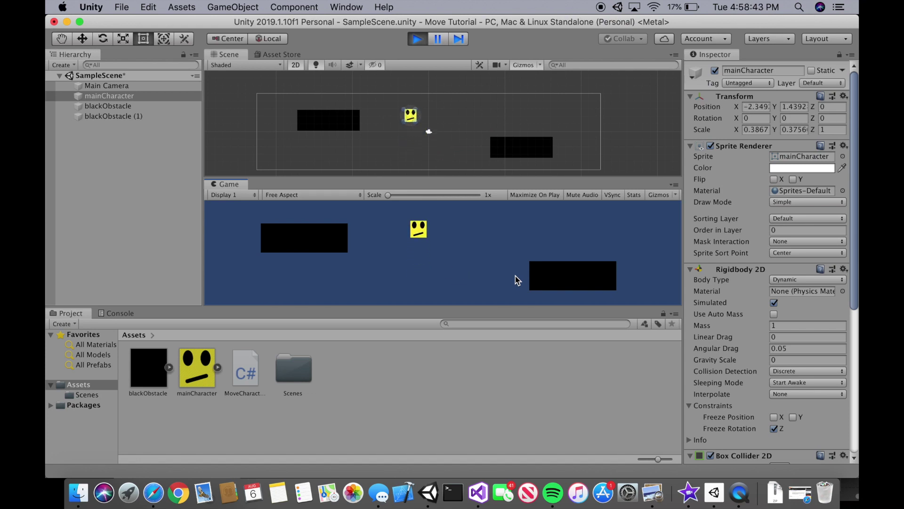
key("Right")
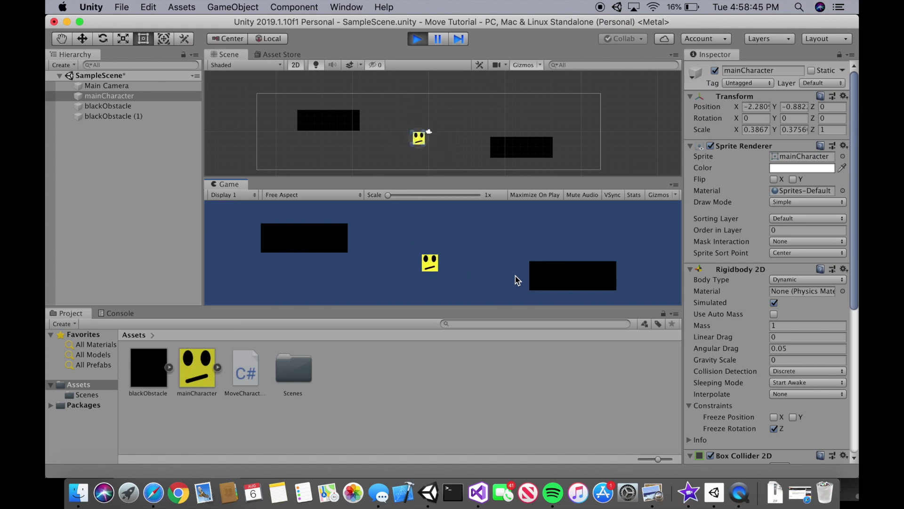
key("Left")
key("space")
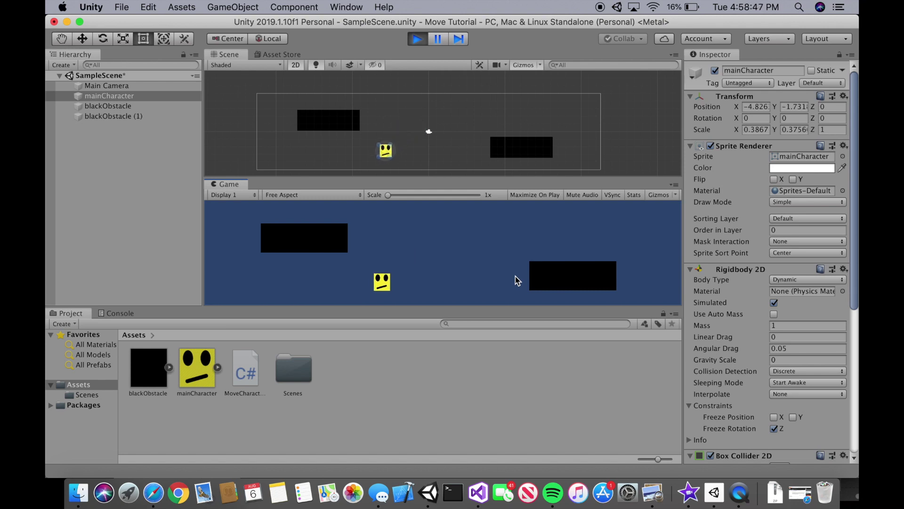
key("Right")
key("space")
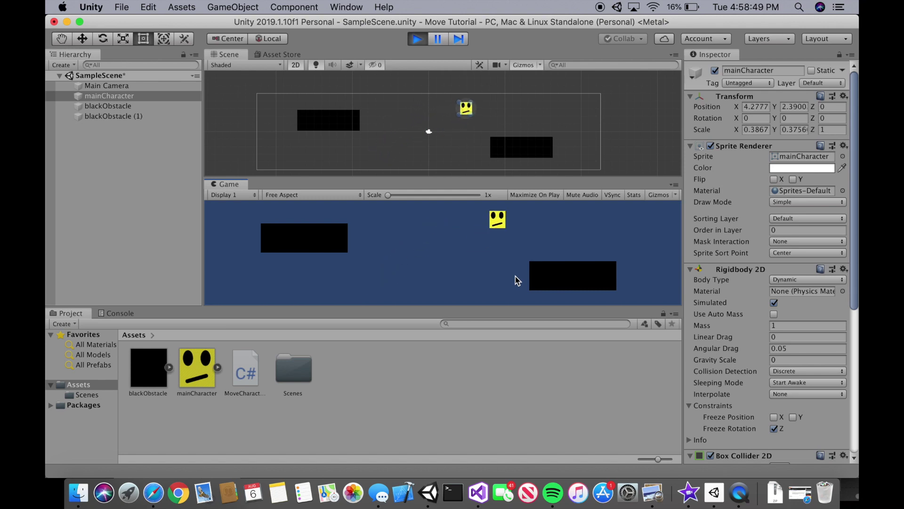
key("Left")
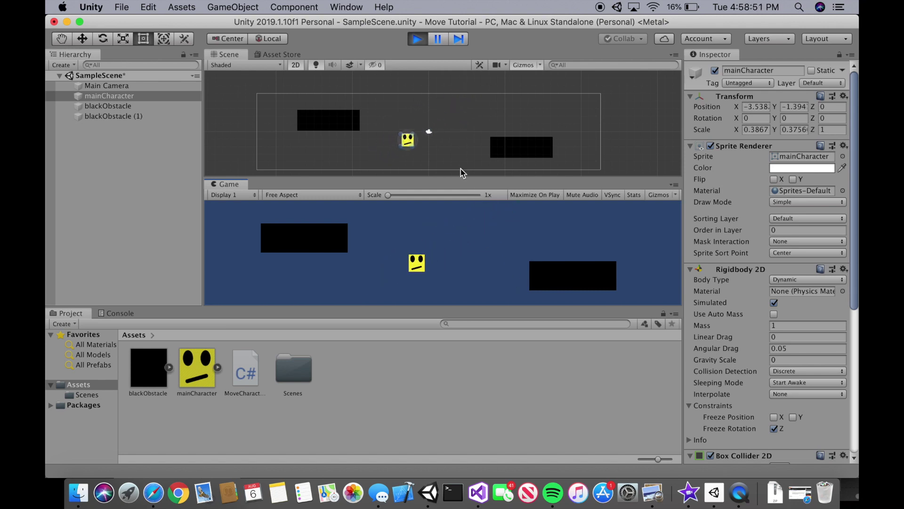
key("space")
key("Left")
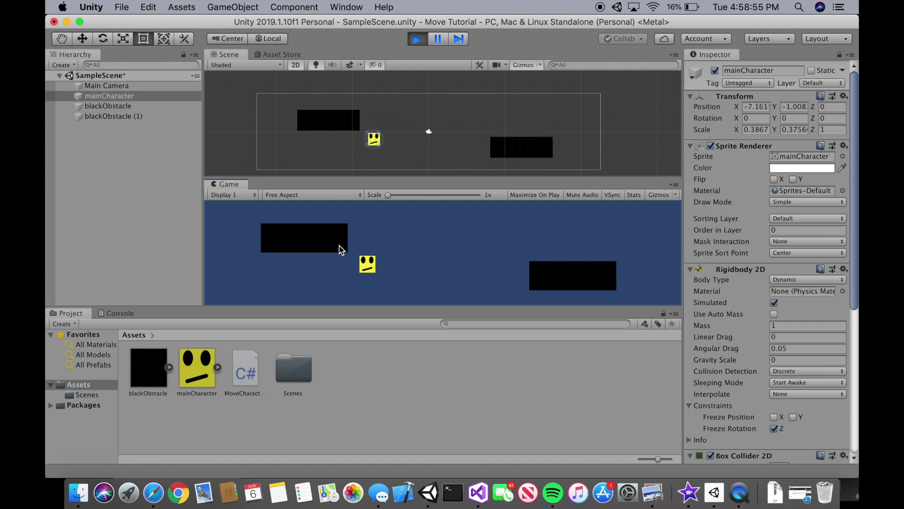
Stop play, nest Main Camera under mainCharacter in the Hierarchy, and play again
left_click(417, 39)
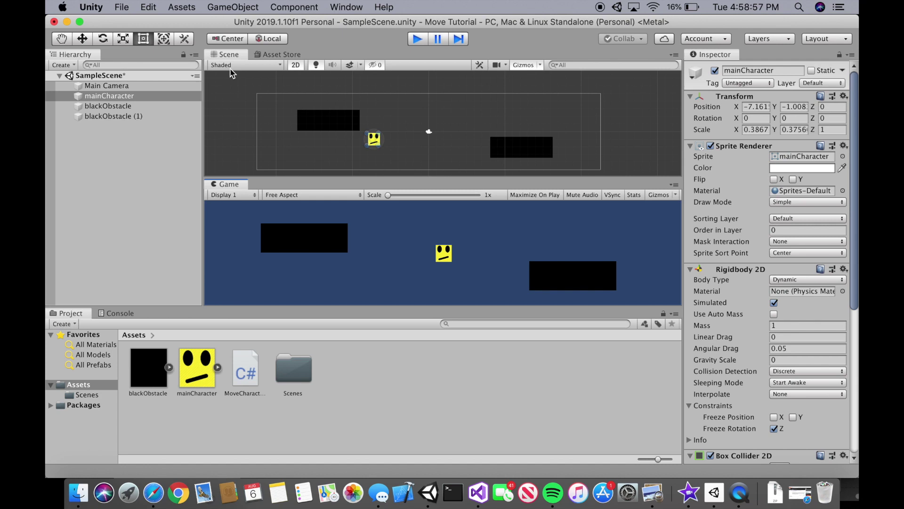
left_click(140, 87)
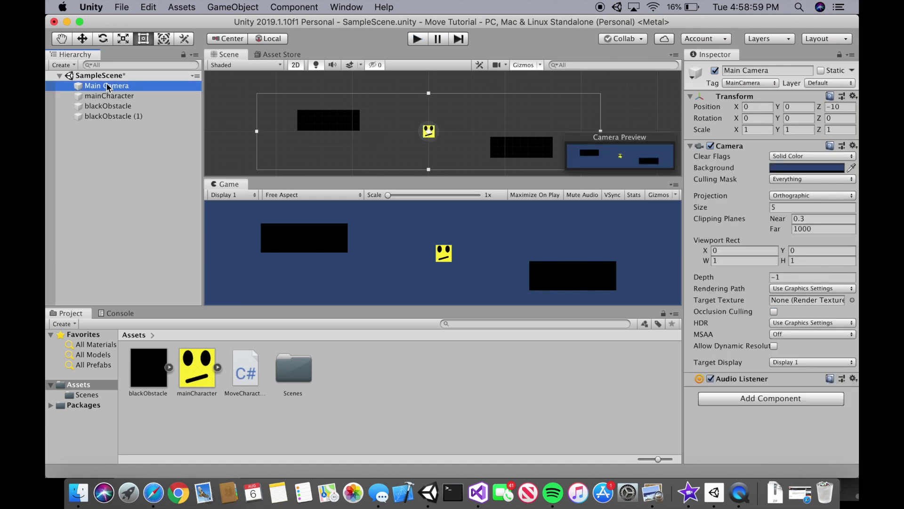
left_click_drag(108, 87, 117, 97)
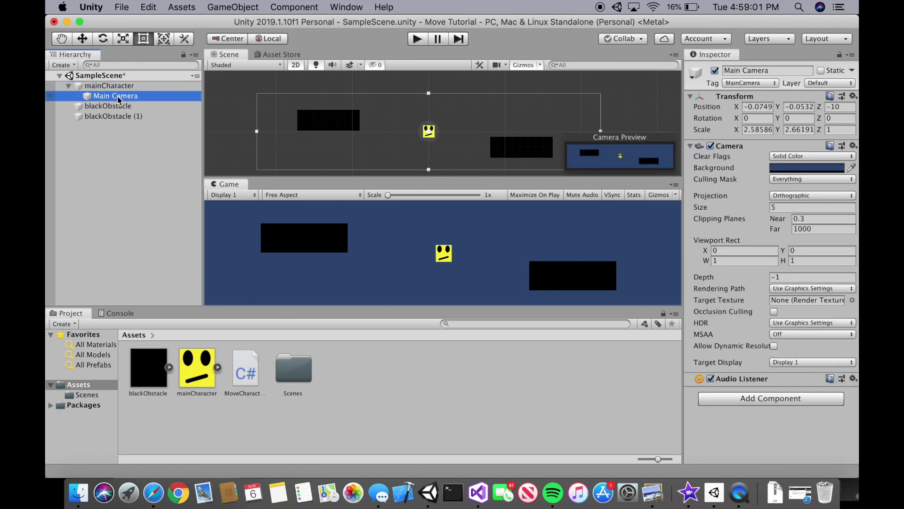
left_click(128, 232)
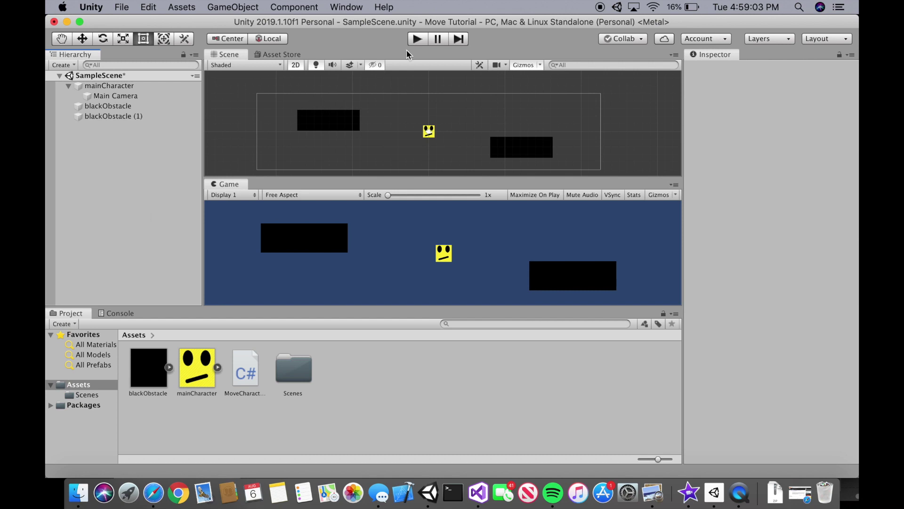
left_click(417, 39)
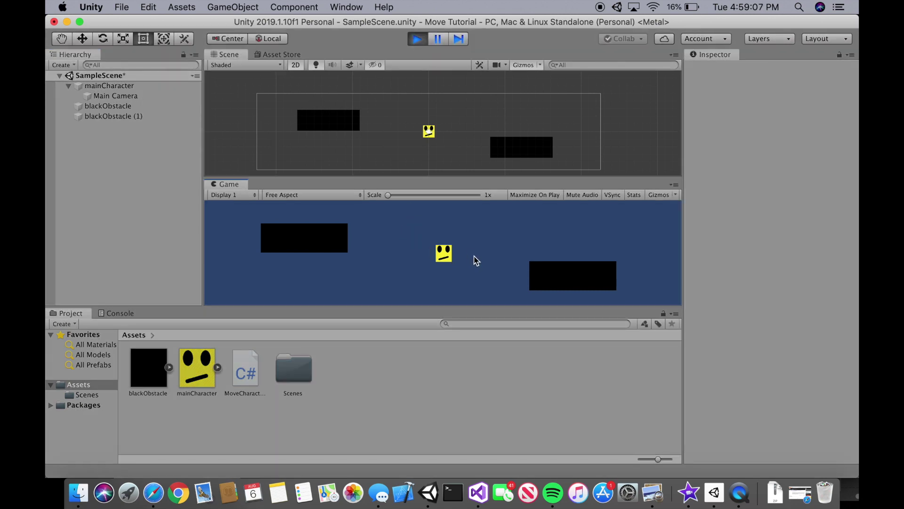
Steer the character left, down, up and right while the camera keeps it centred
key("Down")
key("Up")
key("Left")
key("Left")
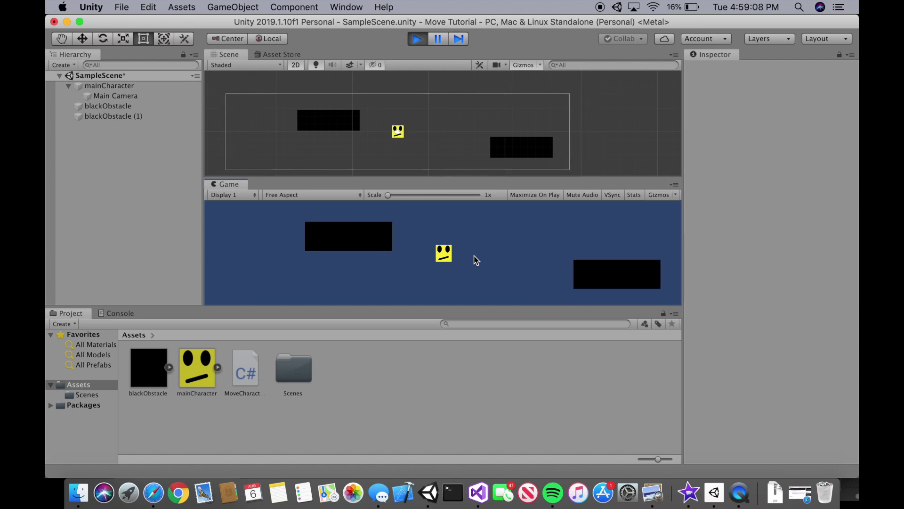
key("Left")
key("Down")
key("Up")
key("Left")
key("Down")
key("Right")
key("Up")
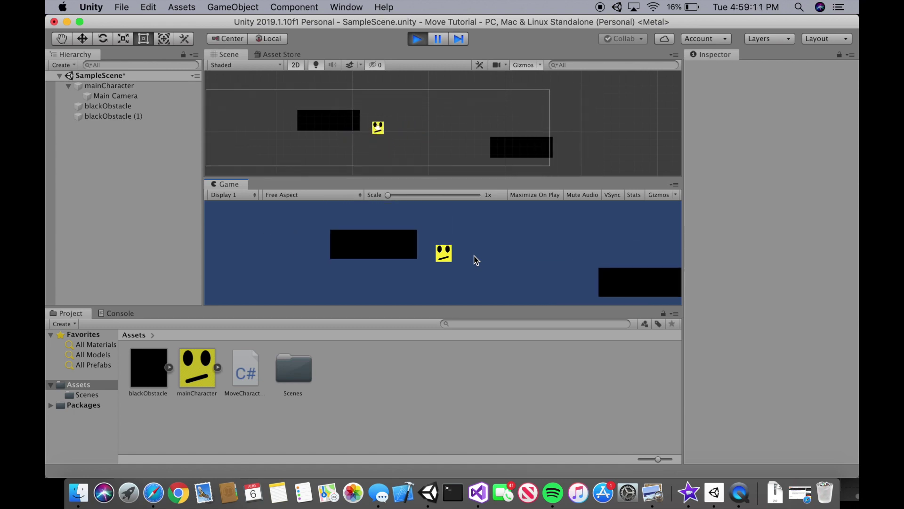
key("Right")
key("Up")
key("Right")
key("Down")
key("Right")
key("Up")
key("Right")
key("Down")
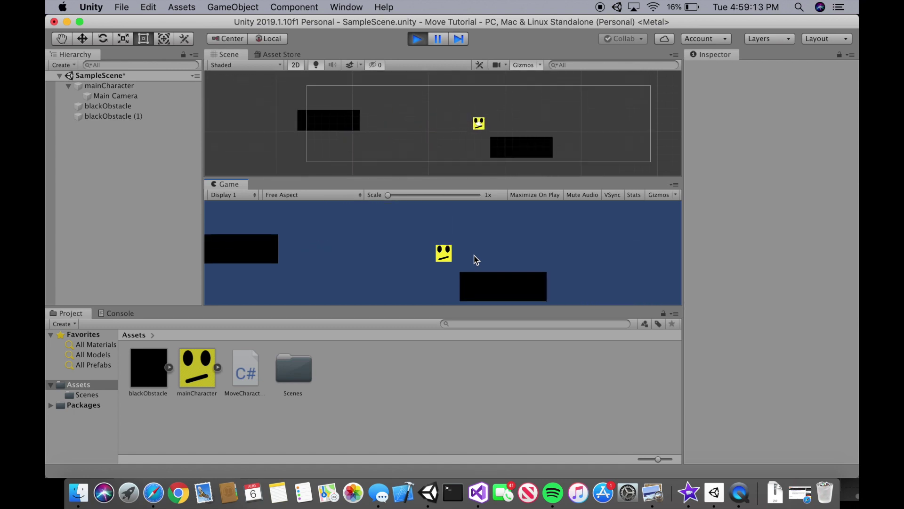
key("Right")
key("Down")
key("Left")
key("Right")
key("Left")
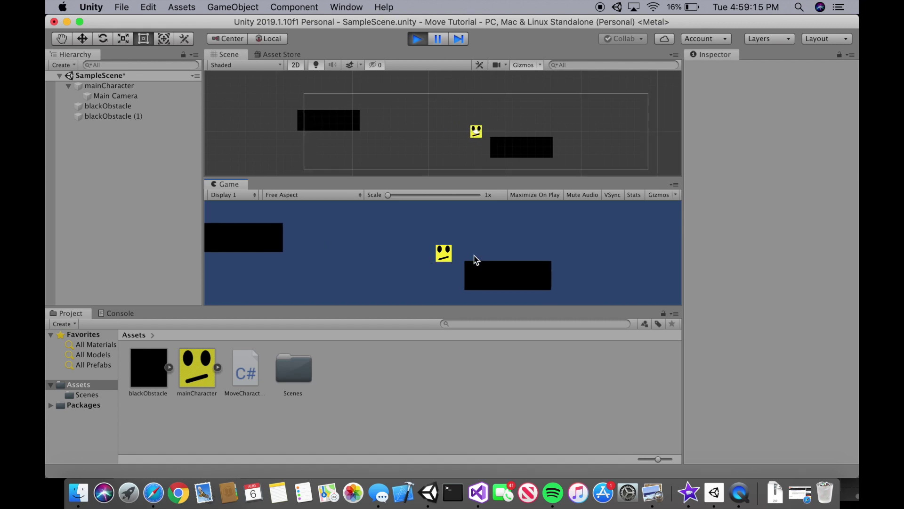
key("Left")
key("Left")
key("Up")
key("Left")
key("Down")
key("Left")
key("Down")
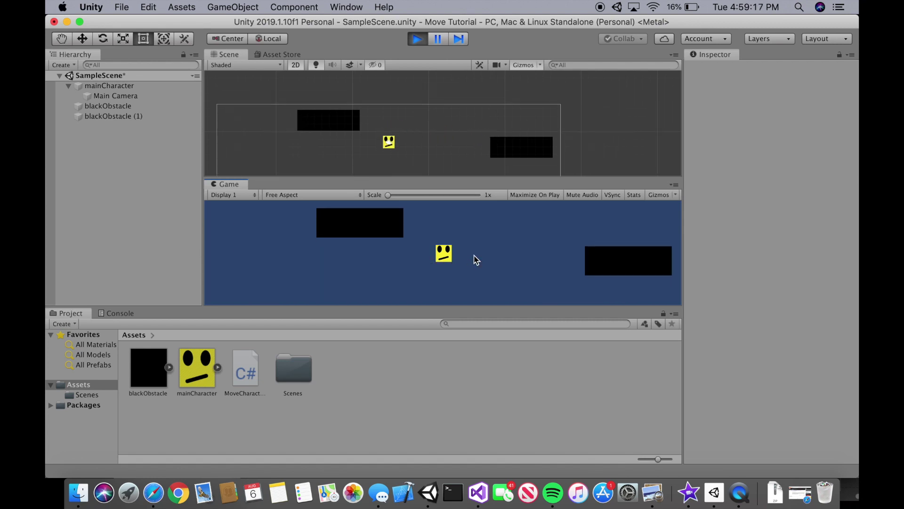
key("Left")
key("Down")
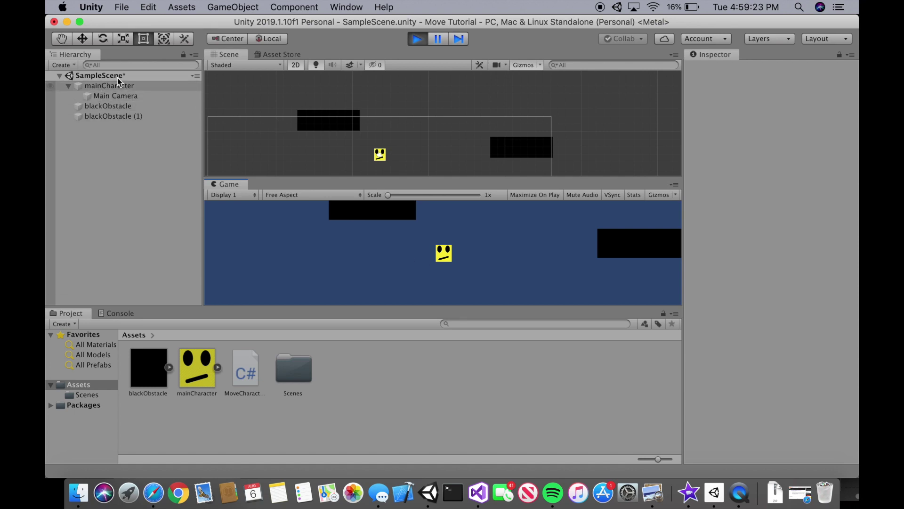
Keep driving the character right and up through the level, bumping into obstacles
key("Right")
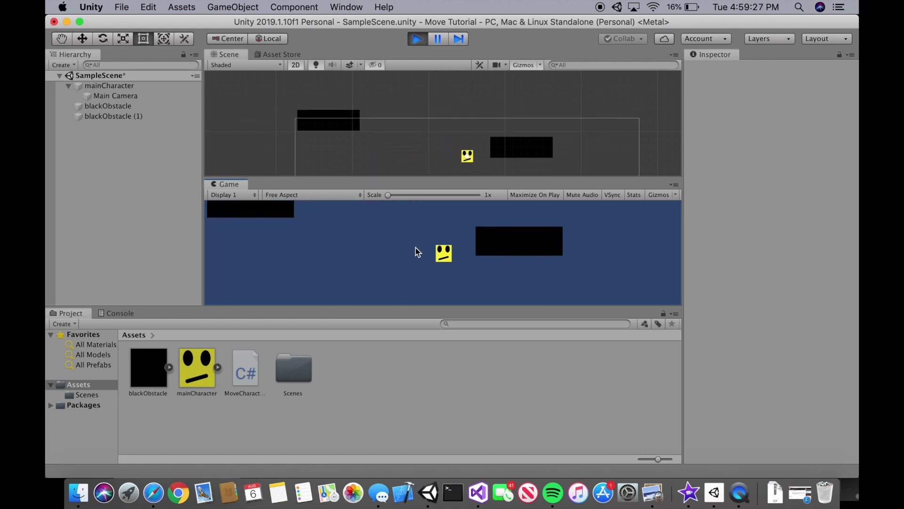
key("Up")
key("Left")
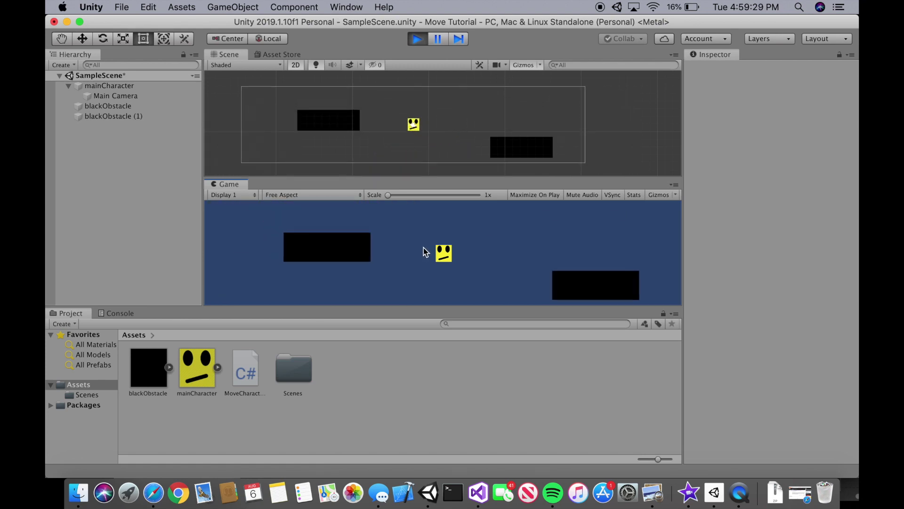
key("Down")
key("Up")
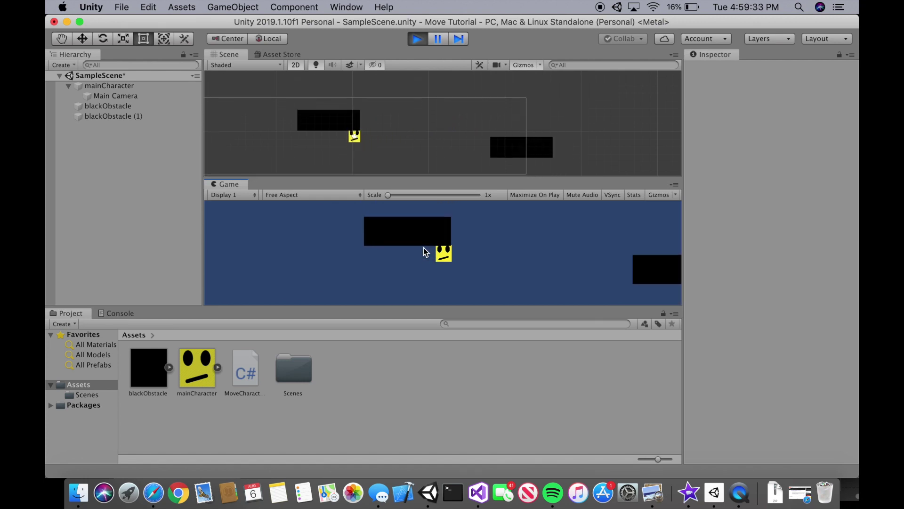
key("Right")
key("Down")
key("Left")
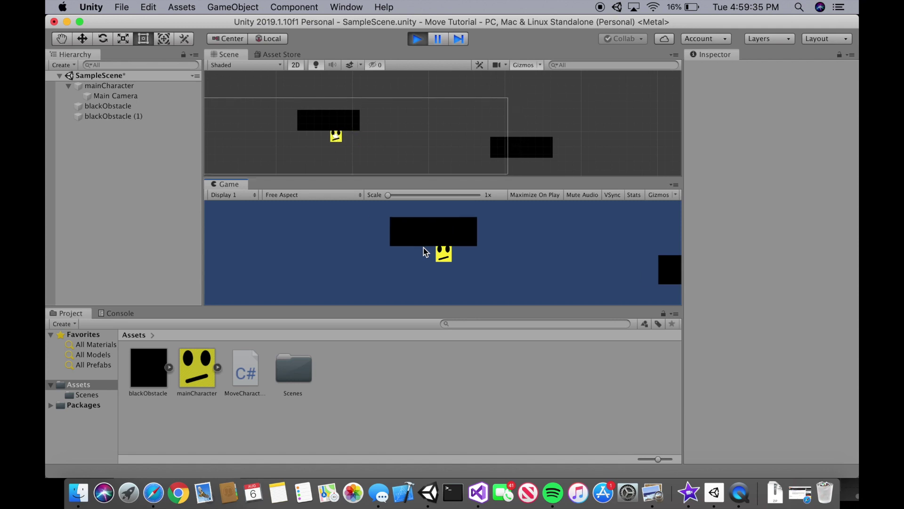
key("Right")
key("Up")
key("Left")
key("Up")
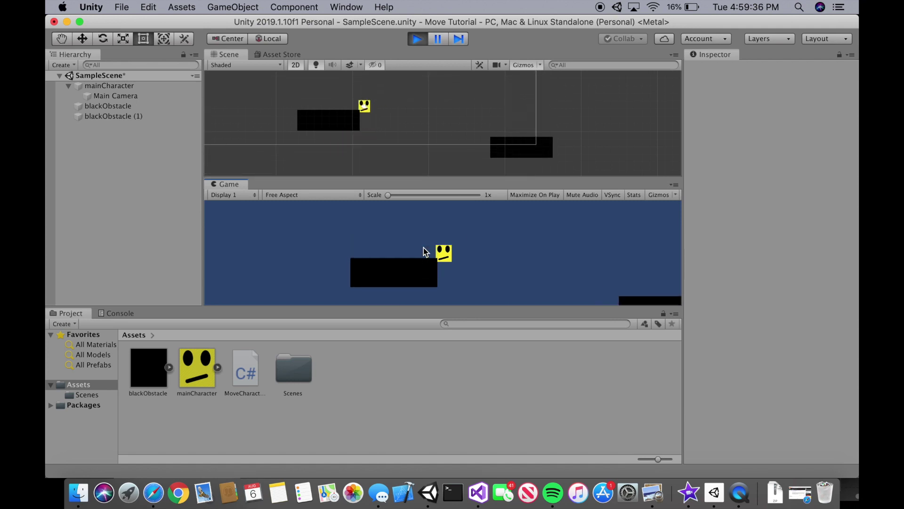
key("Right")
key("Down")
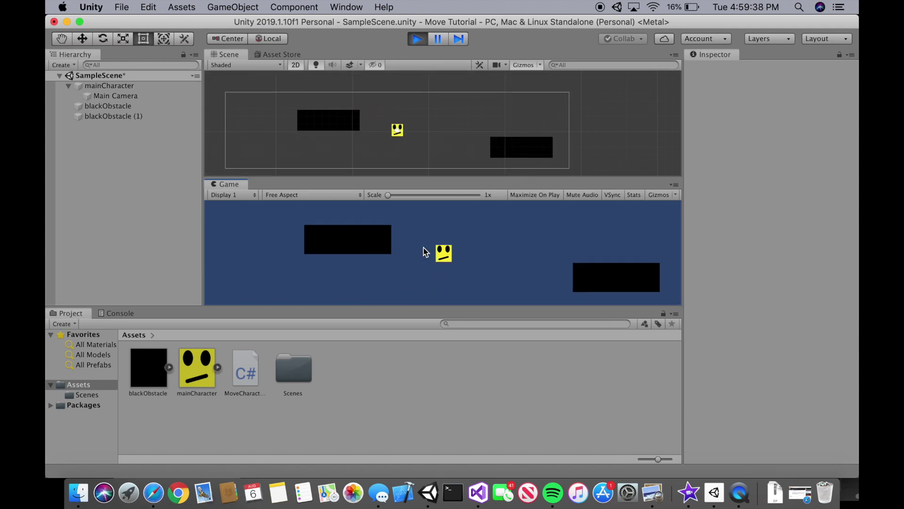
key("Up")
key("Right")
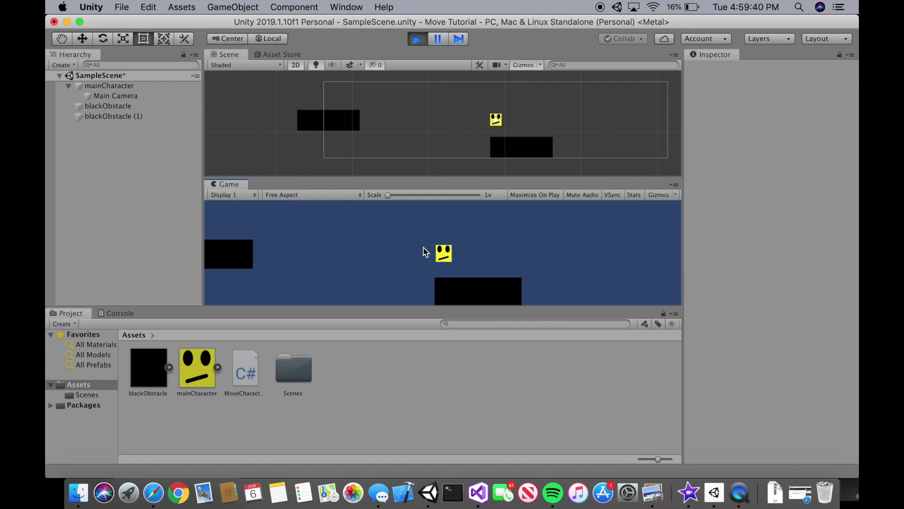
key("Down")
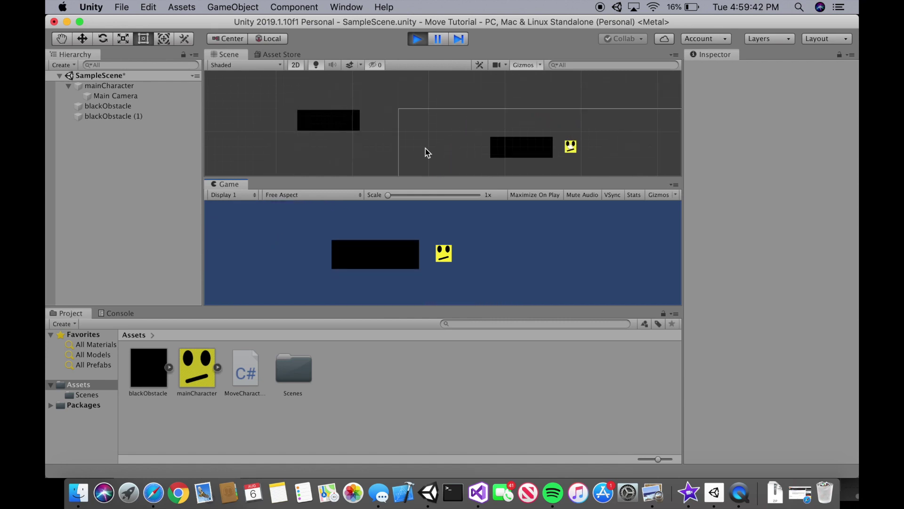
scroll(424, 151, "down", 3)
Zoom out and pan the Scene view while moving the character right and down
scroll(424, 152, "down", 2)
middle_click_drag(411, 143, 401, 125)
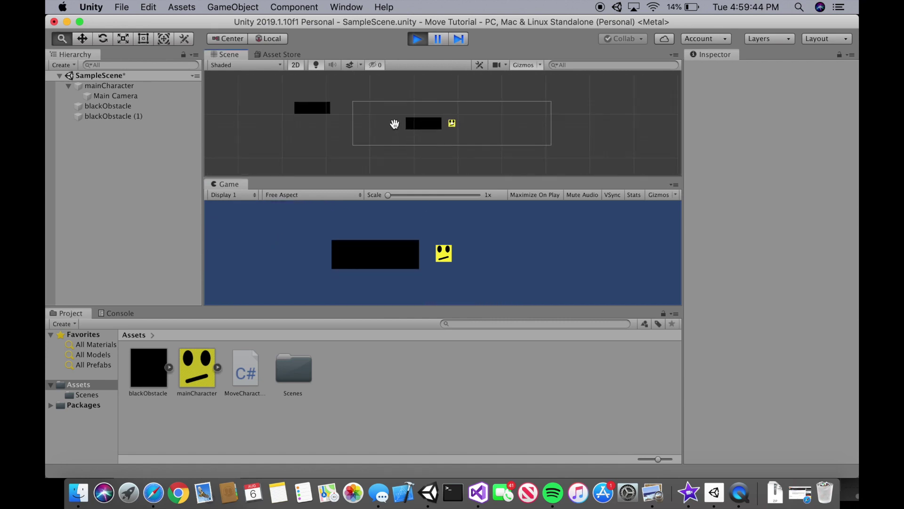
key("Right")
key("Down")
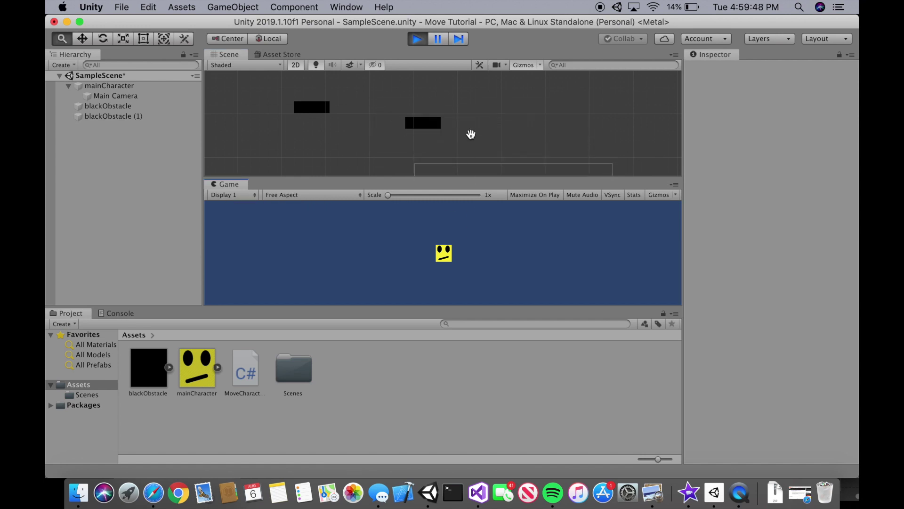
middle_click_drag(471, 134, 400, 89)
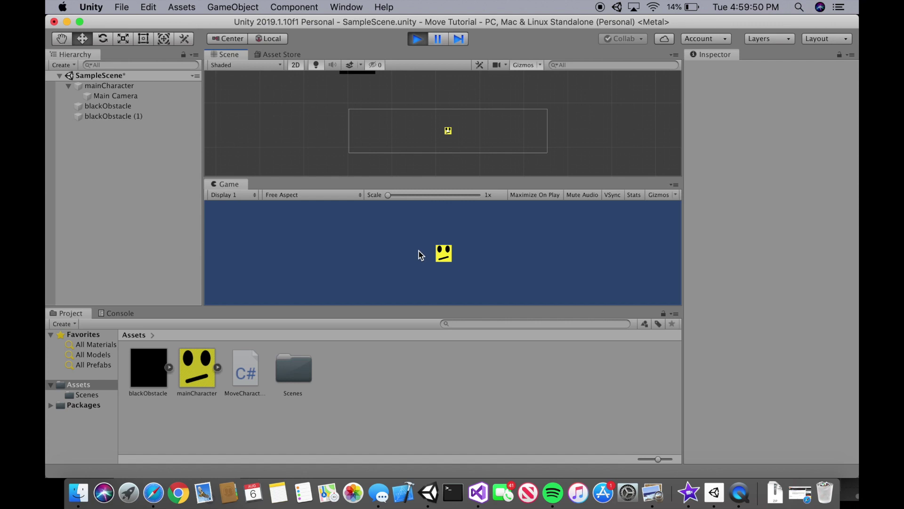